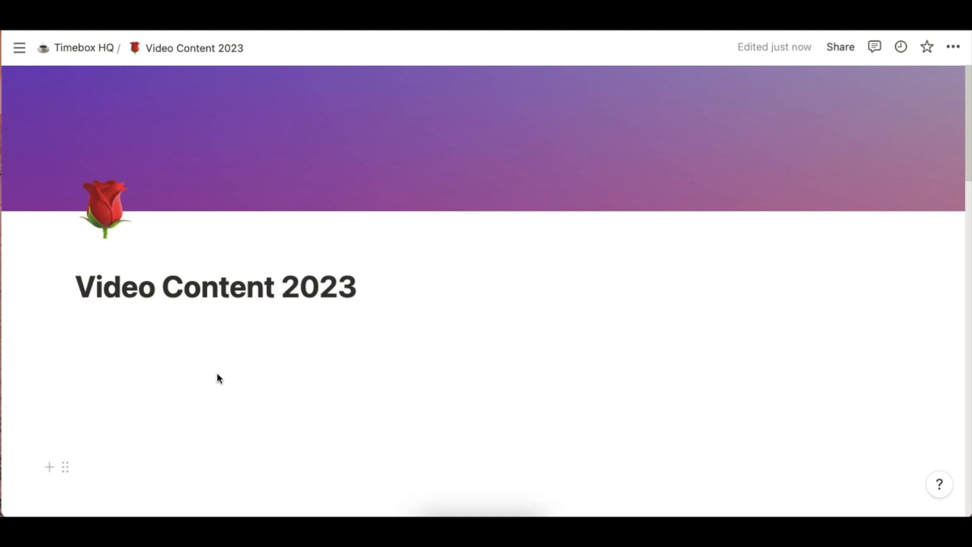
Insert a new inline database below the title of the Video Content 2023 page.
{"action": "left_click", "coordinate": [213, 351]}
{"action": "type", "text": "/"}
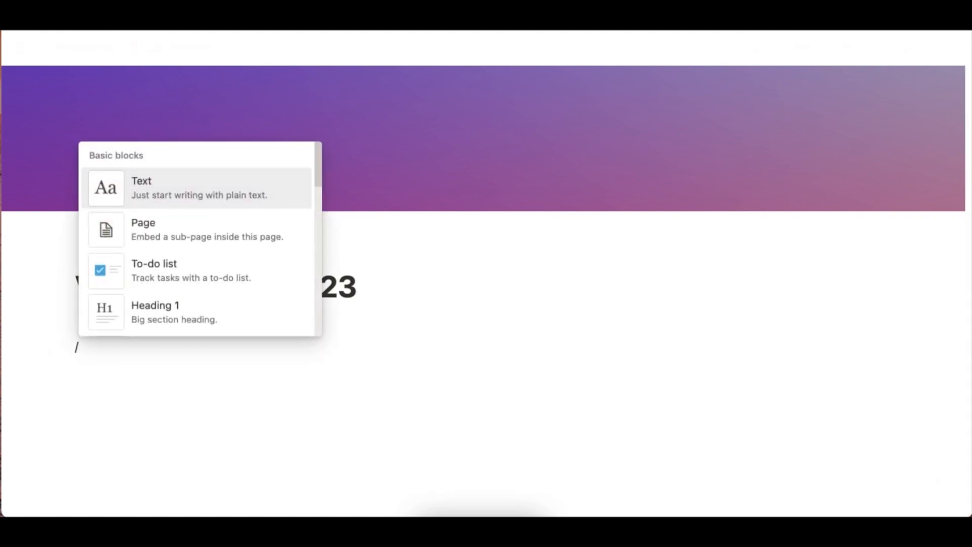
{"action": "type", "text": "database"}
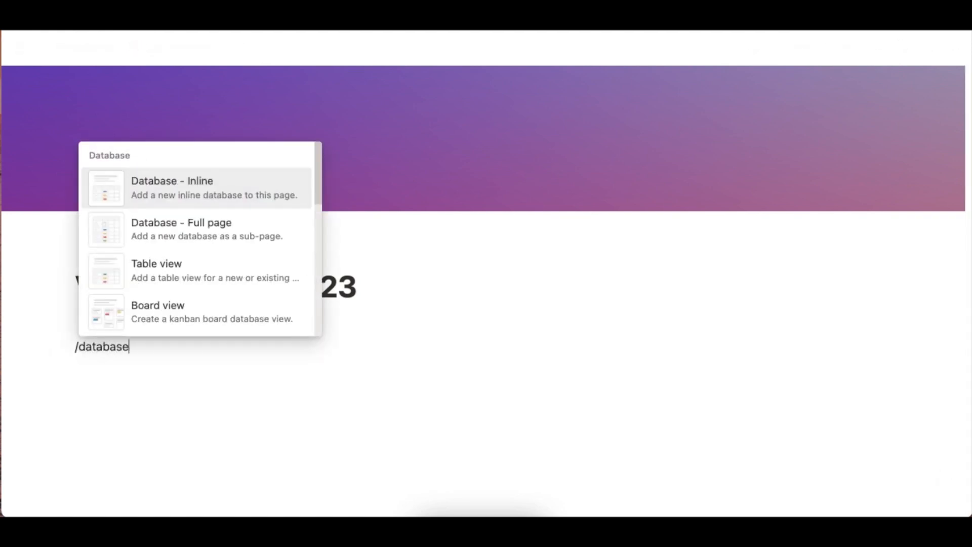
{"action": "left_click", "coordinate": [223, 189]}
{"action": "scroll", "coordinate": [286, 281], "scroll_direction": "down", "scroll_amount": 5}
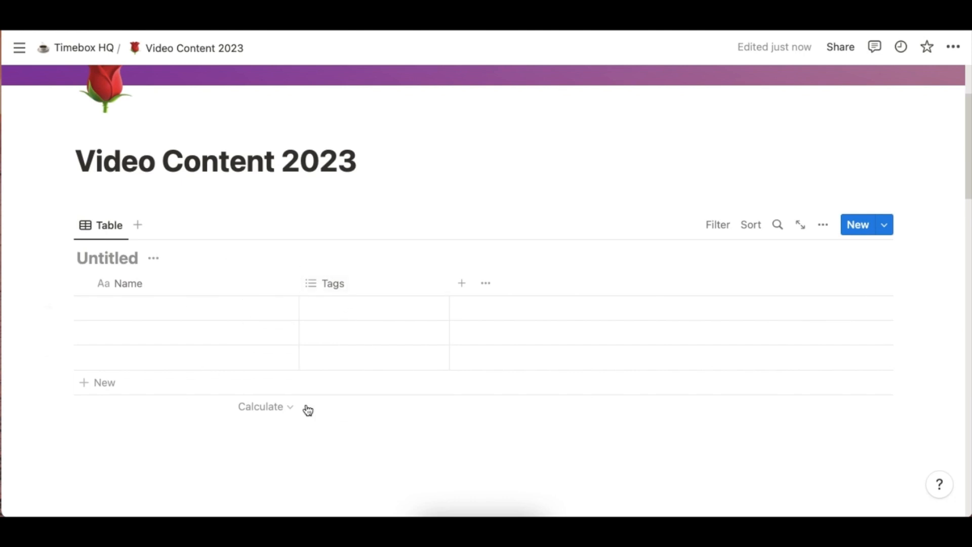
Add an entry captioned "Your new content idea here" at the end of the existing content table on the page.
{"action": "scroll", "coordinate": [494, 390], "scroll_direction": "down", "scroll_amount": 2}
{"action": "scroll", "coordinate": [452, 376], "scroll_direction": "down", "scroll_amount": 10}
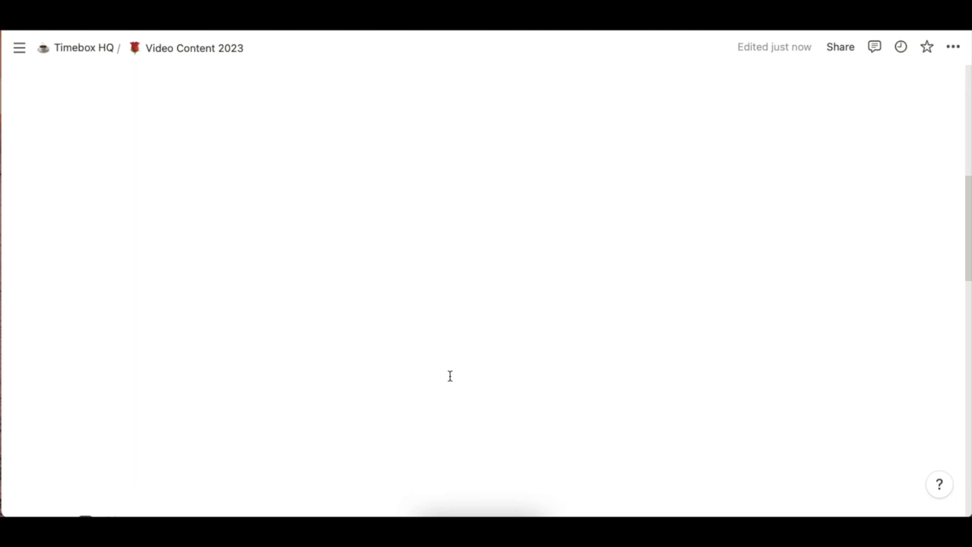
{"action": "scroll", "coordinate": [450, 375], "scroll_direction": "down", "scroll_amount": 4}
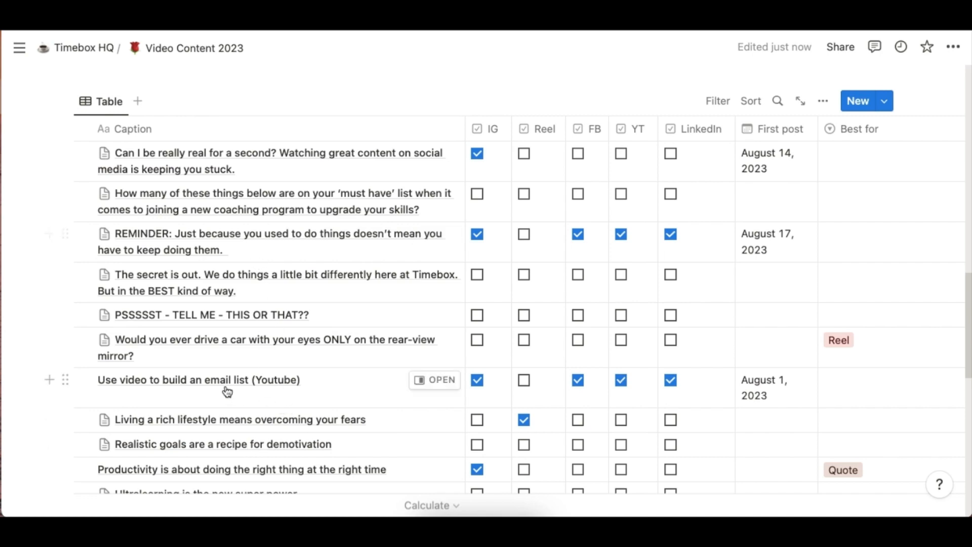
{"action": "scroll", "coordinate": [318, 407], "scroll_direction": "down", "scroll_amount": 15}
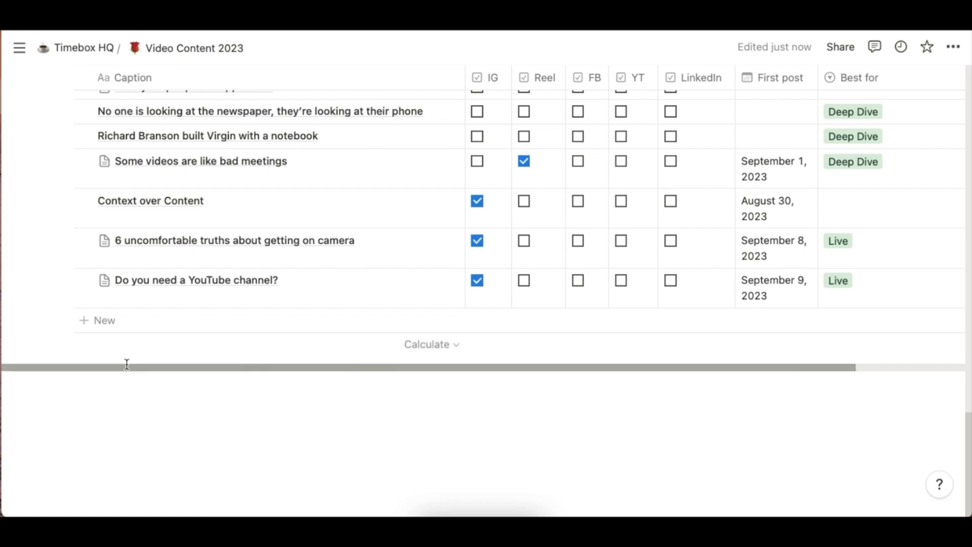
{"action": "left_click", "coordinate": [108, 323]}
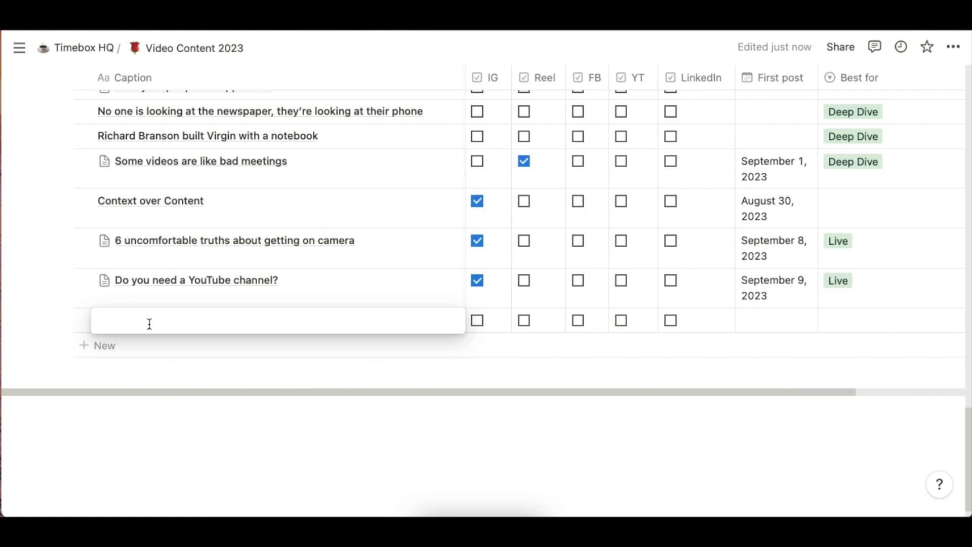
{"action": "type", "text": "Your new content idea here"}
{"action": "key", "text": "Escape"}
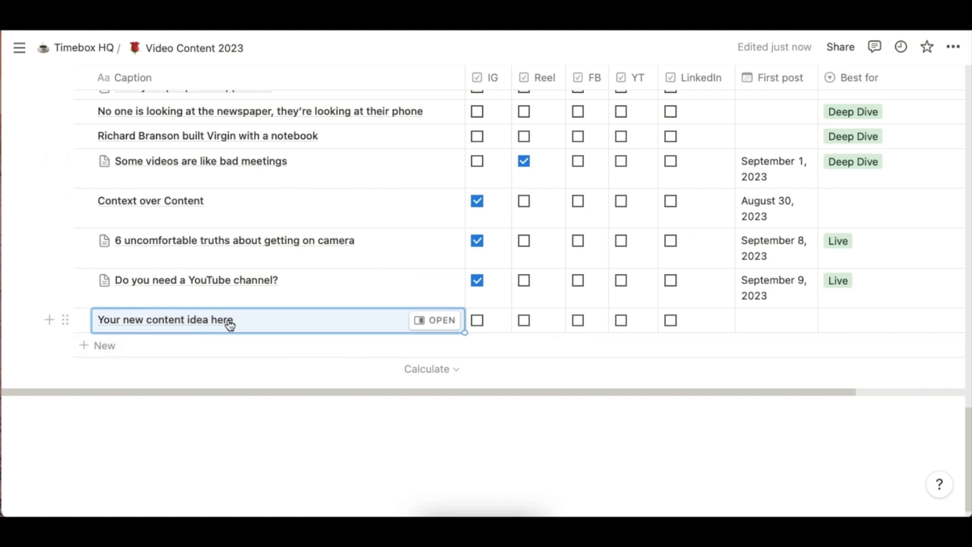
Open the new content idea's page and start it as an empty page.
{"action": "left_click", "coordinate": [442, 321]}
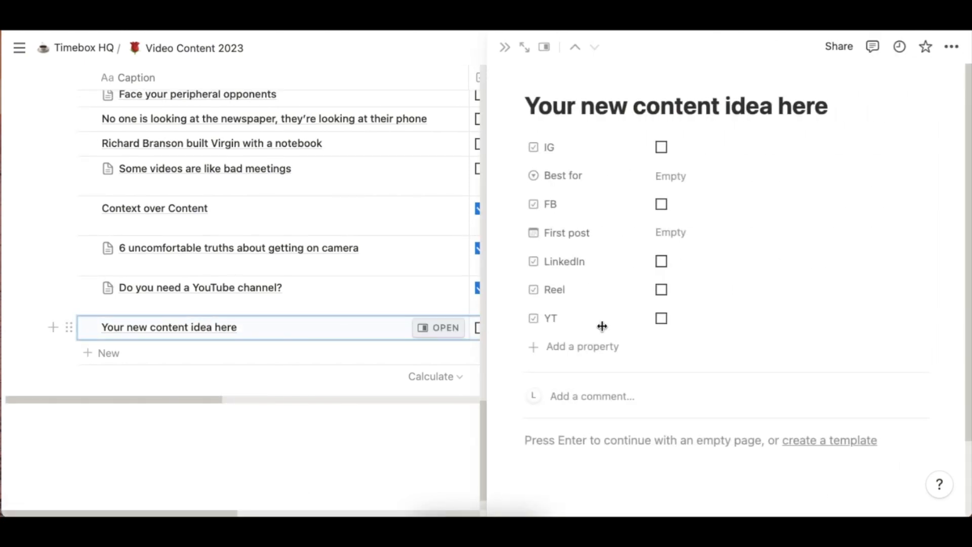
{"action": "scroll", "coordinate": [679, 403], "scroll_direction": "down", "scroll_amount": 2}
{"action": "left_click", "coordinate": [659, 441]}
{"action": "scroll", "coordinate": [655, 410], "scroll_direction": "up", "scroll_amount": 1}
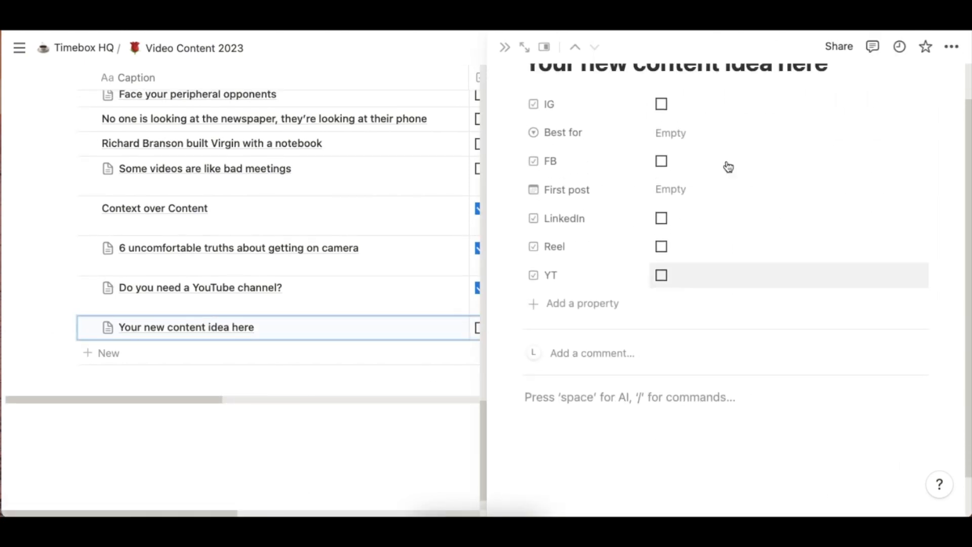
{"action": "scroll", "coordinate": [711, 382], "scroll_direction": "up", "scroll_amount": 1}
{"action": "scroll", "coordinate": [759, 454], "scroll_direction": "down", "scroll_amount": 3}
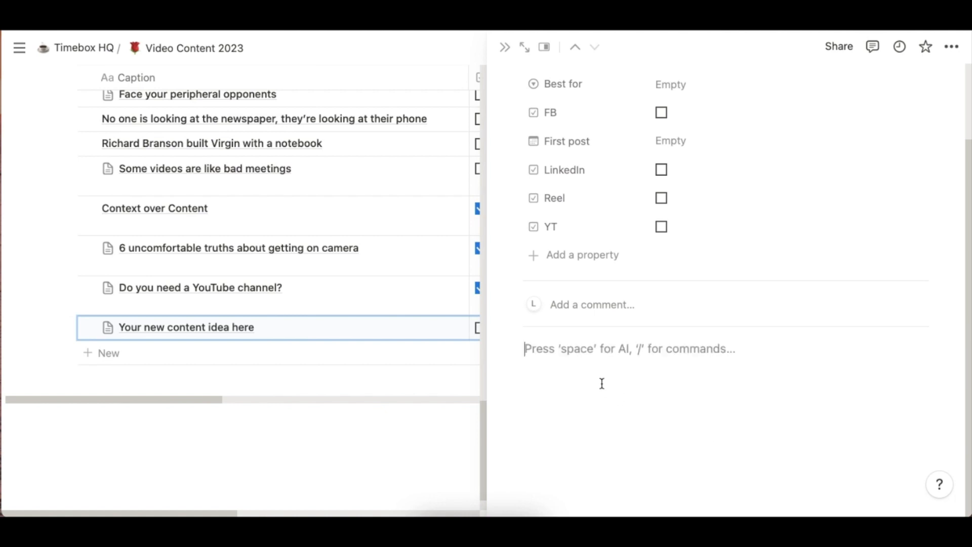
Write "Adding your bullet points" in the page body and insert a bulleted list beneath it.
{"action": "type", "text": "Adding you"}
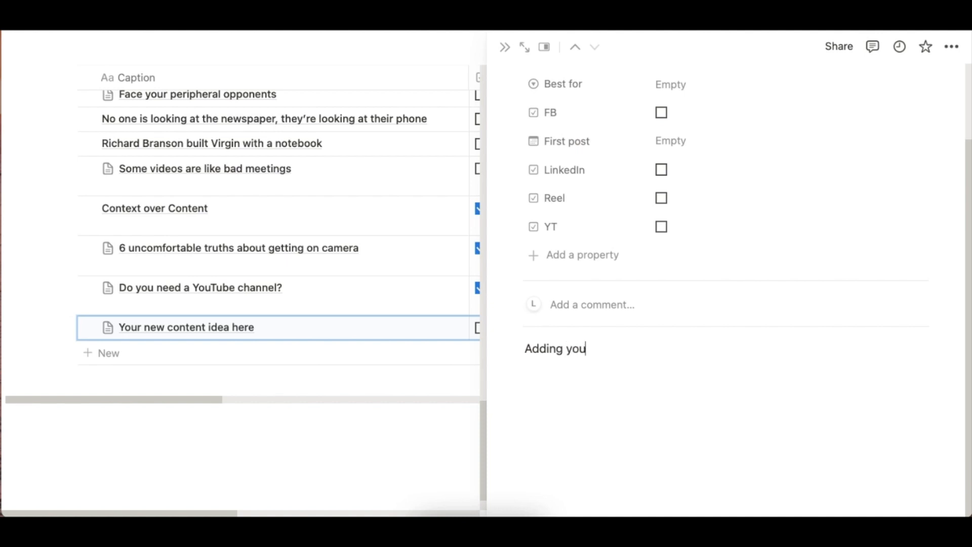
{"action": "type", "text": "r bullet points"}
{"action": "key", "text": "Return"}
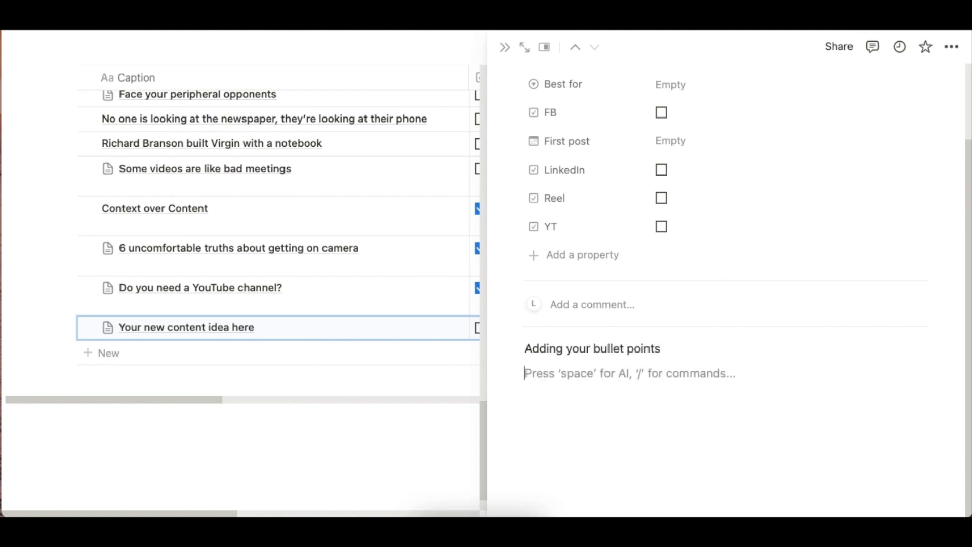
{"action": "type", "text": "/"}
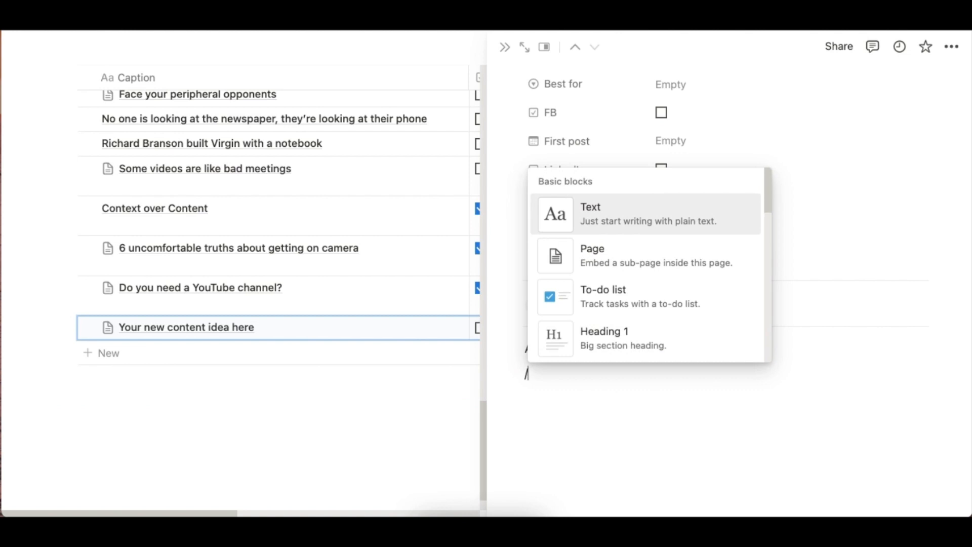
{"action": "type", "text": "bull"}
{"action": "key", "text": "Return"}
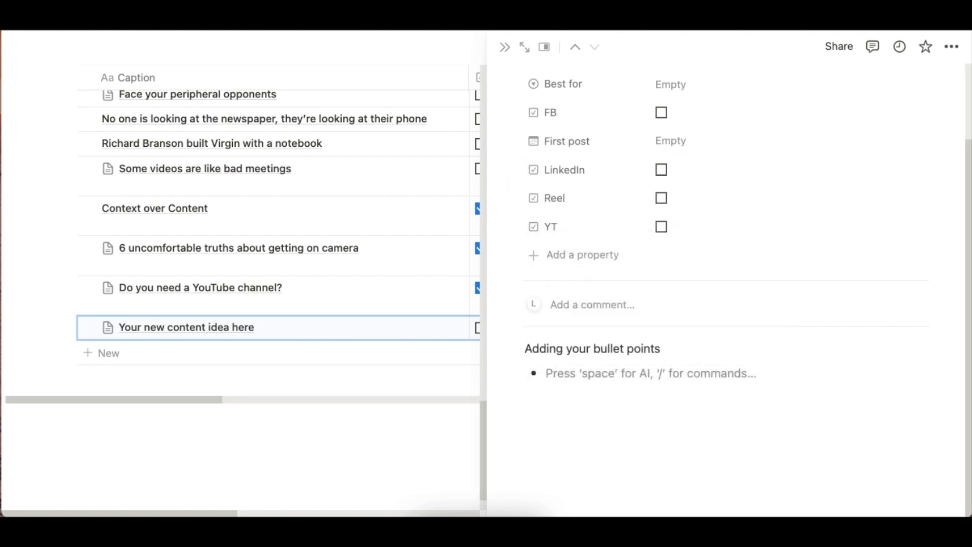
{"action": "left_click", "coordinate": [554, 395]}
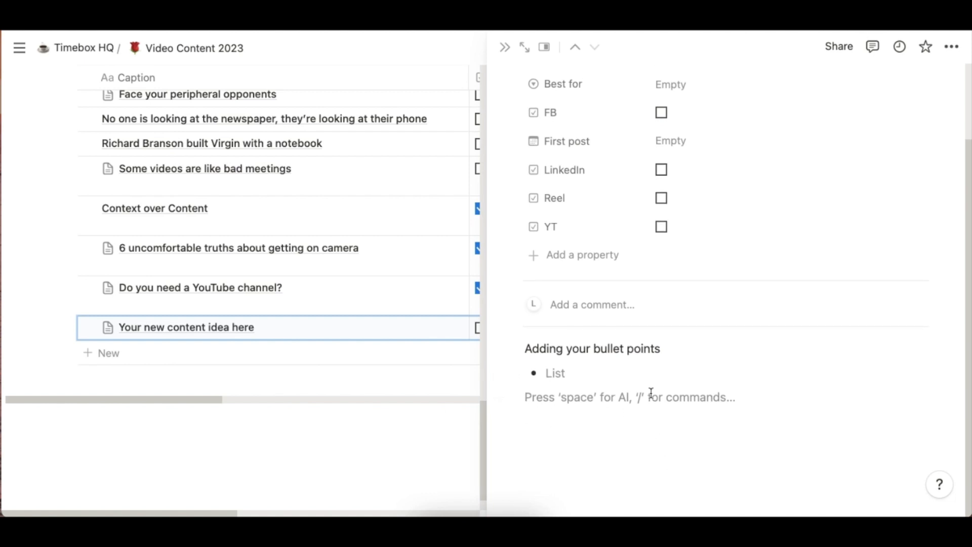
Expand the content idea to a full page and add several blank lines below the bulleted list.
{"action": "left_click", "coordinate": [524, 49]}
{"action": "scroll", "coordinate": [525, 384], "scroll_direction": "down", "scroll_amount": 5}
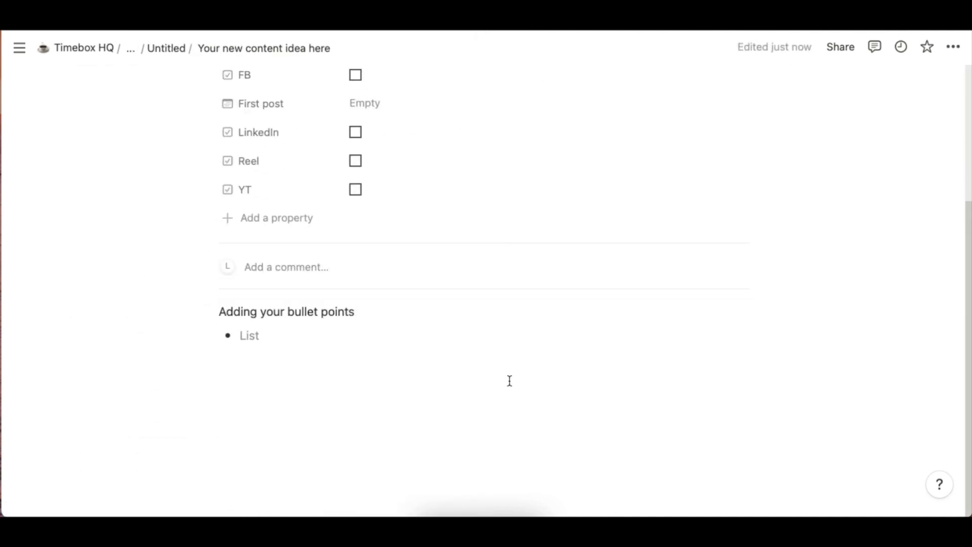
{"action": "left_click", "coordinate": [522, 387]}
{"action": "key", "text": "Return"}
{"action": "key", "text": "Return"}
{"action": "key", "text": "Return"}
{"action": "key", "text": "Return"}
{"action": "key", "text": "Return"}
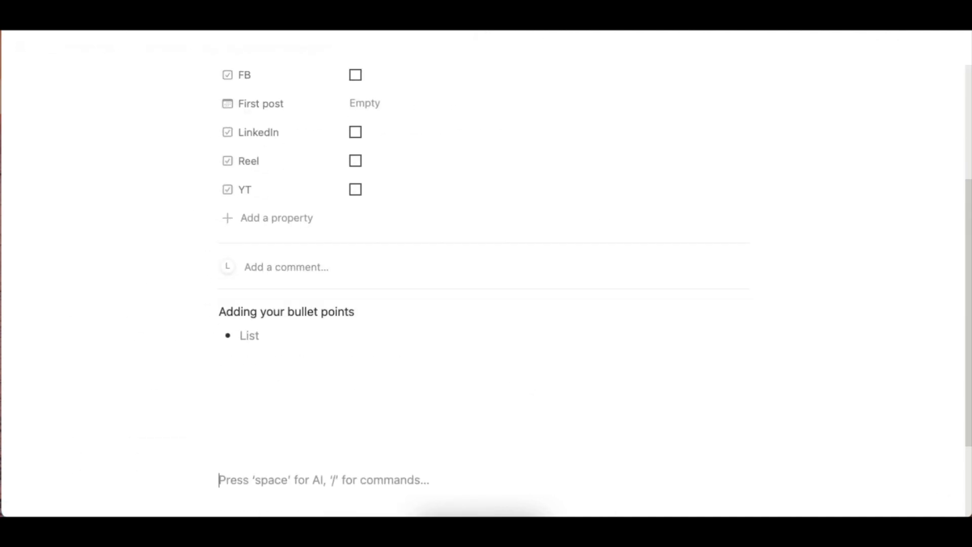
{"action": "scroll", "coordinate": [485, 390], "scroll_direction": "up", "scroll_amount": 1}
{"action": "scroll", "coordinate": [485, 390], "scroll_direction": "up", "scroll_amount": 3}
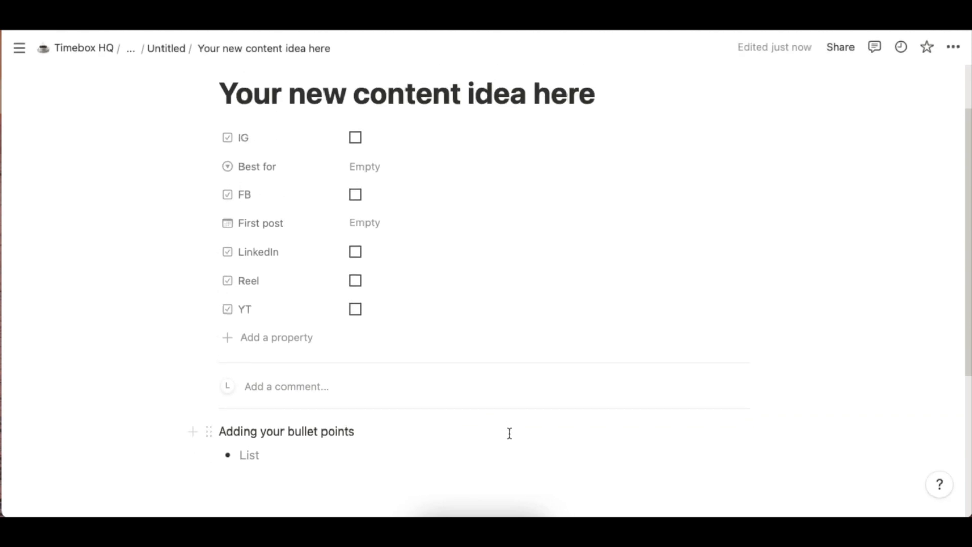
Return to the untitled parent database and review the platform checkboxes and First post dates of its entries.
{"action": "left_click", "coordinate": [167, 49]}
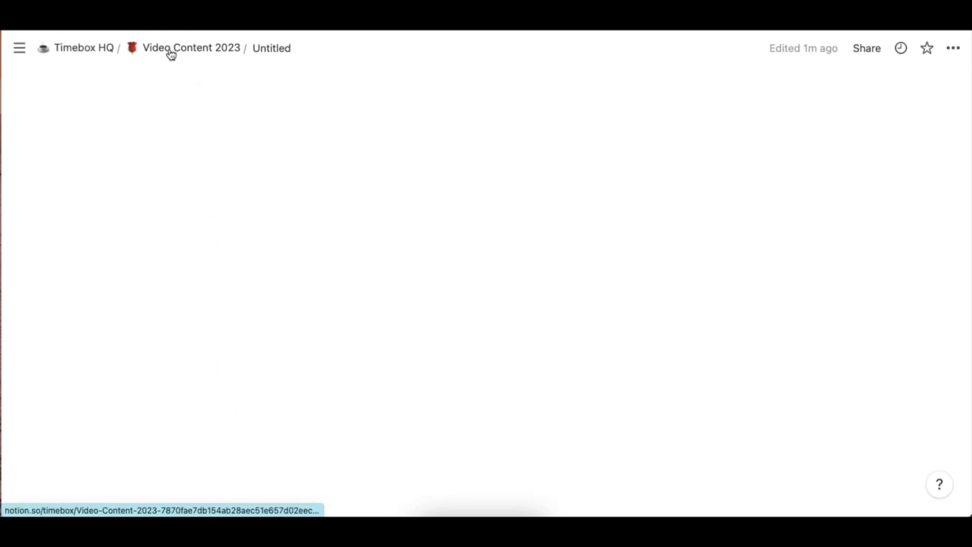
{"action": "scroll", "coordinate": [310, 348], "scroll_direction": "down", "scroll_amount": 12}
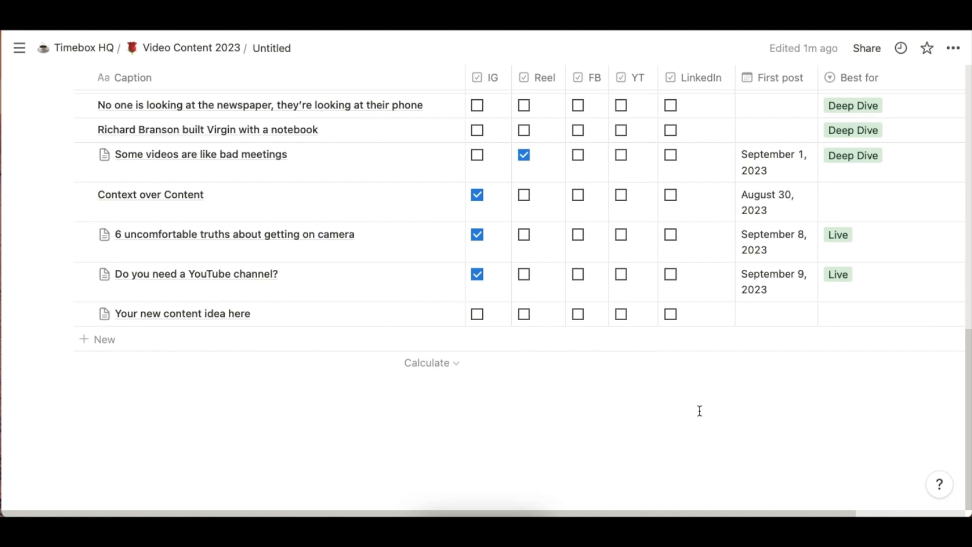
{"action": "scroll", "coordinate": [560, 358], "scroll_direction": "up", "scroll_amount": 15}
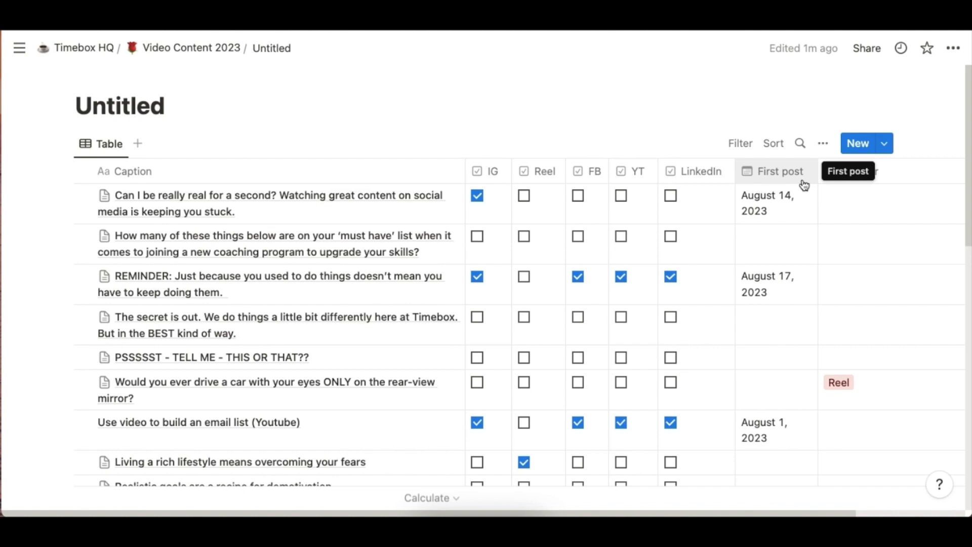
{"action": "scroll", "coordinate": [794, 354], "scroll_direction": "down", "scroll_amount": 4}
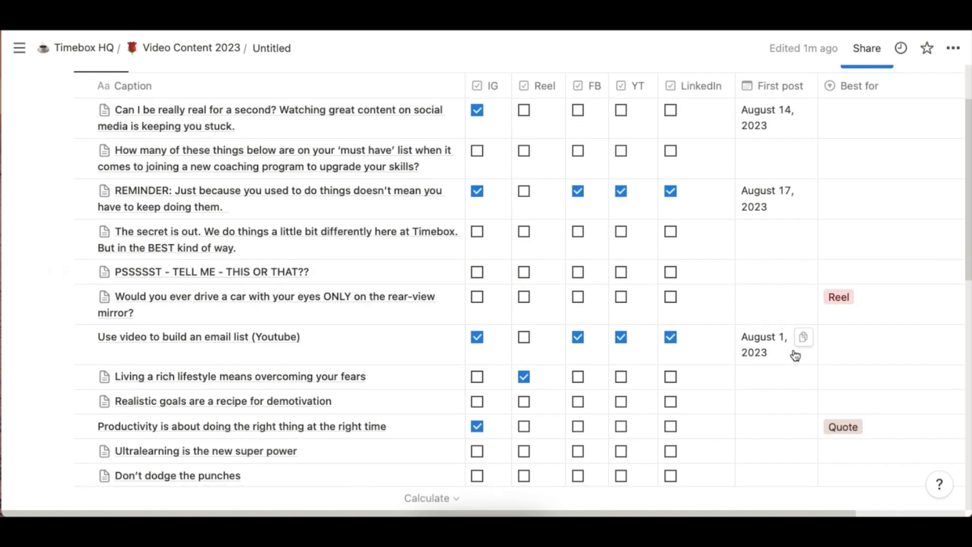
{"action": "scroll", "coordinate": [793, 361], "scroll_direction": "down", "scroll_amount": 7}
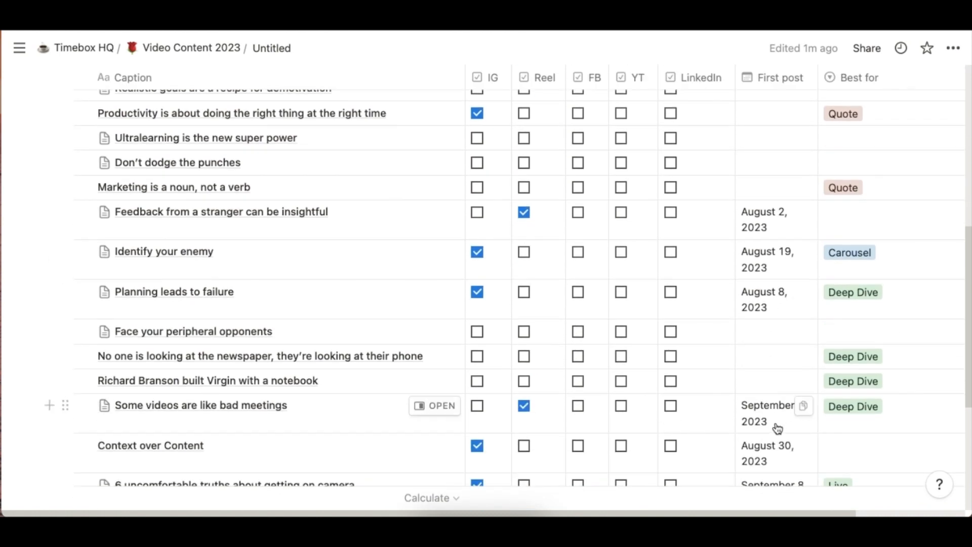
{"action": "scroll", "coordinate": [777, 430], "scroll_direction": "up", "scroll_amount": 10}
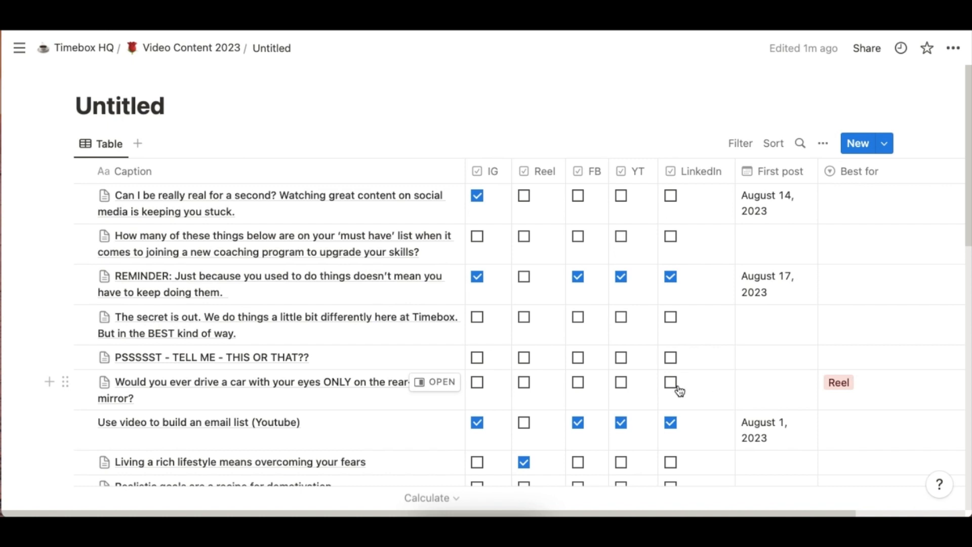
Set the First post date of "Your new content idea here" to September 6, 2023.
{"action": "scroll", "coordinate": [716, 393], "scroll_direction": "down", "scroll_amount": 10}
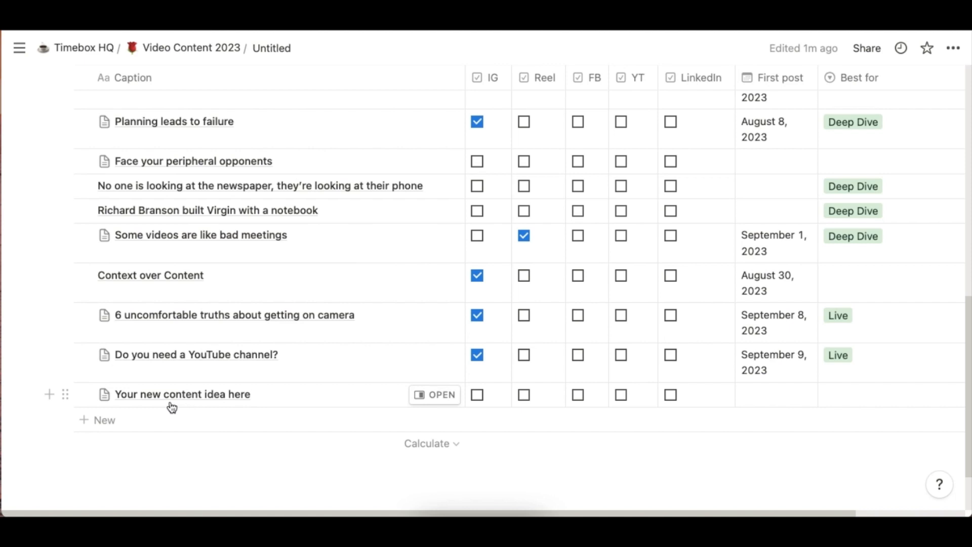
{"action": "left_click", "coordinate": [757, 401]}
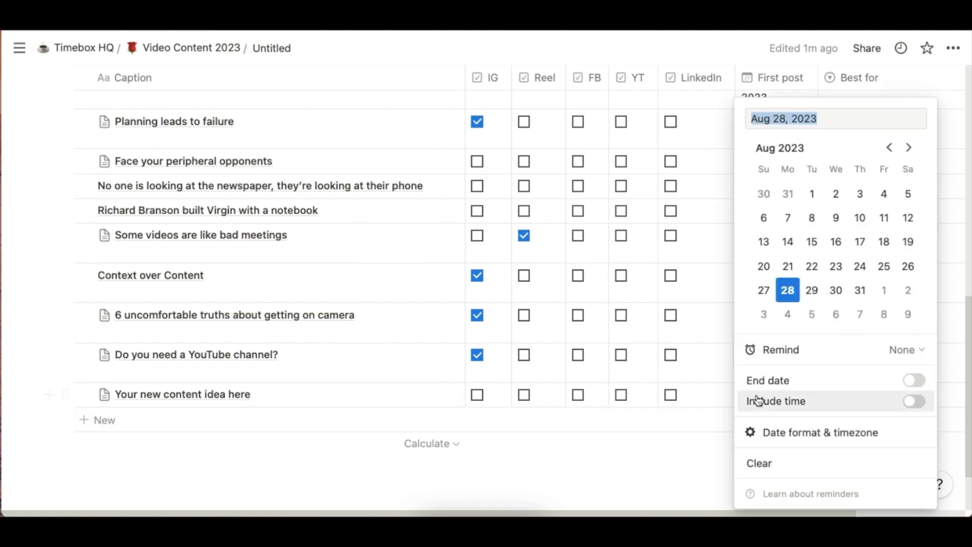
{"action": "left_click", "coordinate": [840, 320]}
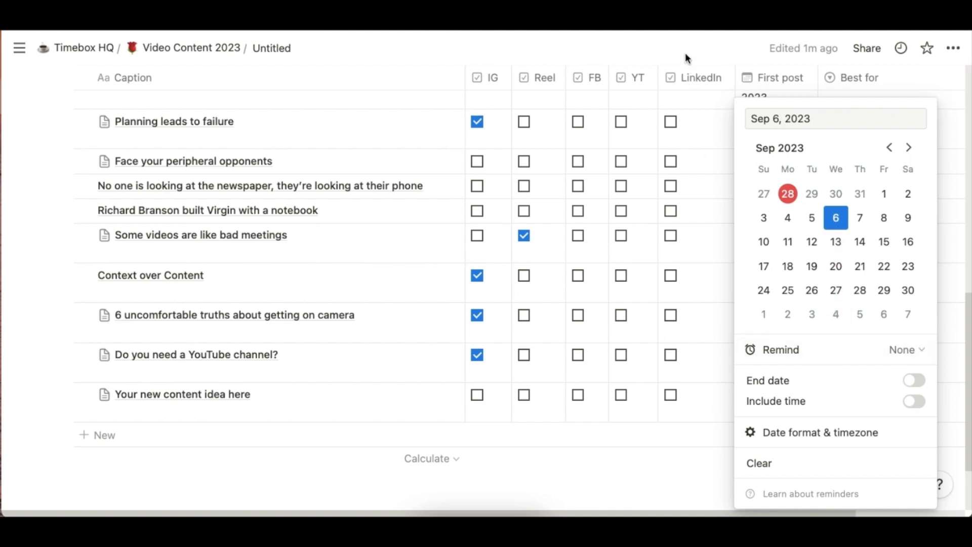
{"action": "key", "text": "Escape"}
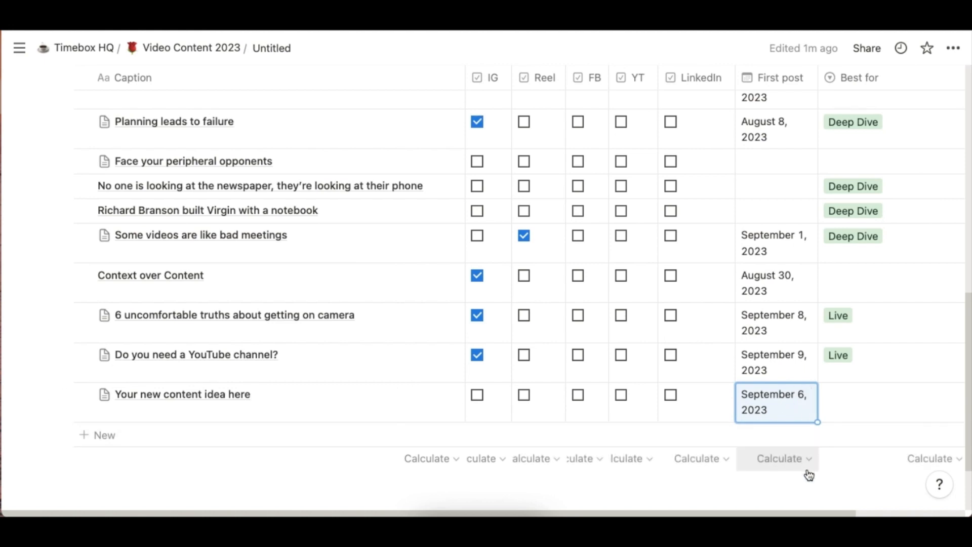
Look through the database entries to compare their platform checkboxes, First post dates and Best for tags.
{"action": "scroll", "coordinate": [783, 324], "scroll_direction": "up", "scroll_amount": 10}
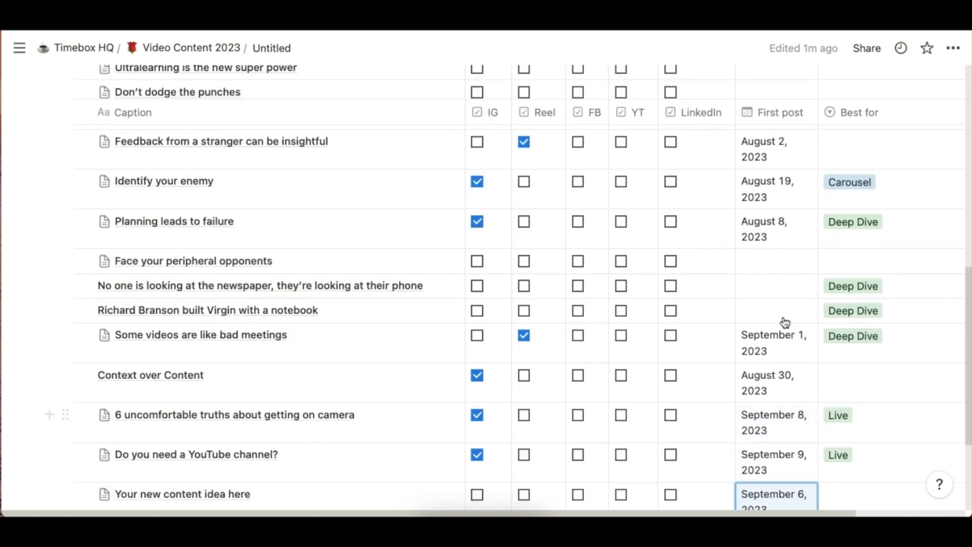
{"action": "scroll", "coordinate": [783, 331], "scroll_direction": "up", "scroll_amount": 3}
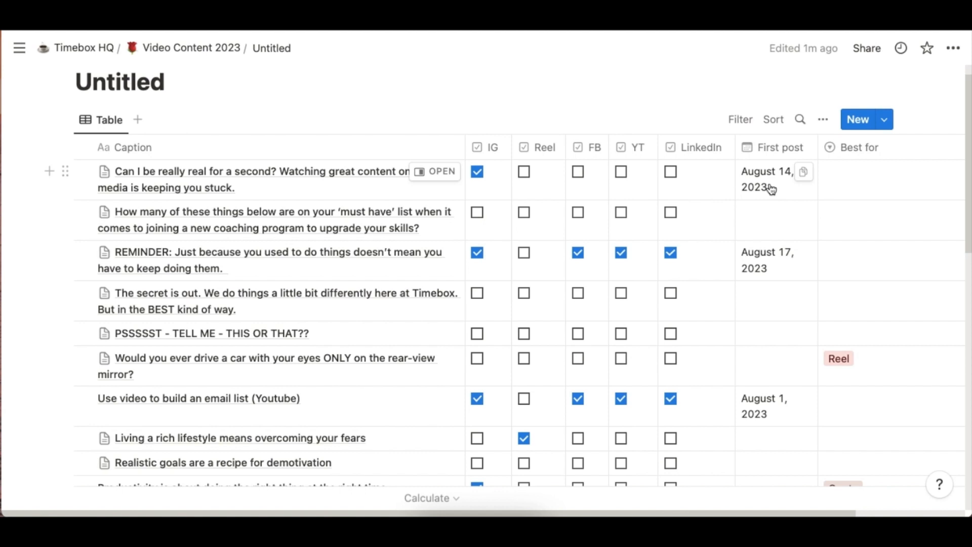
{"action": "scroll", "coordinate": [734, 290], "scroll_direction": "down", "scroll_amount": 2}
{"action": "scroll", "coordinate": [734, 290], "scroll_direction": "down", "scroll_amount": 4}
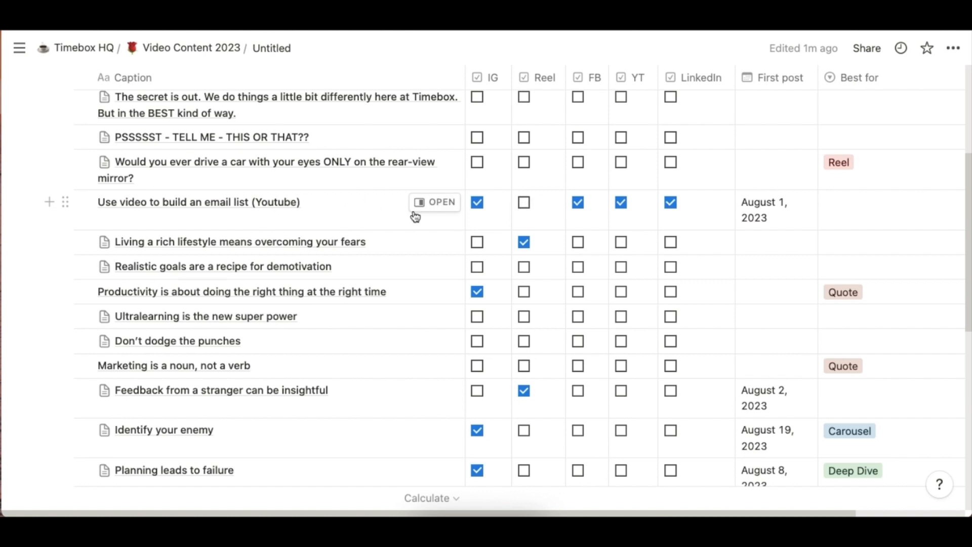
{"action": "scroll", "coordinate": [612, 326], "scroll_direction": "down", "scroll_amount": 3}
{"action": "scroll", "coordinate": [610, 332], "scroll_direction": "down", "scroll_amount": 12}
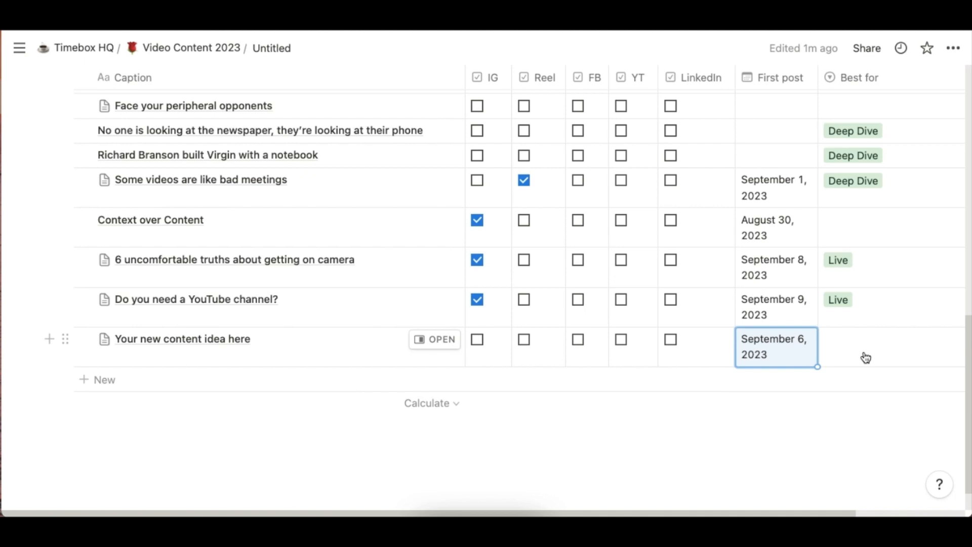
Examine the select options defined for the Best for property.
{"action": "scroll", "coordinate": [864, 358], "scroll_direction": "up", "scroll_amount": 15}
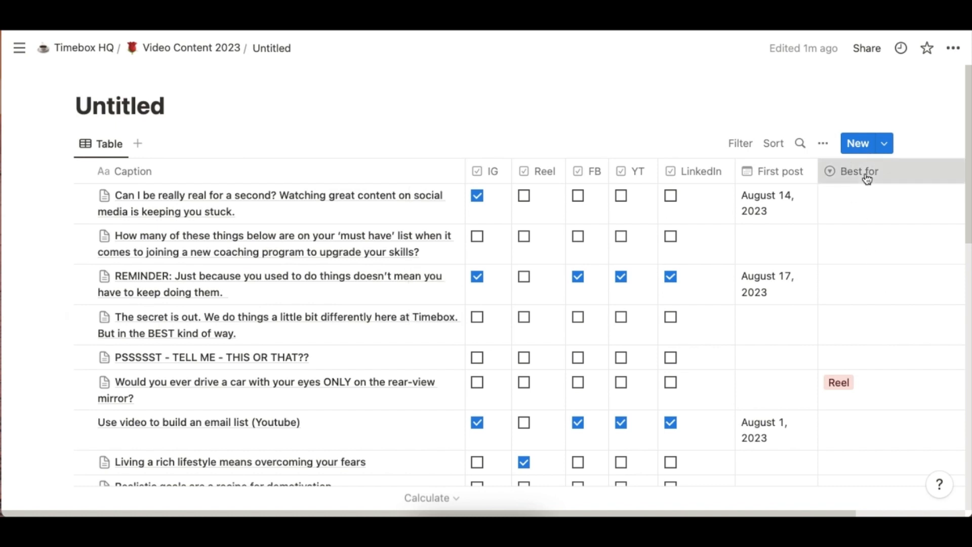
{"action": "left_click", "coordinate": [863, 172]}
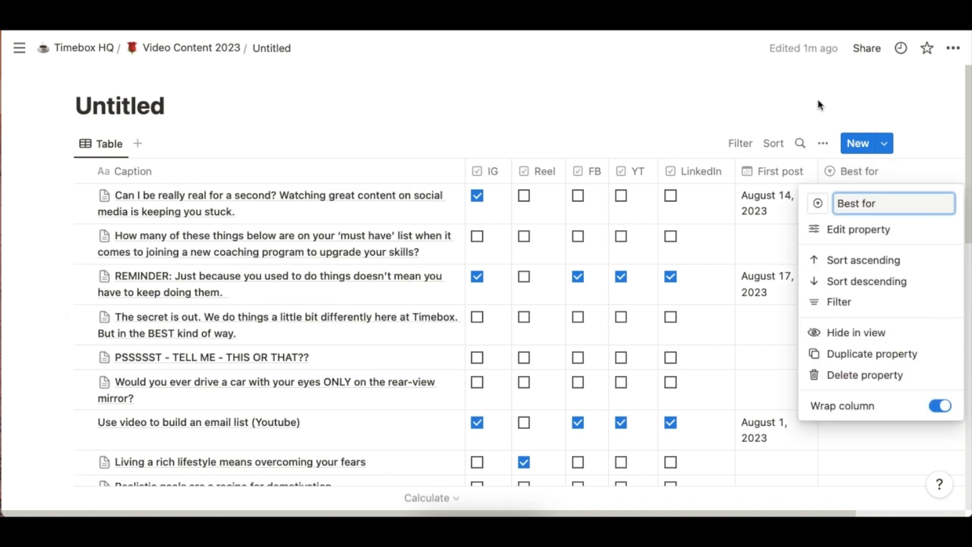
{"action": "left_click", "coordinate": [863, 231]}
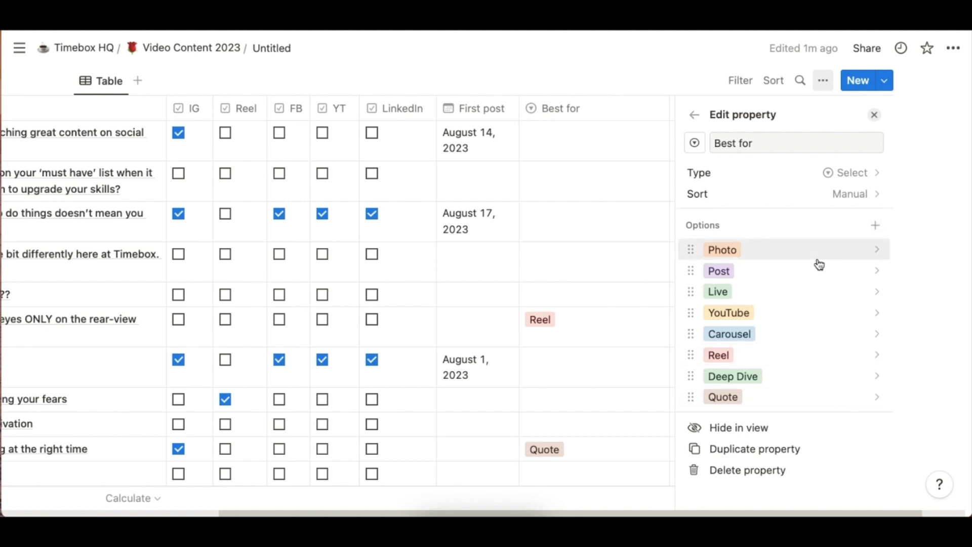
{"action": "left_click", "coordinate": [709, 53]}
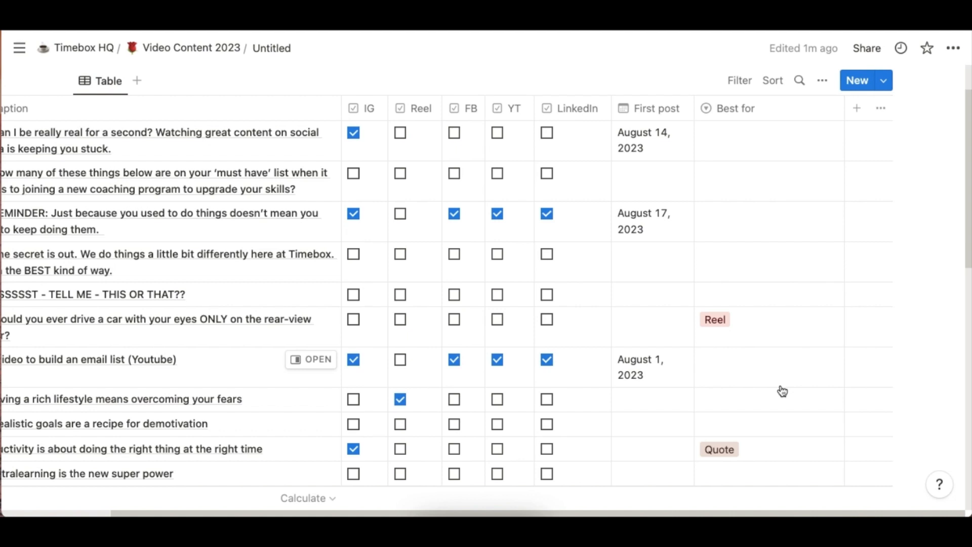
Set Best for to Carousel on the "Your new content idea here" entry.
{"action": "scroll", "coordinate": [648, 457], "scroll_direction": "down", "scroll_amount": 15}
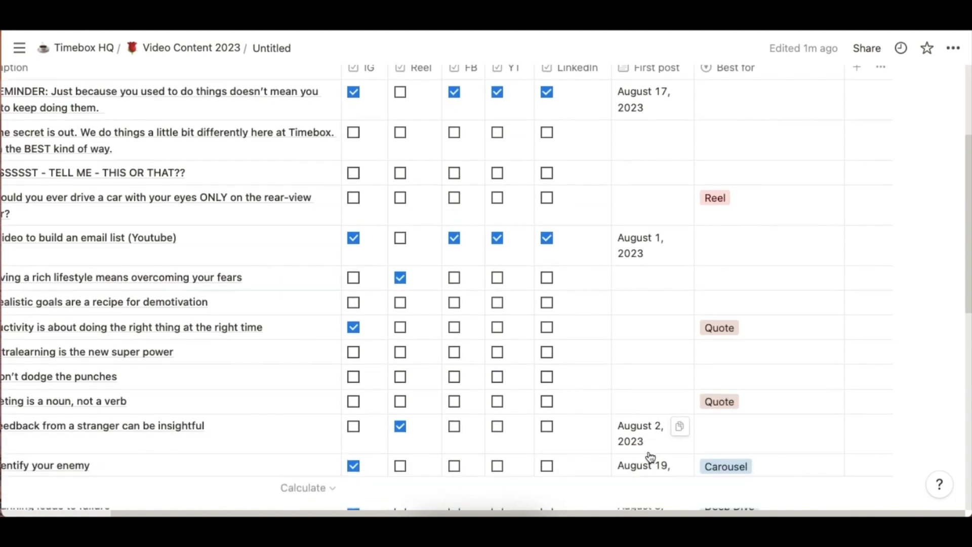
{"action": "left_click", "coordinate": [733, 306]}
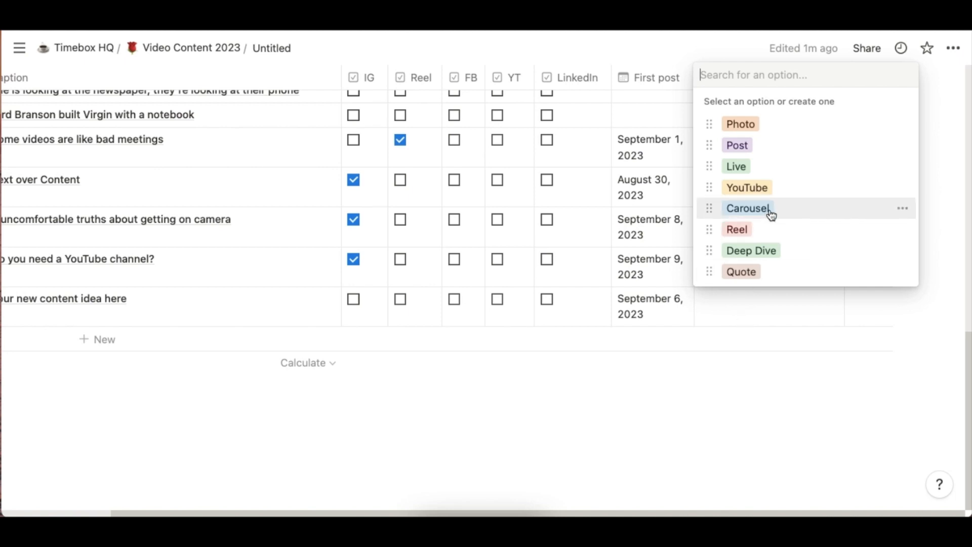
{"action": "left_click", "coordinate": [748, 208]}
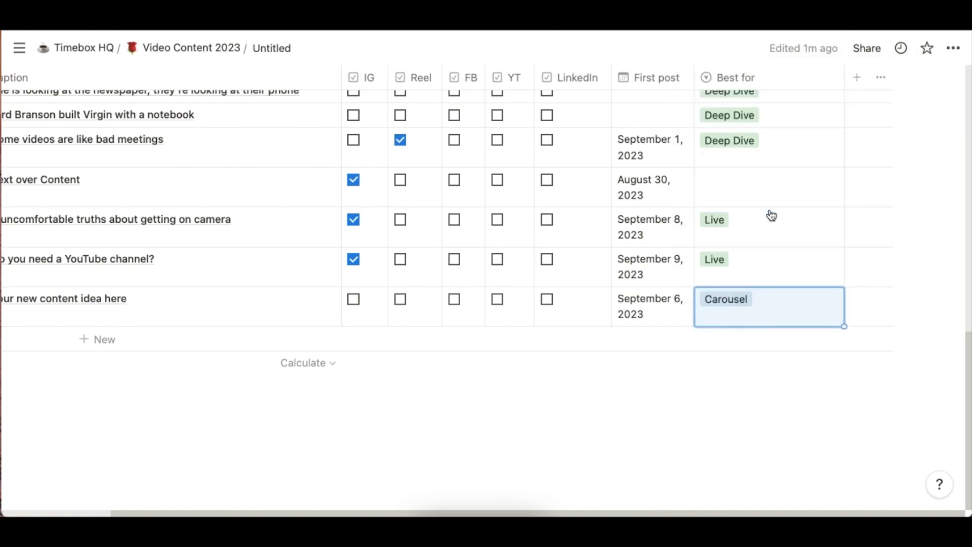
{"action": "left_click", "coordinate": [751, 324]}
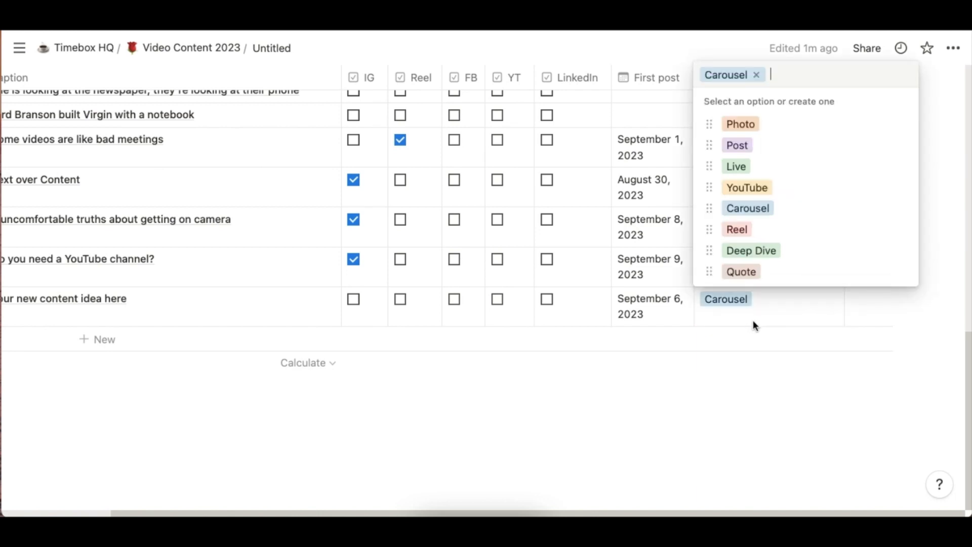
{"action": "left_click", "coordinate": [758, 369]}
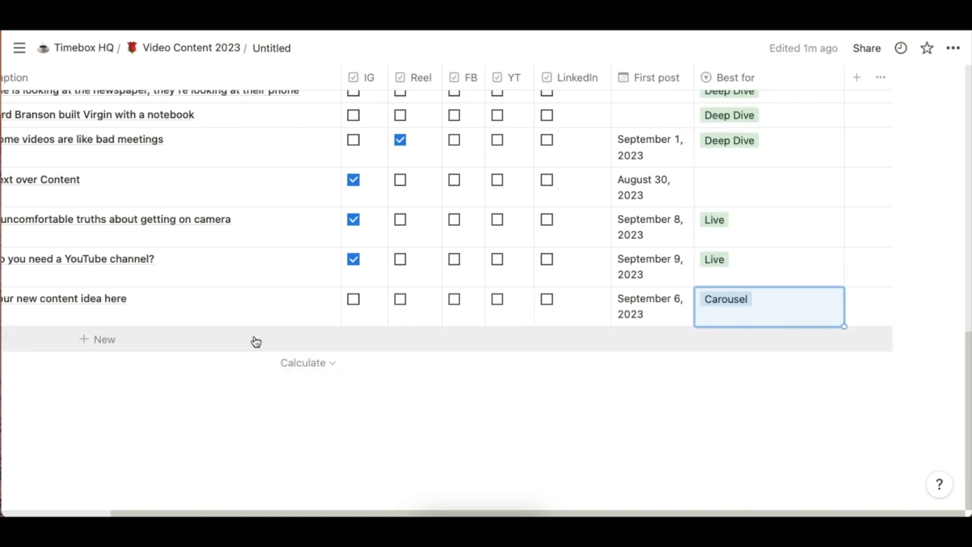
Mark IG as the platform for the "Your new content idea here" entry and look over the IG column.
{"action": "scroll", "coordinate": [198, 253], "scroll_direction": "up", "scroll_amount": 1}
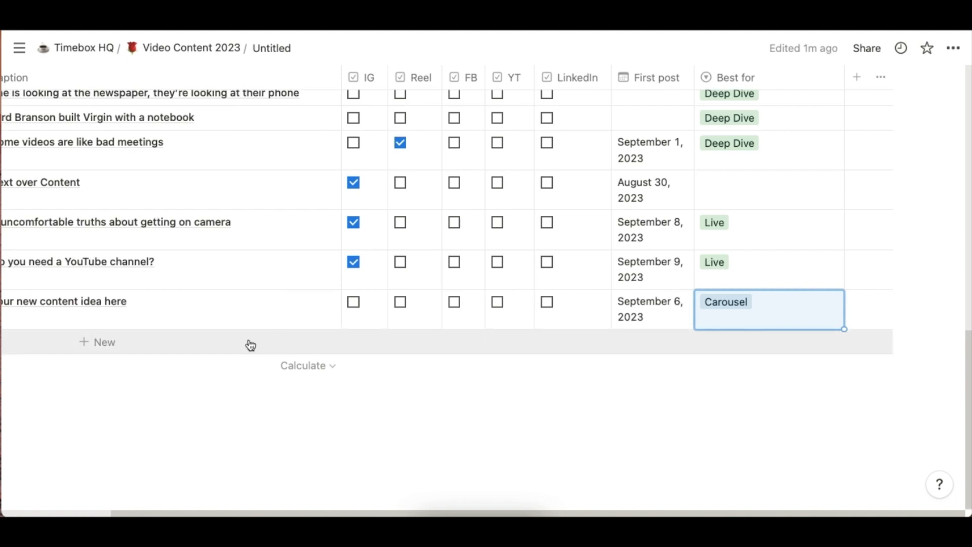
{"action": "left_click", "coordinate": [354, 306]}
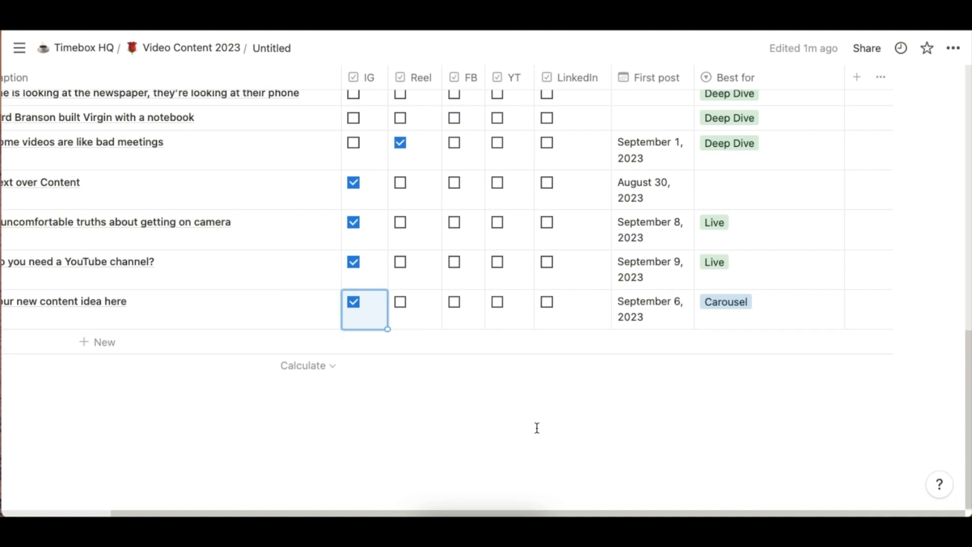
{"action": "scroll", "coordinate": [346, 204], "scroll_direction": "up", "scroll_amount": 15}
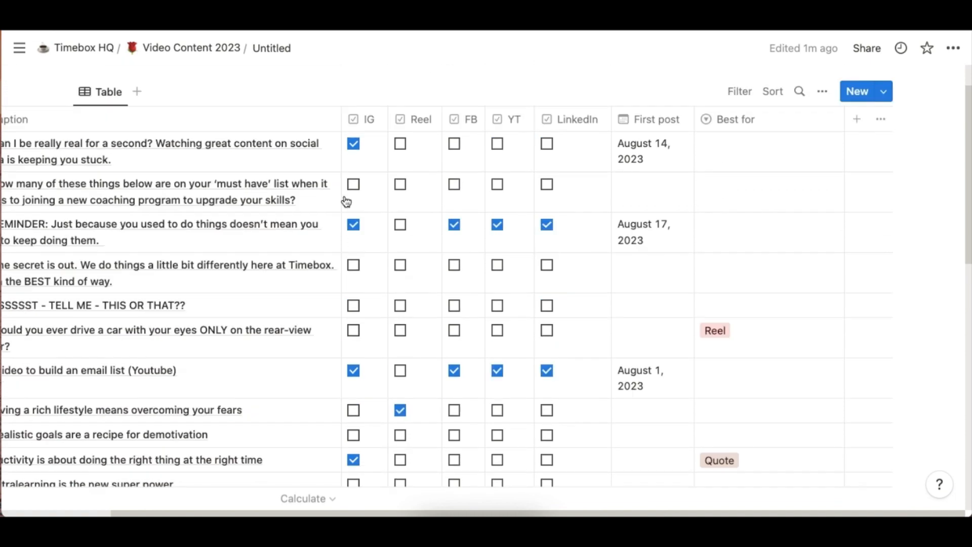
{"action": "scroll", "coordinate": [346, 204], "scroll_direction": "down", "scroll_amount": 15}
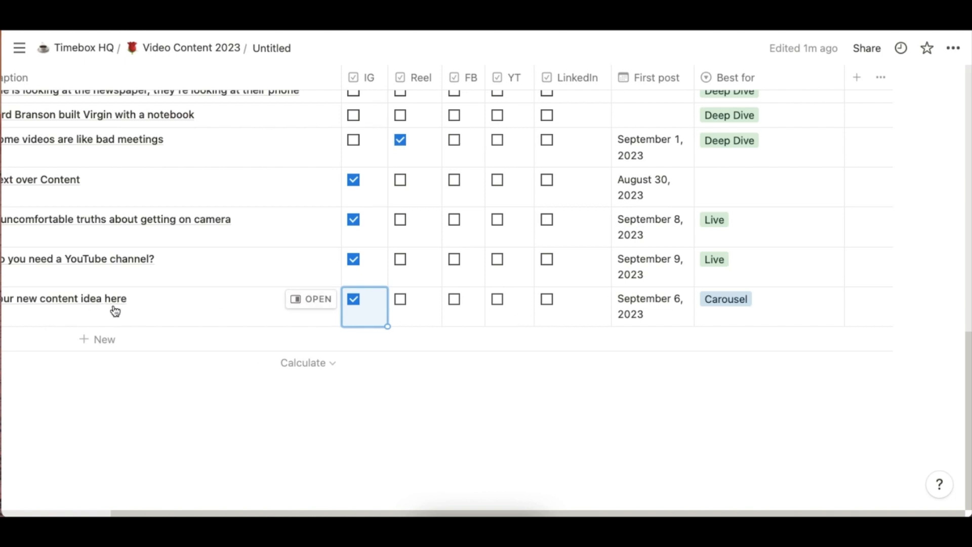
Open the "Your new content idea here" entry, examine its properties and bullet point section, and close it again.
{"action": "left_click", "coordinate": [317, 310]}
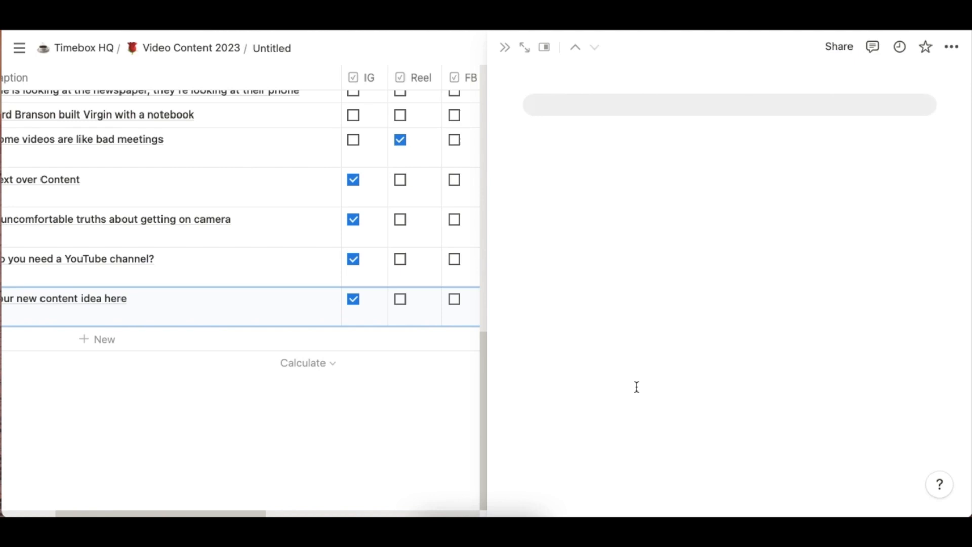
{"action": "scroll", "coordinate": [637, 393], "scroll_direction": "down", "scroll_amount": 3}
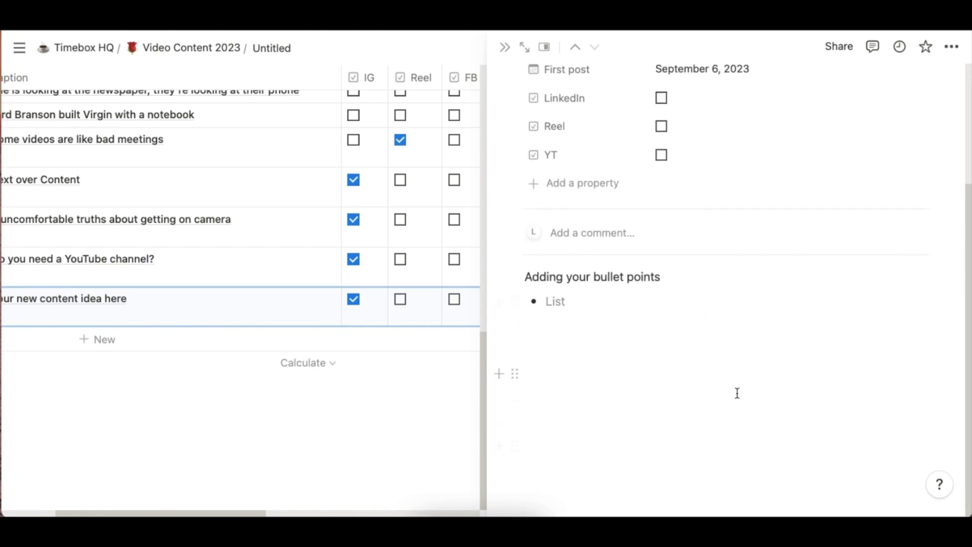
{"action": "left_click", "coordinate": [506, 48]}
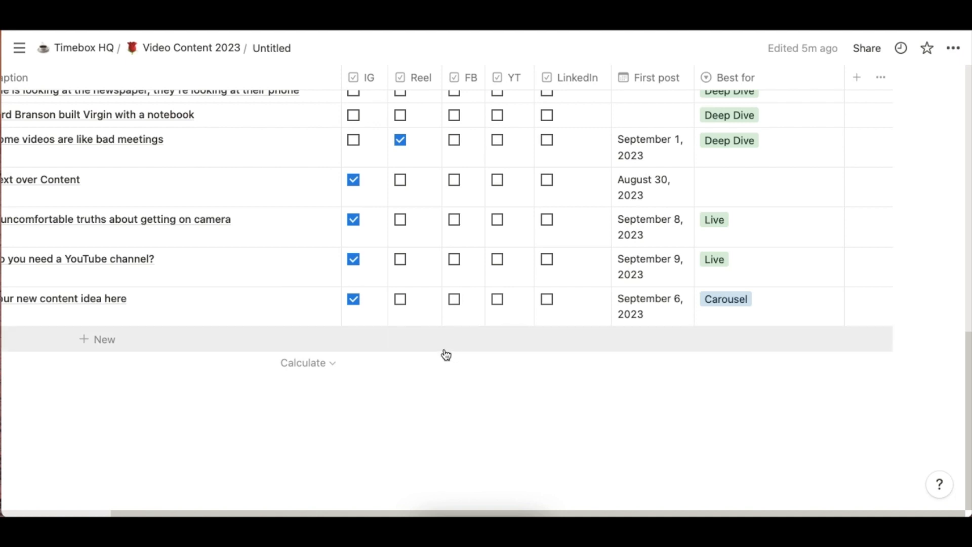
Sort the database table by the IG checkbox in descending order.
{"action": "left_click_drag", "start_coordinate": [389, 509], "coordinate": [281, 507]}
{"action": "scroll", "coordinate": [647, 339], "scroll_direction": "up", "scroll_amount": 4}
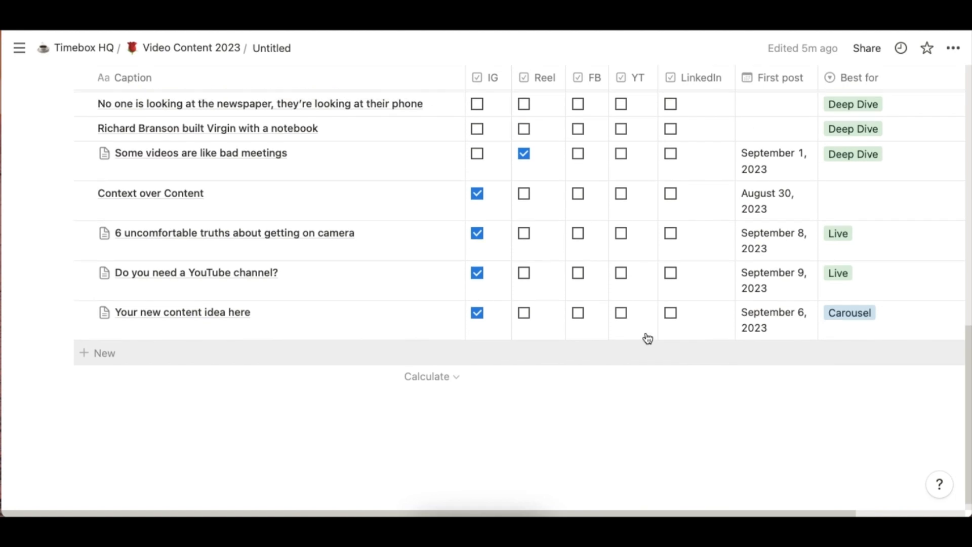
{"action": "scroll", "coordinate": [591, 333], "scroll_direction": "up", "scroll_amount": 10}
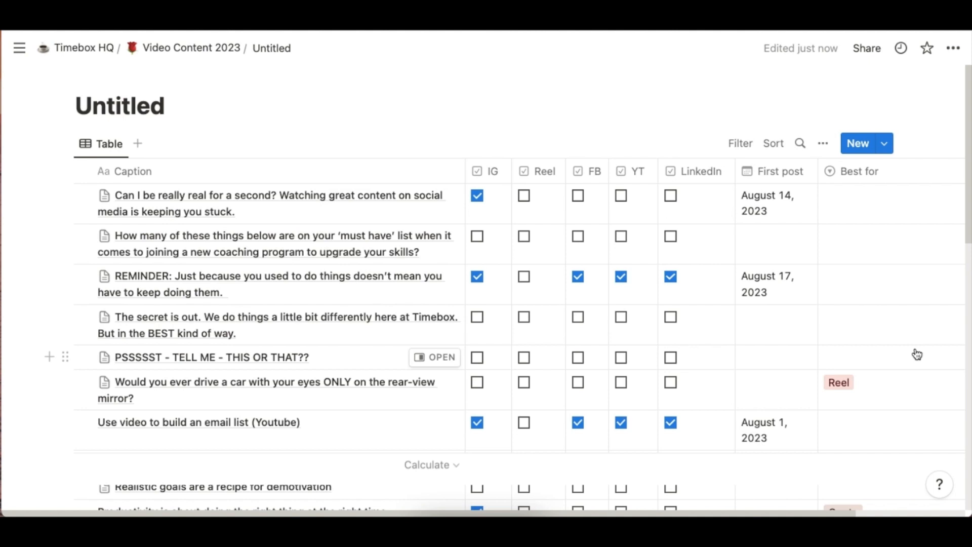
{"action": "left_click", "coordinate": [776, 144]}
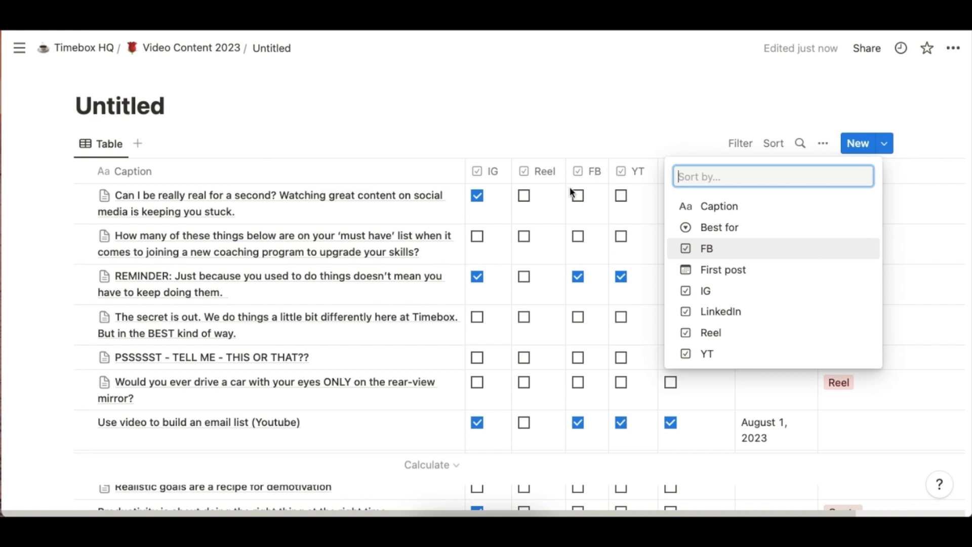
{"action": "left_click", "coordinate": [732, 296]}
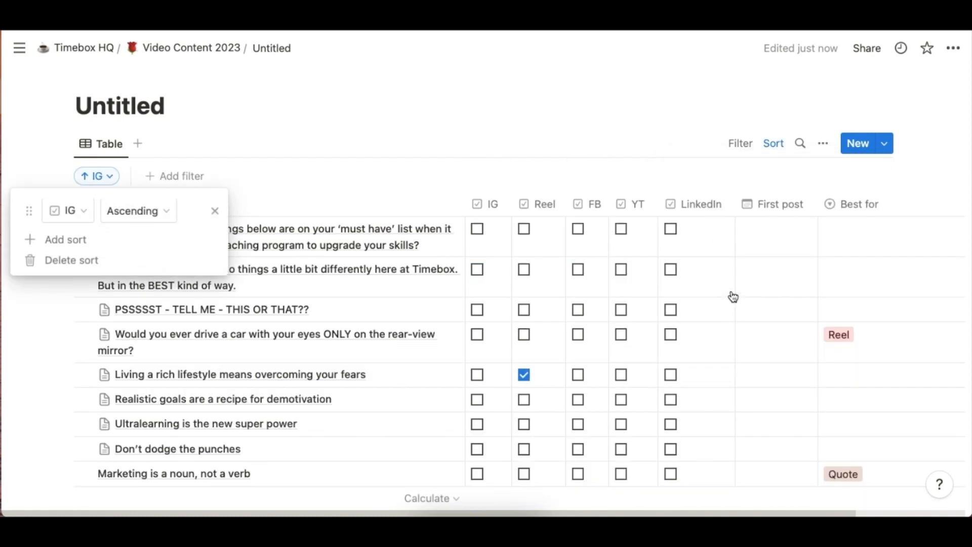
{"action": "left_click", "coordinate": [136, 210]}
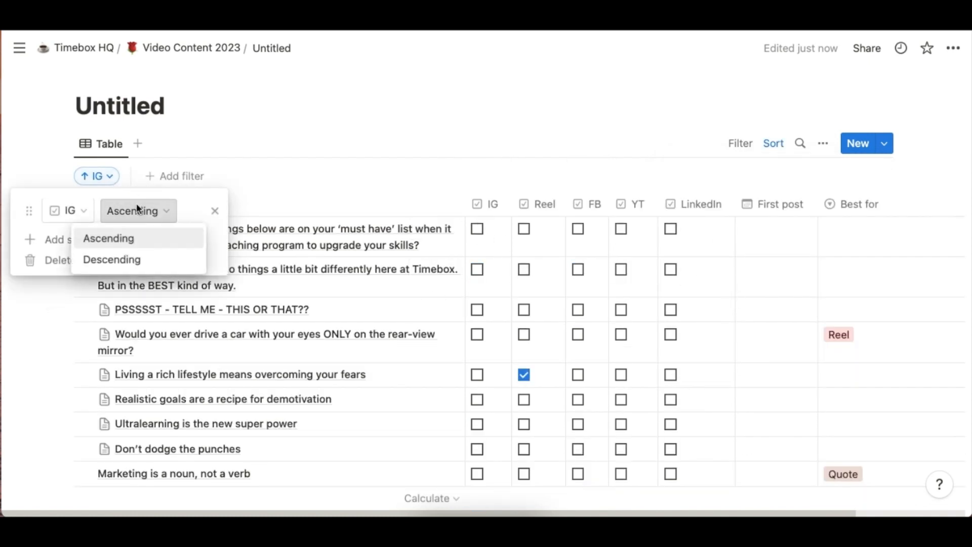
{"action": "left_click", "coordinate": [124, 259]}
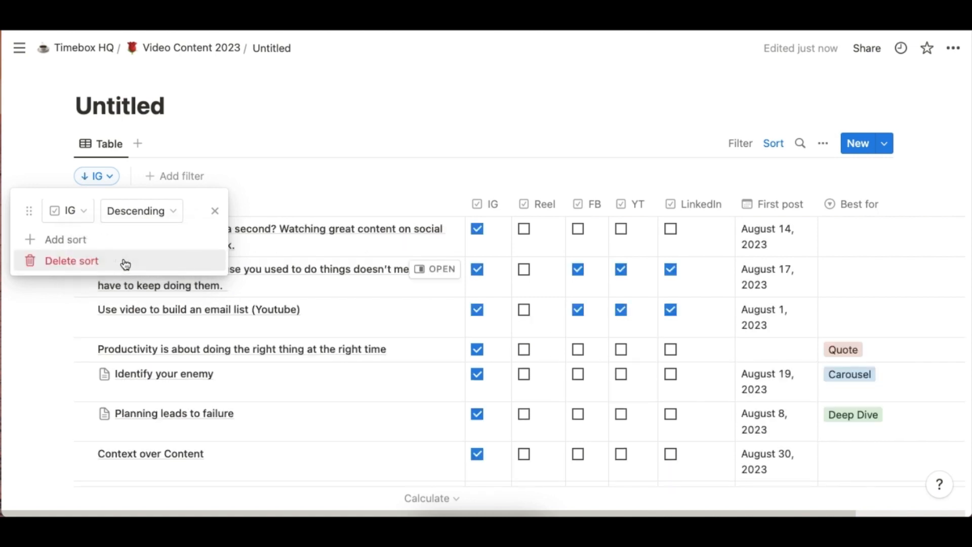
{"action": "left_click", "coordinate": [499, 135]}
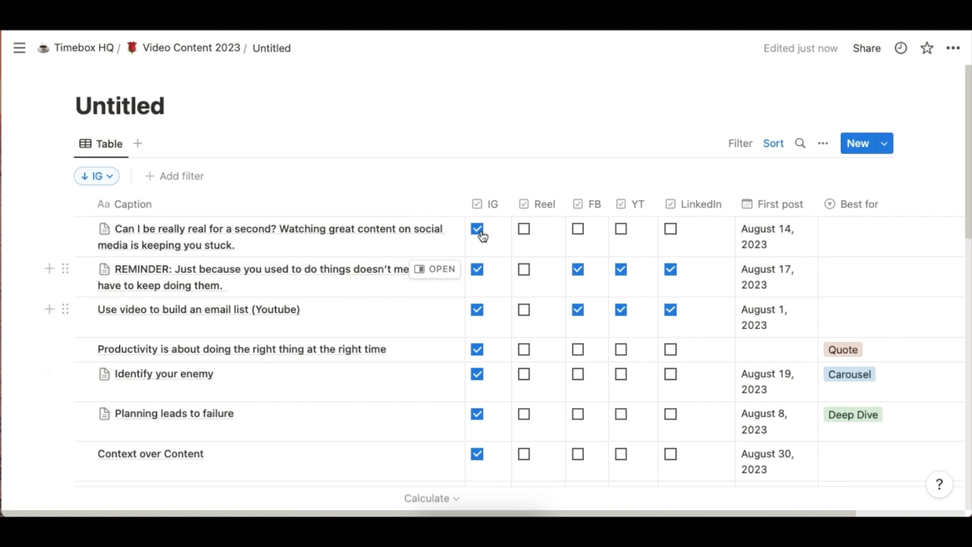
Look through the sorted table to see which ideas have been posted to IG and which have not.
{"action": "scroll", "coordinate": [488, 455], "scroll_direction": "down", "scroll_amount": 3}
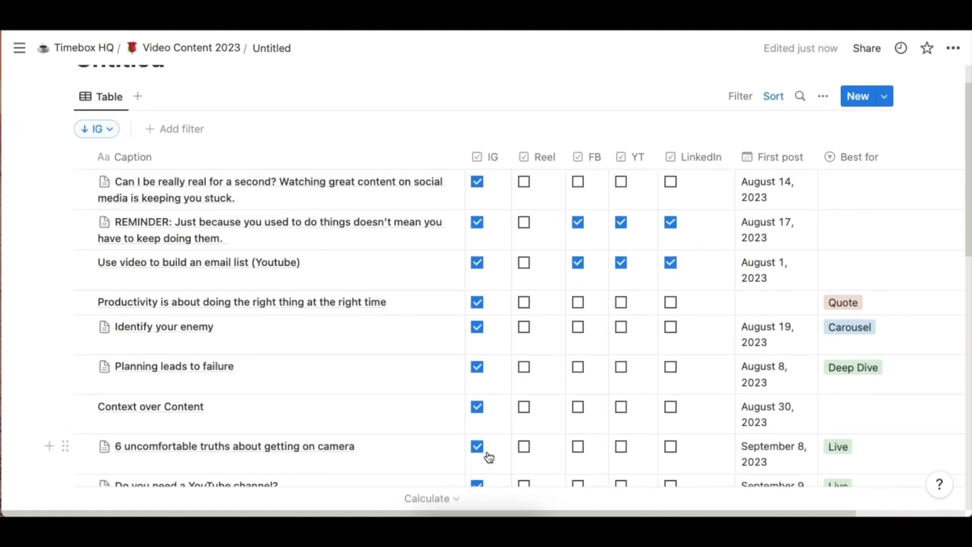
{"action": "scroll", "coordinate": [489, 458], "scroll_direction": "down", "scroll_amount": 10}
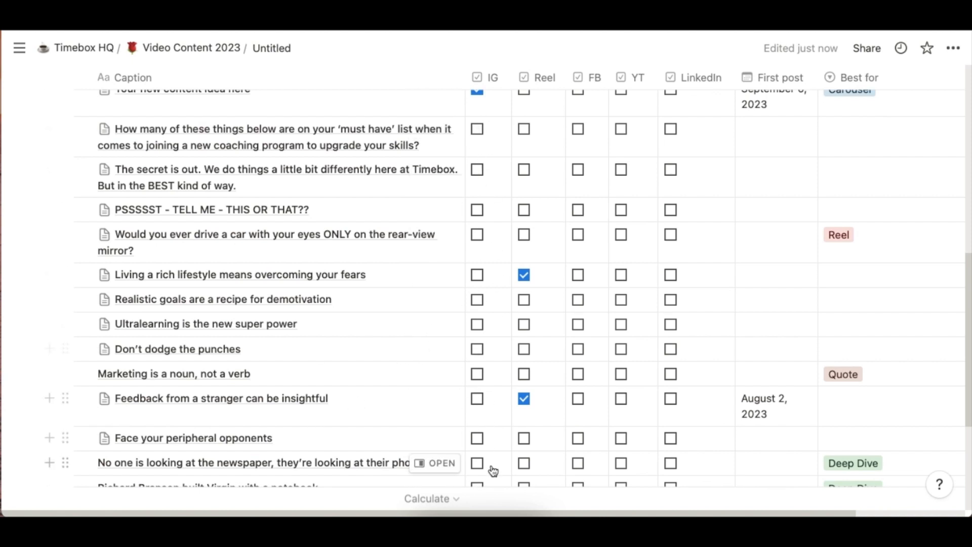
{"action": "scroll", "coordinate": [490, 314], "scroll_direction": "down", "scroll_amount": 2}
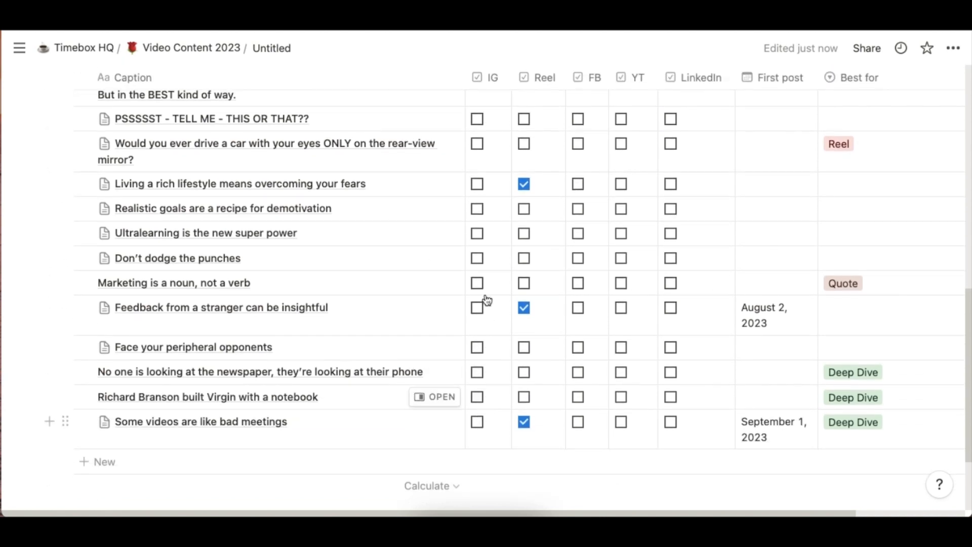
{"action": "scroll", "coordinate": [487, 276], "scroll_direction": "up", "scroll_amount": 3}
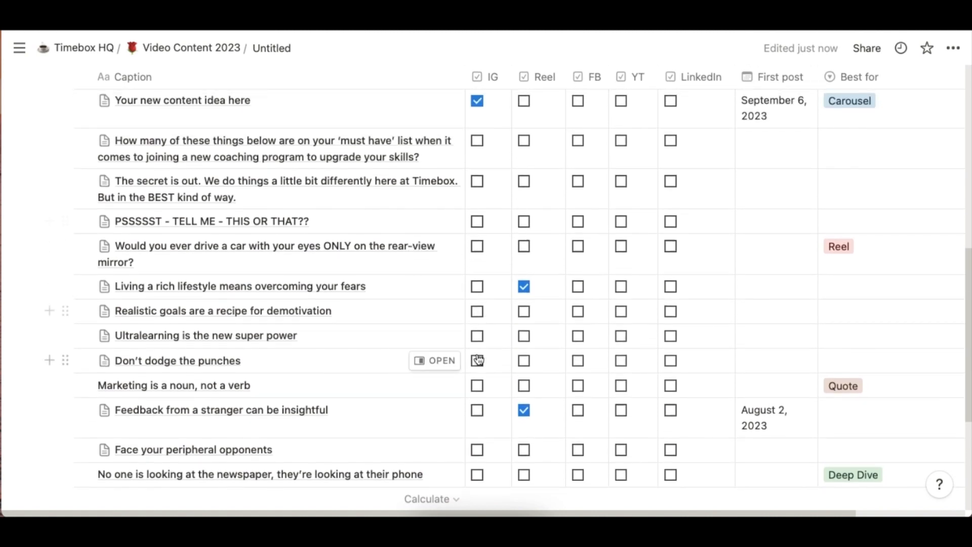
{"action": "scroll", "coordinate": [478, 360], "scroll_direction": "up", "scroll_amount": 10}
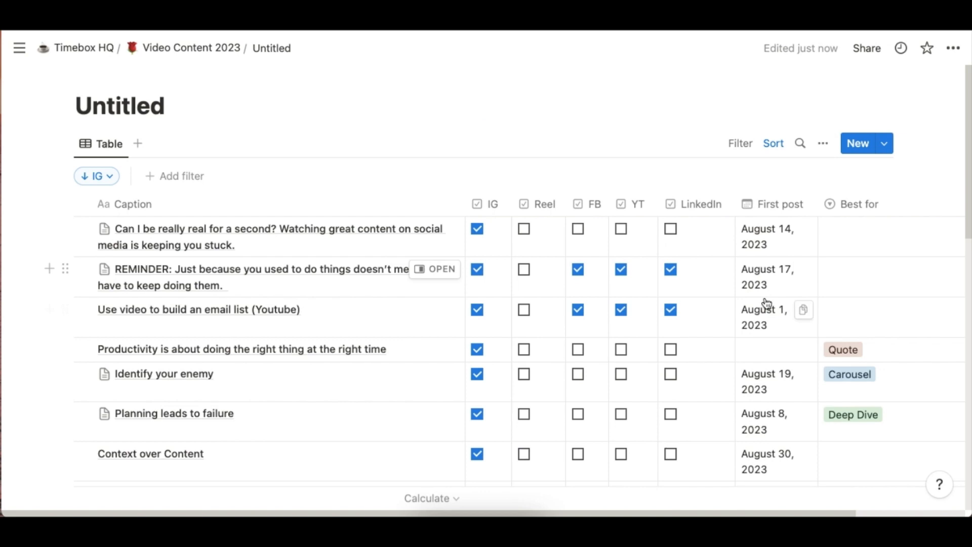
Delete the IG sort from the database table.
{"action": "left_click", "coordinate": [776, 147]}
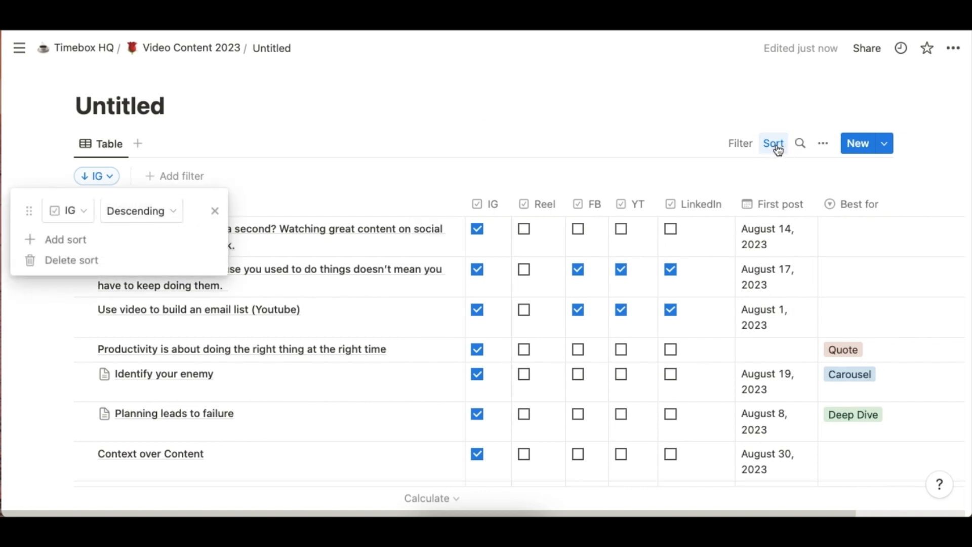
{"action": "left_click", "coordinate": [74, 261]}
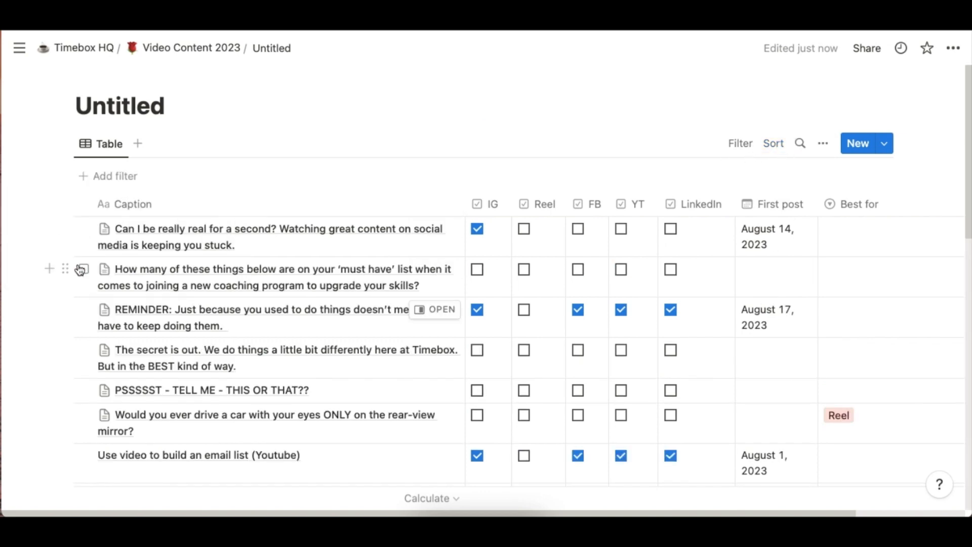
Sort the database table by the Best for property in ascending order.
{"action": "left_click", "coordinate": [774, 147]}
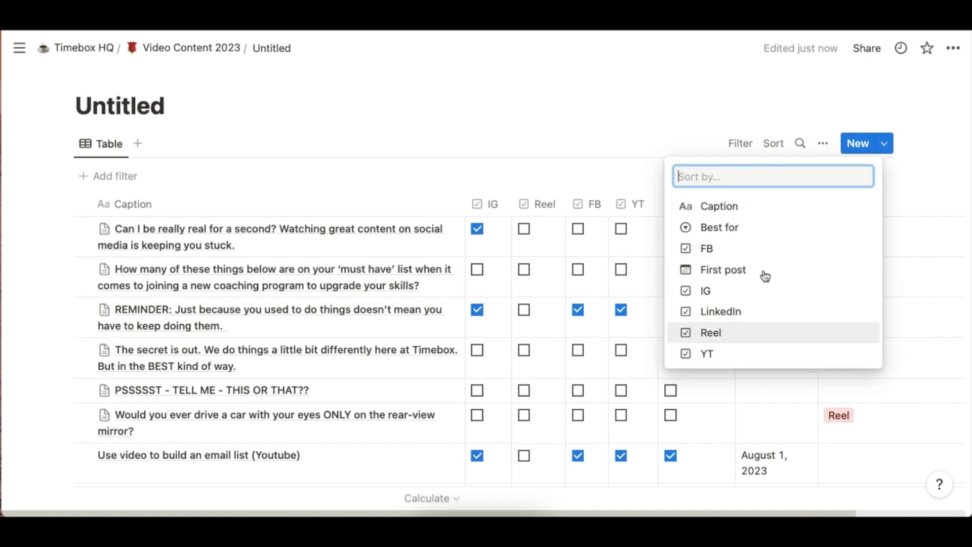
{"action": "left_click", "coordinate": [728, 234]}
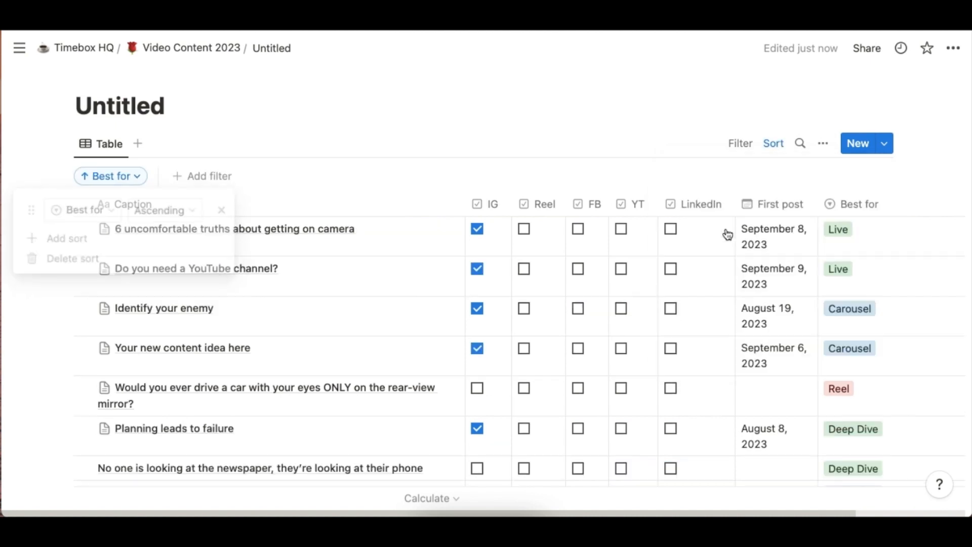
{"action": "left_click", "coordinate": [595, 143]}
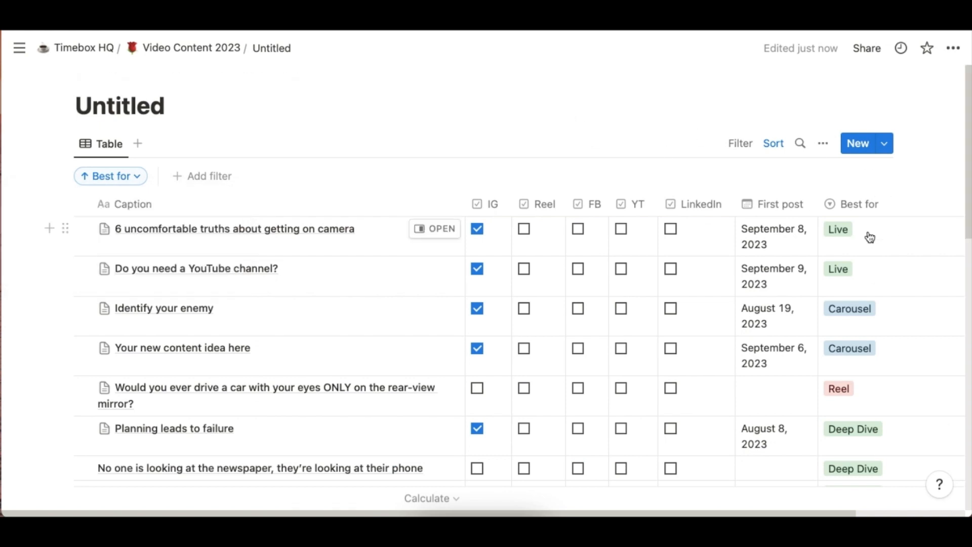
Look through the sorted table to see which ideas are grouped under each Best for format and where they have been posted.
{"action": "scroll", "coordinate": [891, 335], "scroll_direction": "down", "scroll_amount": 3}
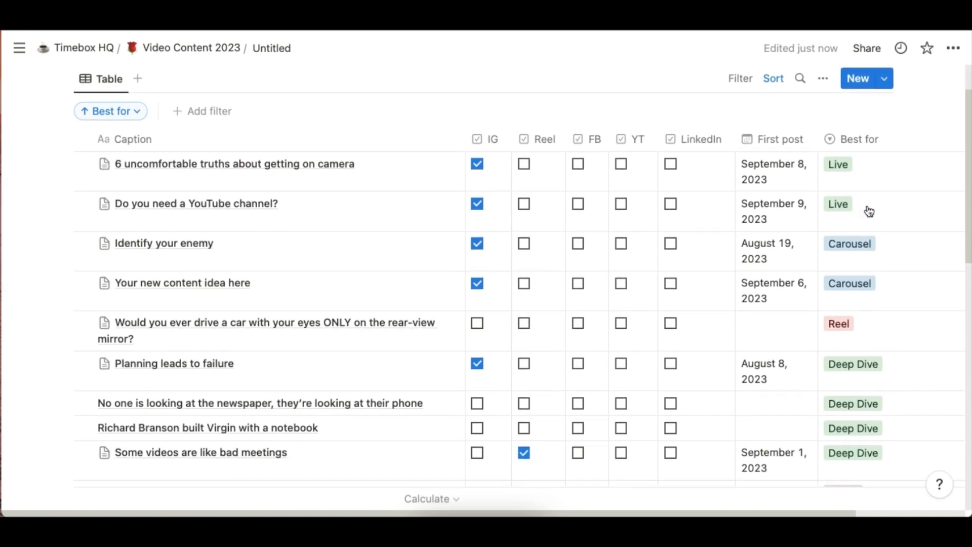
{"action": "scroll", "coordinate": [865, 416], "scroll_direction": "down", "scroll_amount": 6}
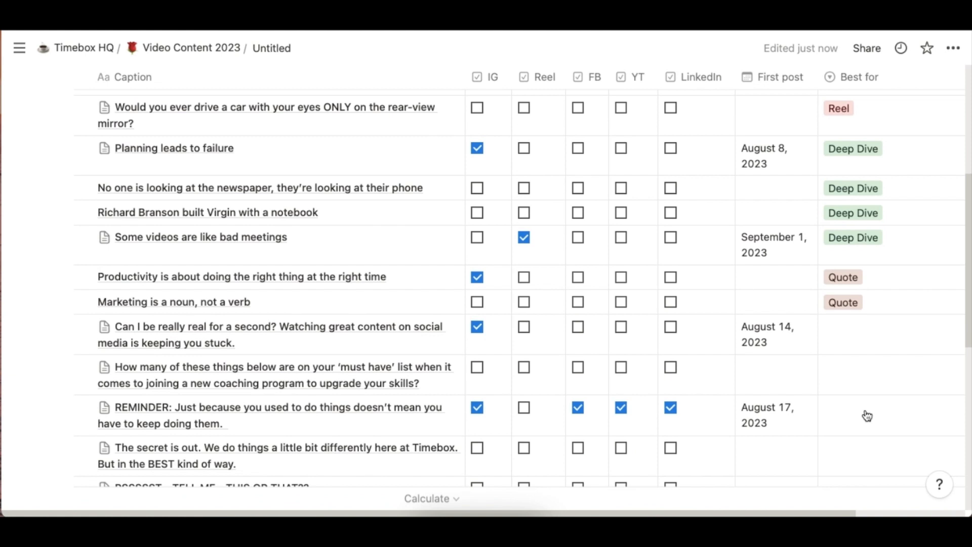
{"action": "scroll", "coordinate": [258, 302], "scroll_direction": "up", "scroll_amount": 8}
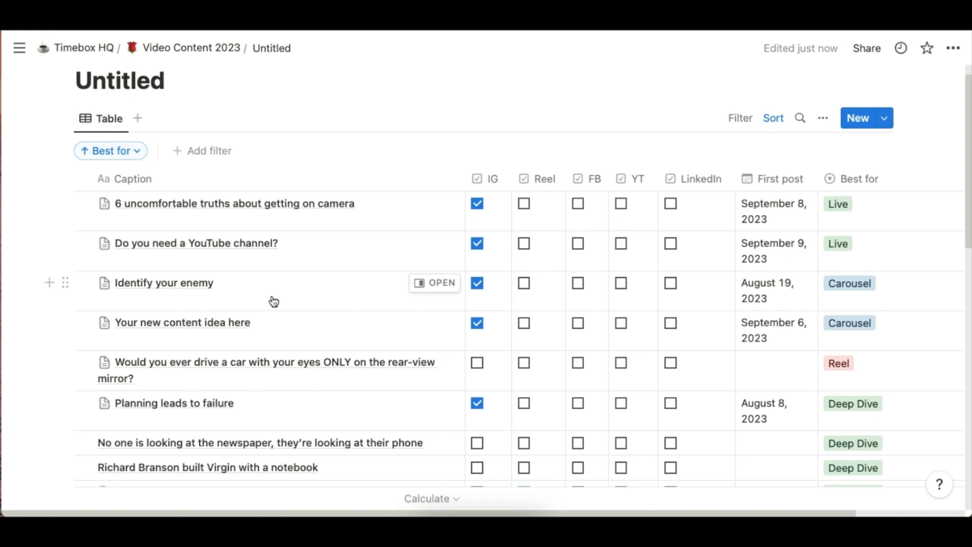
{"action": "scroll", "coordinate": [901, 351], "scroll_direction": "down", "scroll_amount": 4}
{"action": "scroll", "coordinate": [885, 332], "scroll_direction": "up", "scroll_amount": 1}
{"action": "scroll", "coordinate": [885, 333], "scroll_direction": "up", "scroll_amount": 1}
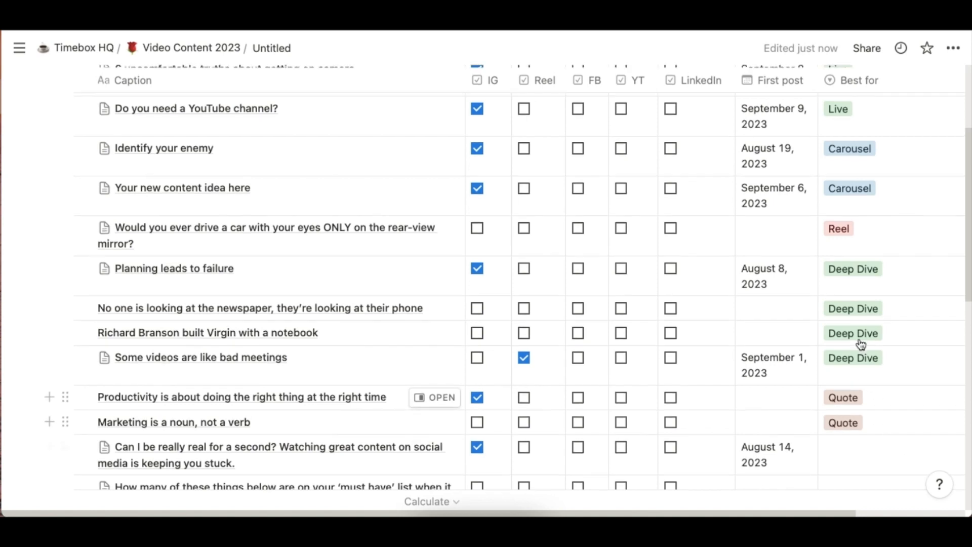
{"action": "scroll", "coordinate": [861, 344], "scroll_direction": "up", "scroll_amount": 5}
{"action": "scroll", "coordinate": [862, 440], "scroll_direction": "down", "scroll_amount": 6}
{"action": "scroll", "coordinate": [859, 191], "scroll_direction": "up", "scroll_amount": 5}
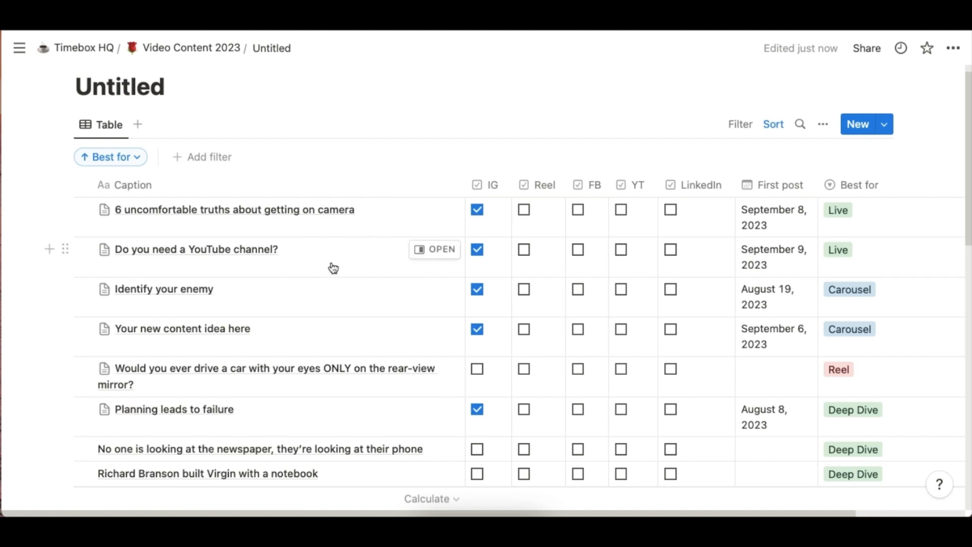
{"action": "scroll", "coordinate": [332, 268], "scroll_direction": "down", "scroll_amount": 10}
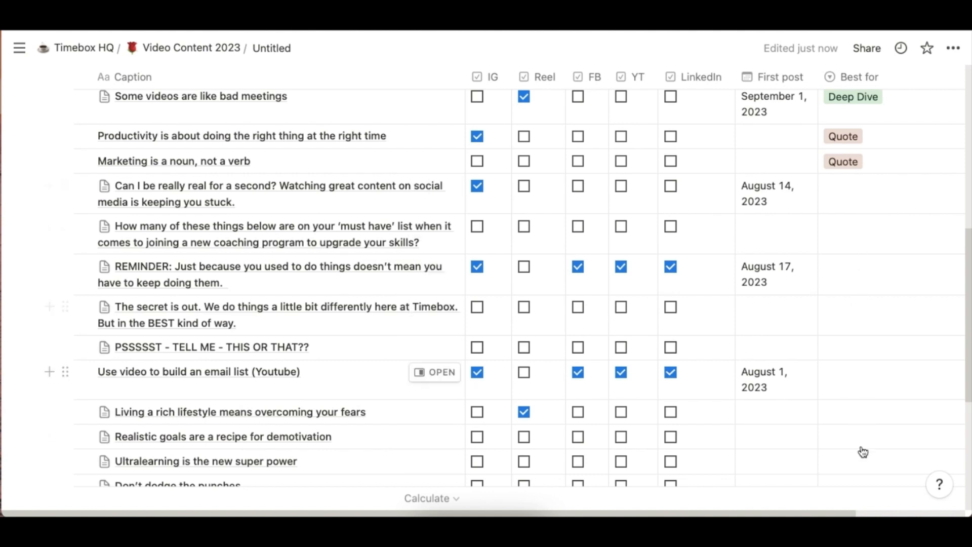
{"action": "scroll", "coordinate": [863, 462], "scroll_direction": "down", "scroll_amount": 1}
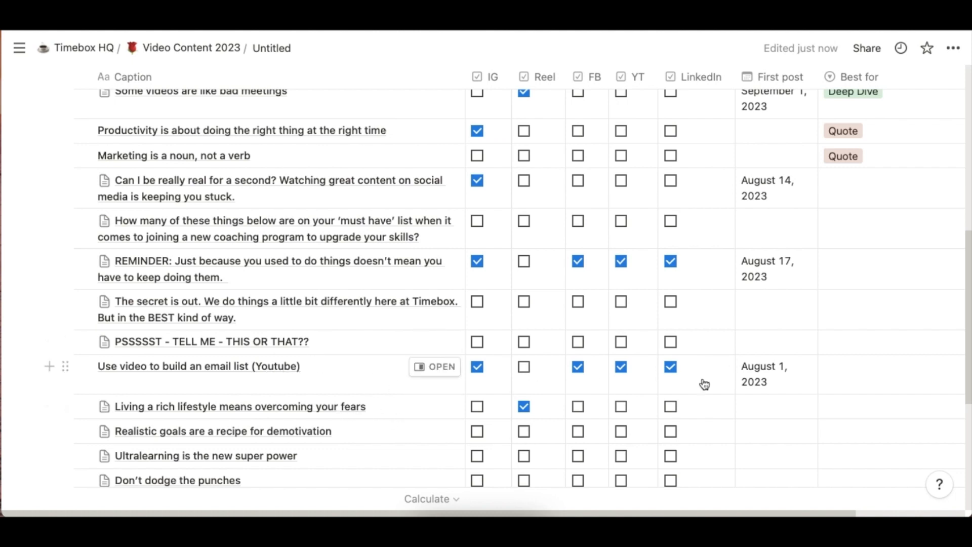
{"action": "scroll", "coordinate": [848, 393], "scroll_direction": "up", "scroll_amount": 5}
{"action": "scroll", "coordinate": [849, 393], "scroll_direction": "up", "scroll_amount": 4}
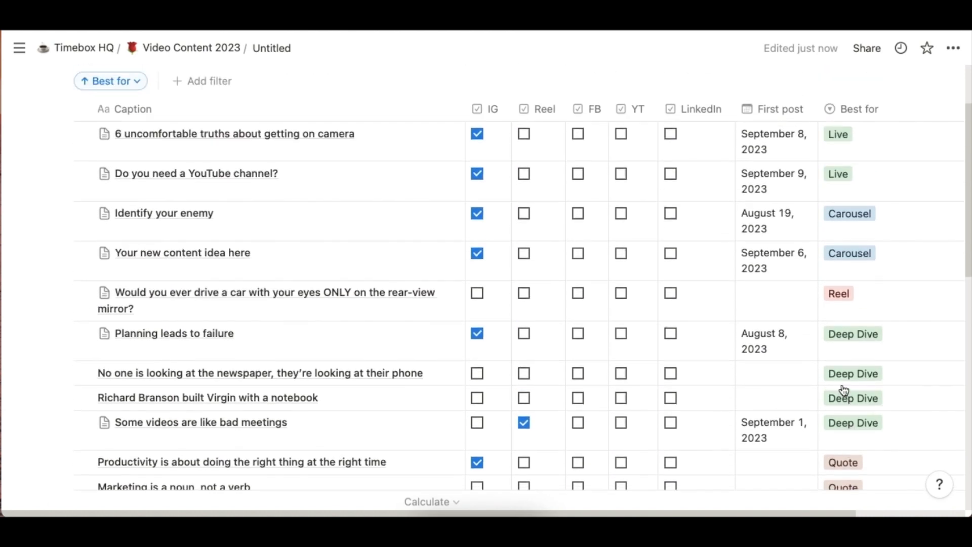
Delete the Best for sort from the database table.
{"action": "left_click", "coordinate": [774, 144]}
{"action": "left_click", "coordinate": [293, 142]}
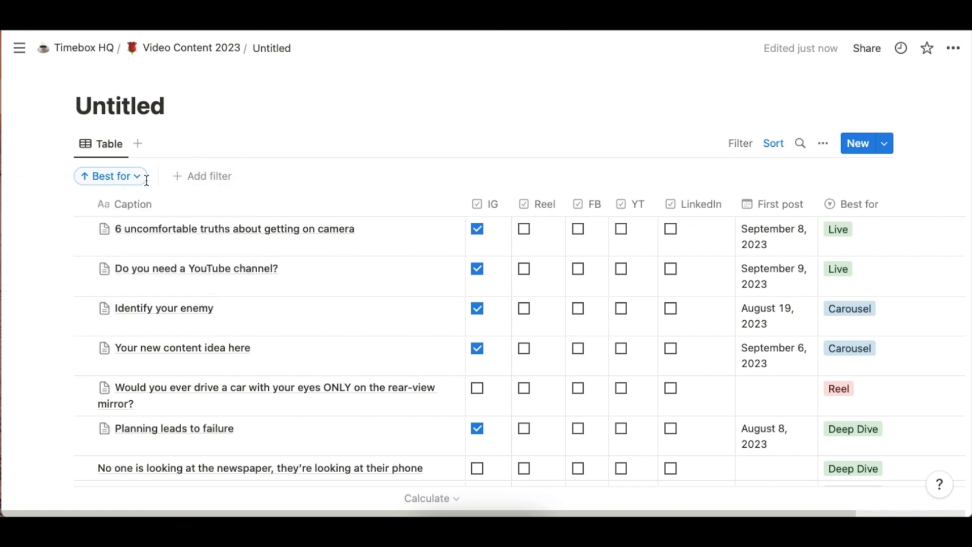
{"action": "left_click", "coordinate": [122, 176]}
{"action": "left_click", "coordinate": [90, 269]}
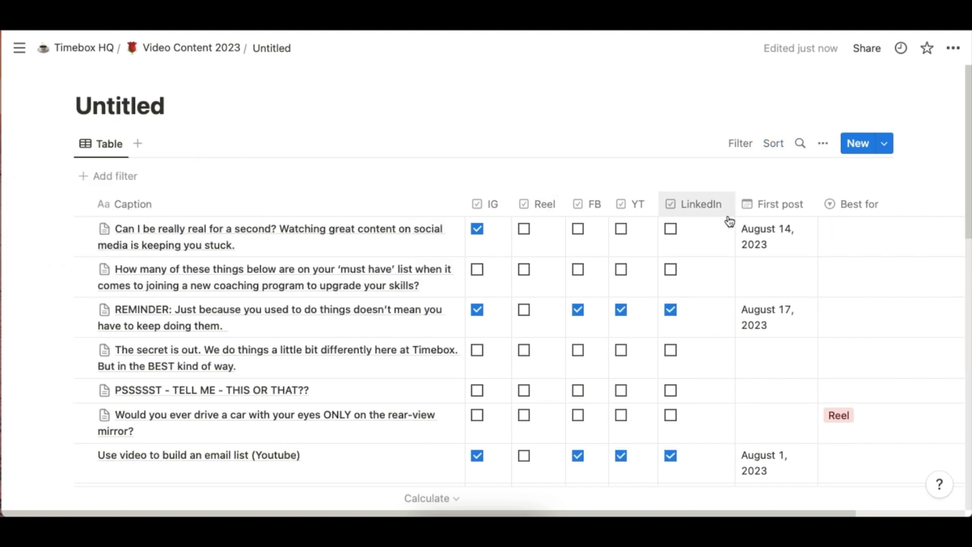
Filter the table to entries whose First post date falls within this week, and check the date range covered.
{"action": "left_click", "coordinate": [745, 150]}
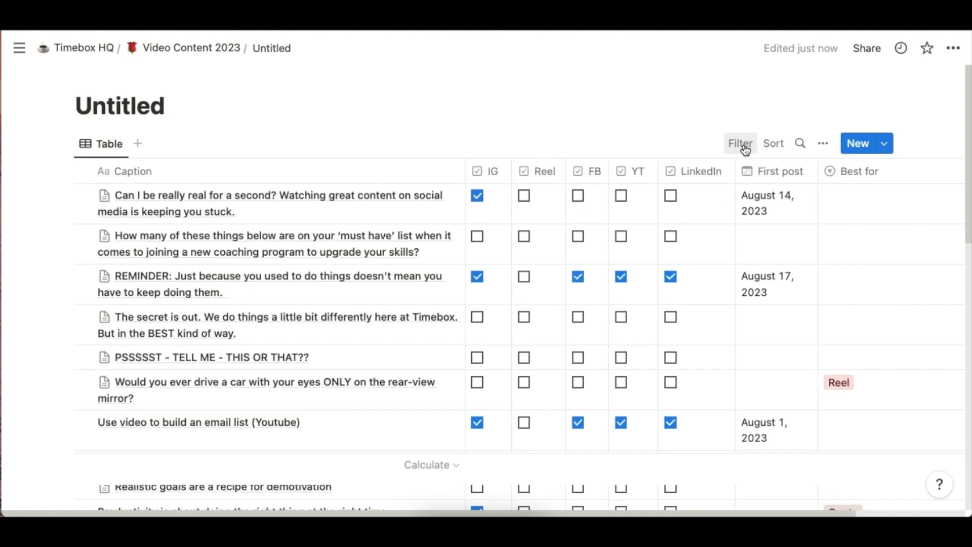
{"action": "left_click", "coordinate": [746, 147]}
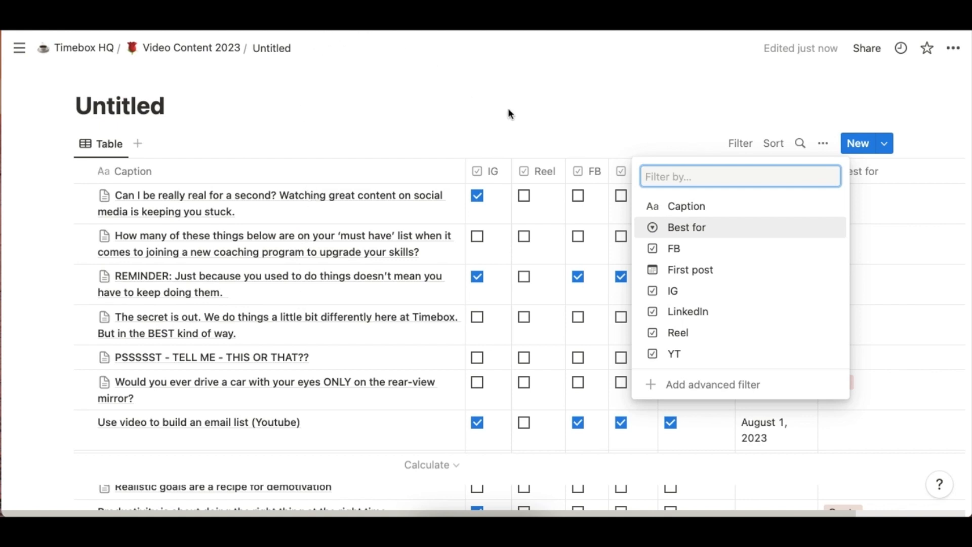
{"action": "left_click", "coordinate": [718, 273]}
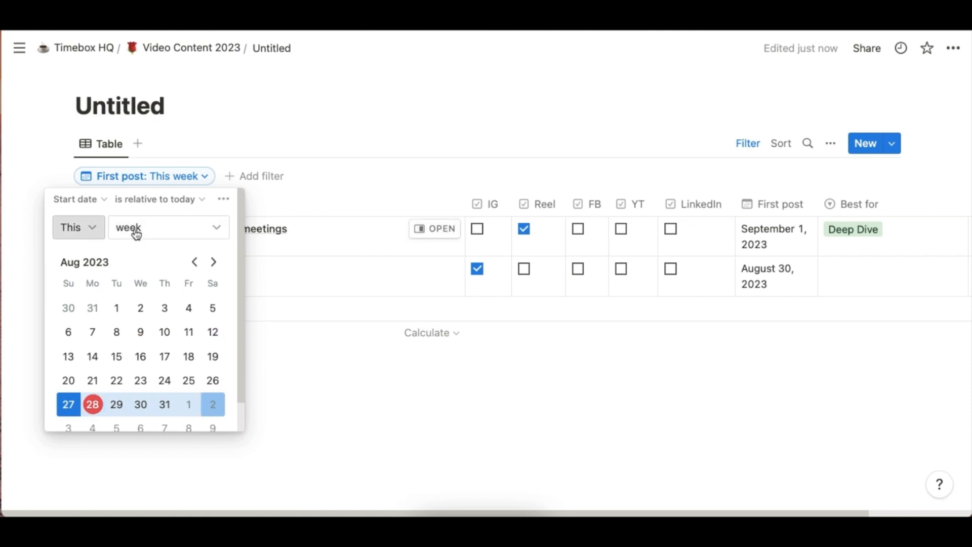
{"action": "scroll", "coordinate": [193, 344], "scroll_direction": "down", "scroll_amount": 1}
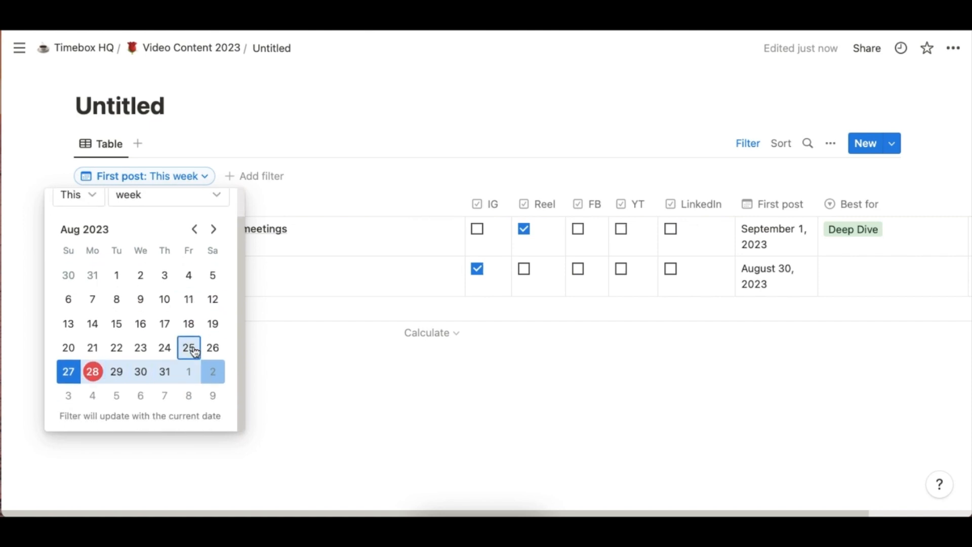
{"action": "scroll", "coordinate": [198, 351], "scroll_direction": "up", "scroll_amount": 1}
{"action": "left_click", "coordinate": [379, 132]}
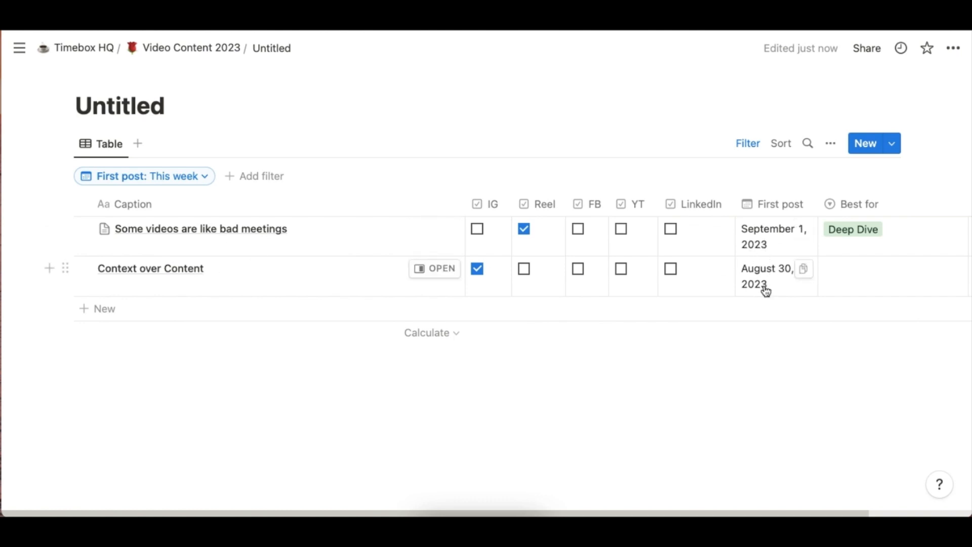
Delete the First post filter from the database table.
{"action": "left_click", "coordinate": [750, 150]}
{"action": "left_click", "coordinate": [749, 149]}
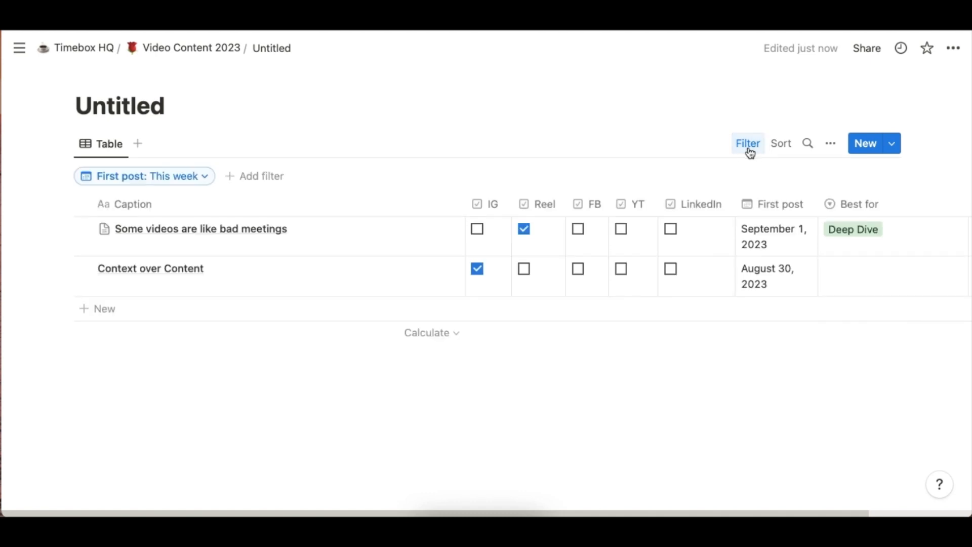
{"action": "left_click", "coordinate": [192, 179]}
{"action": "scroll", "coordinate": [114, 418], "scroll_direction": "down", "scroll_amount": 2}
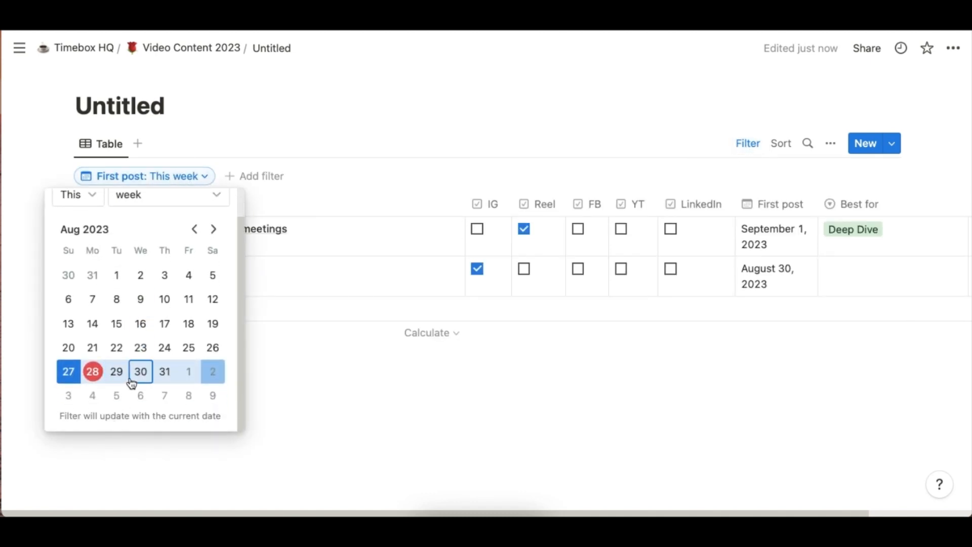
{"action": "scroll", "coordinate": [134, 380], "scroll_direction": "up", "scroll_amount": 2}
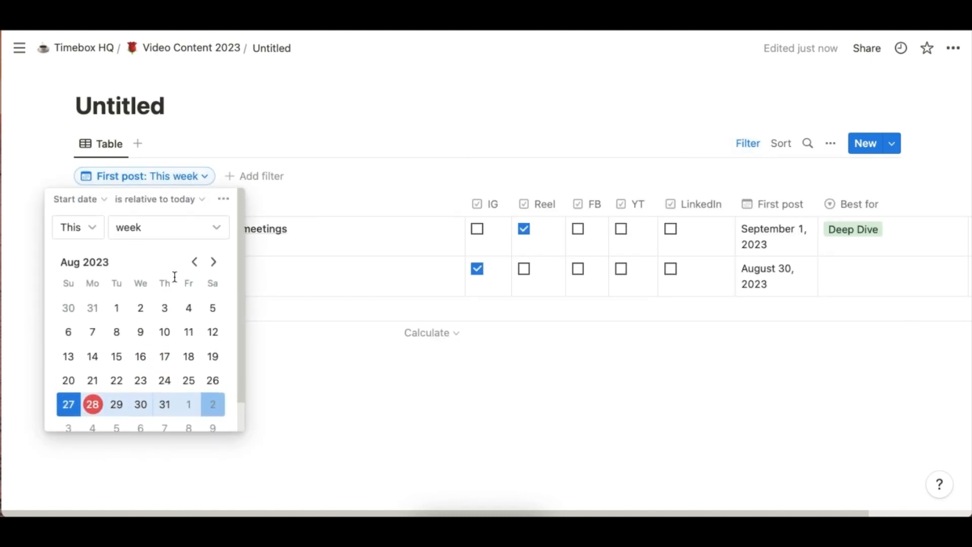
{"action": "left_click", "coordinate": [223, 199]}
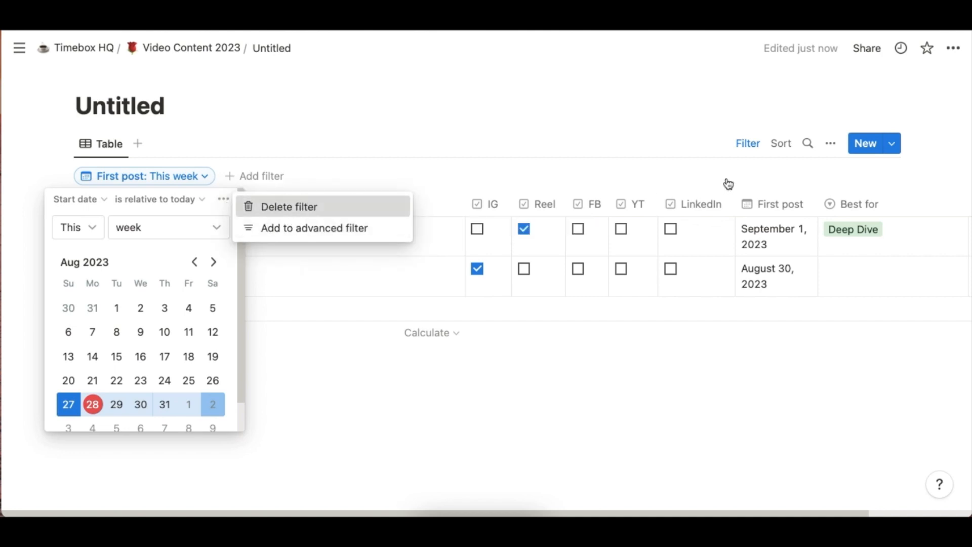
{"action": "left_click", "coordinate": [273, 207]}
Filter the table to show only entries whose IG checkbox is Unchecked.
{"action": "left_click", "coordinate": [742, 144]}
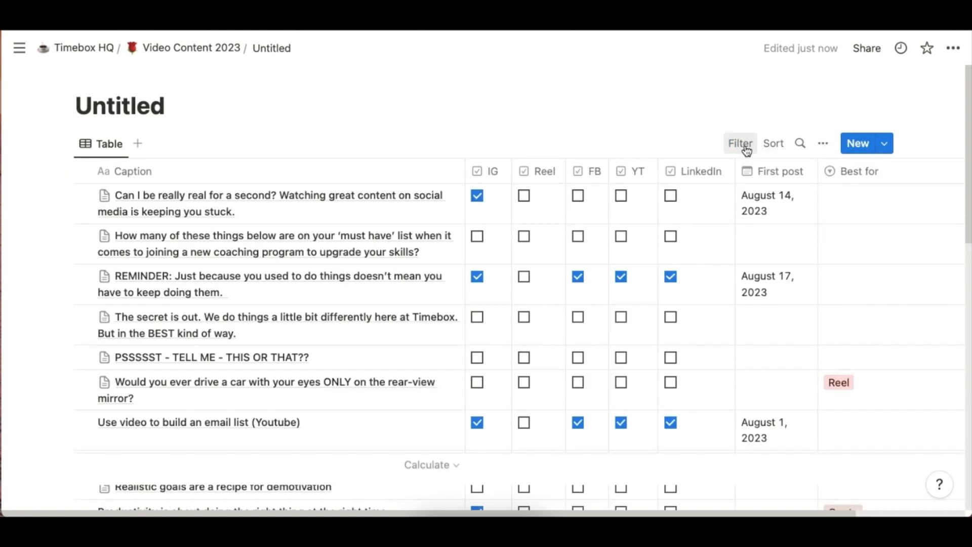
{"action": "left_click", "coordinate": [744, 144]}
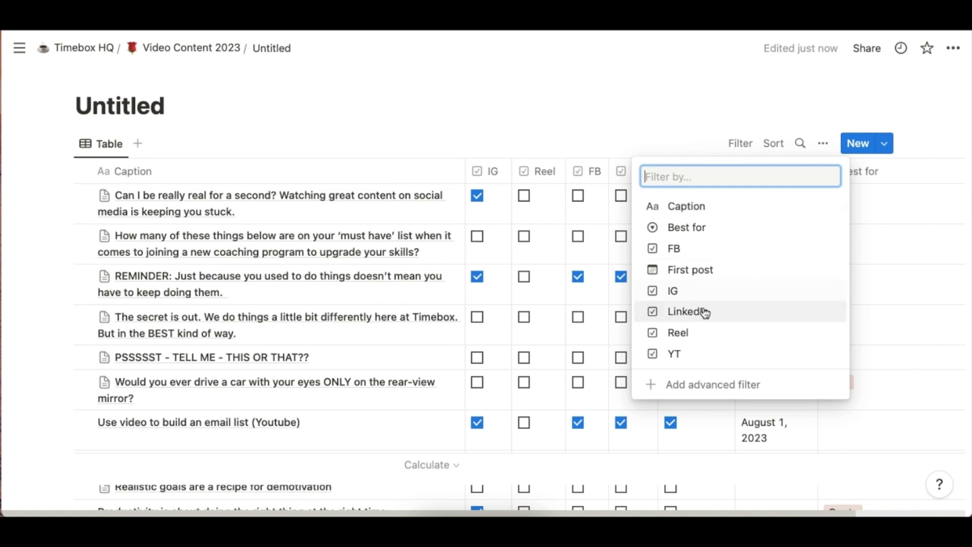
{"action": "left_click", "coordinate": [685, 293]}
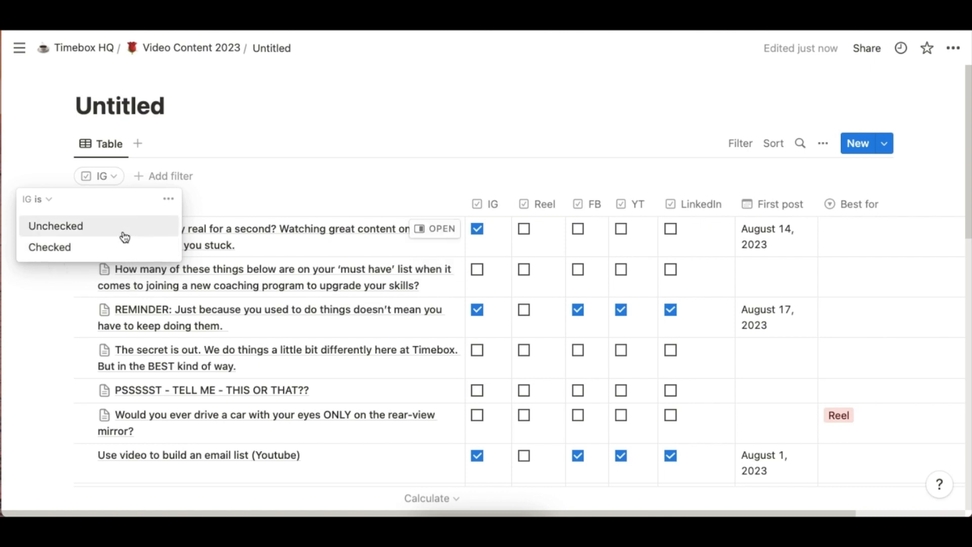
{"action": "left_click", "coordinate": [72, 234]}
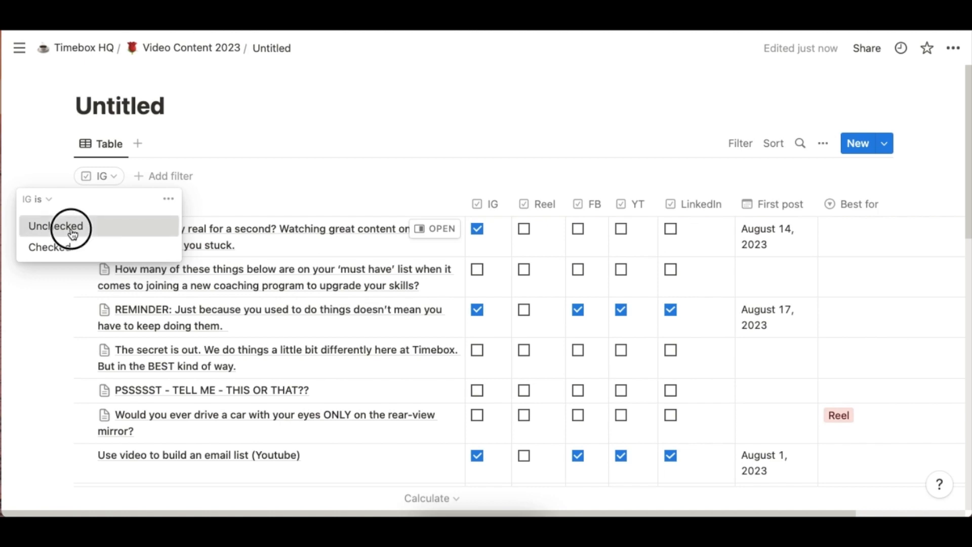
{"action": "key", "text": "Escape"}
Look through the filtered table to see which content ideas have not been posted to IG.
{"action": "scroll", "coordinate": [494, 332], "scroll_direction": "down", "scroll_amount": 6}
{"action": "scroll", "coordinate": [473, 329], "scroll_direction": "up", "scroll_amount": 6}
{"action": "scroll", "coordinate": [314, 282], "scroll_direction": "down", "scroll_amount": 6}
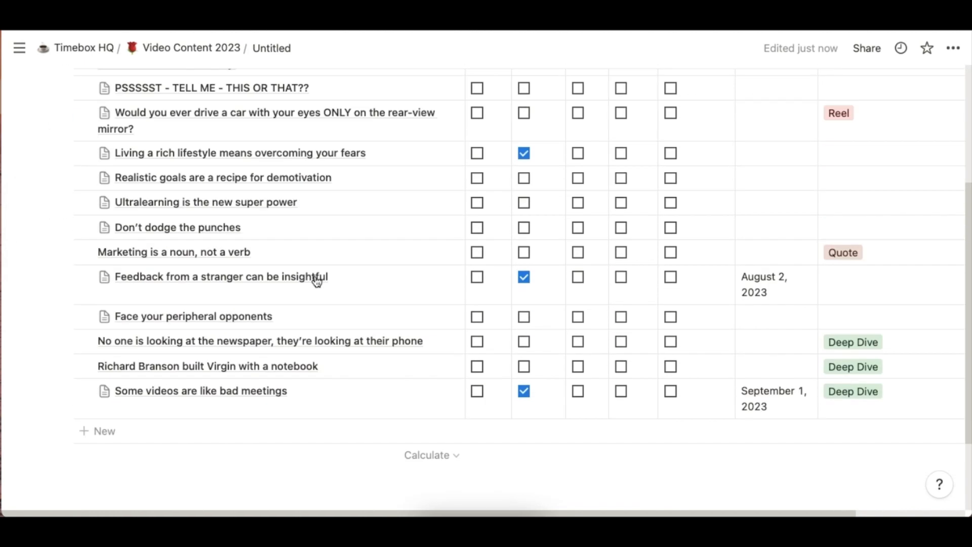
{"action": "scroll", "coordinate": [396, 380], "scroll_direction": "up", "scroll_amount": 4}
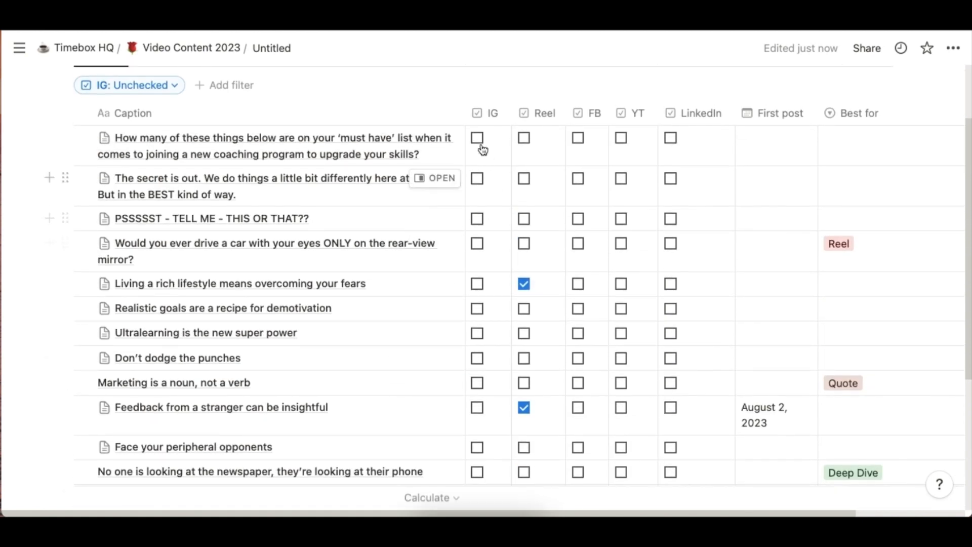
{"action": "scroll", "coordinate": [490, 419], "scroll_direction": "down", "scroll_amount": 2}
{"action": "scroll", "coordinate": [492, 418], "scroll_direction": "down", "scroll_amount": 3}
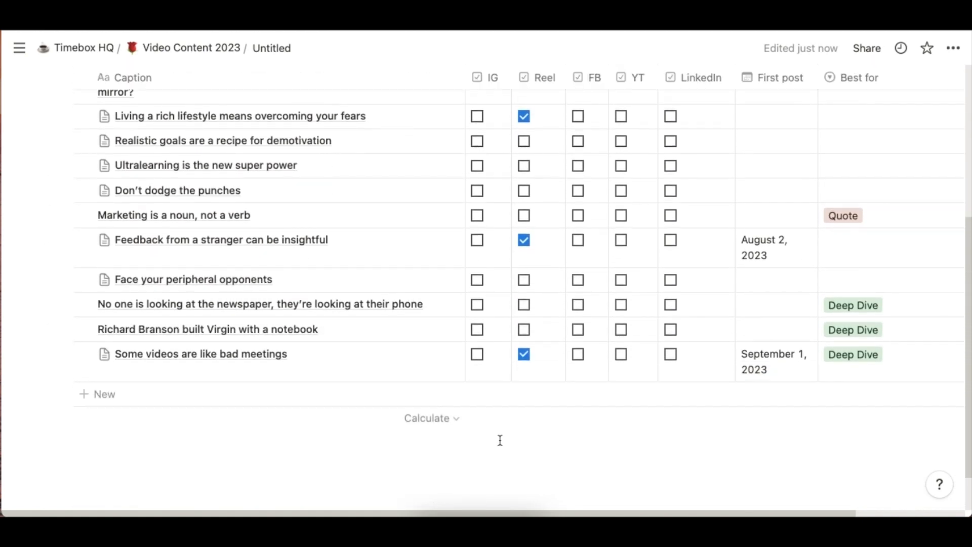
{"action": "scroll", "coordinate": [499, 431], "scroll_direction": "up", "scroll_amount": 2}
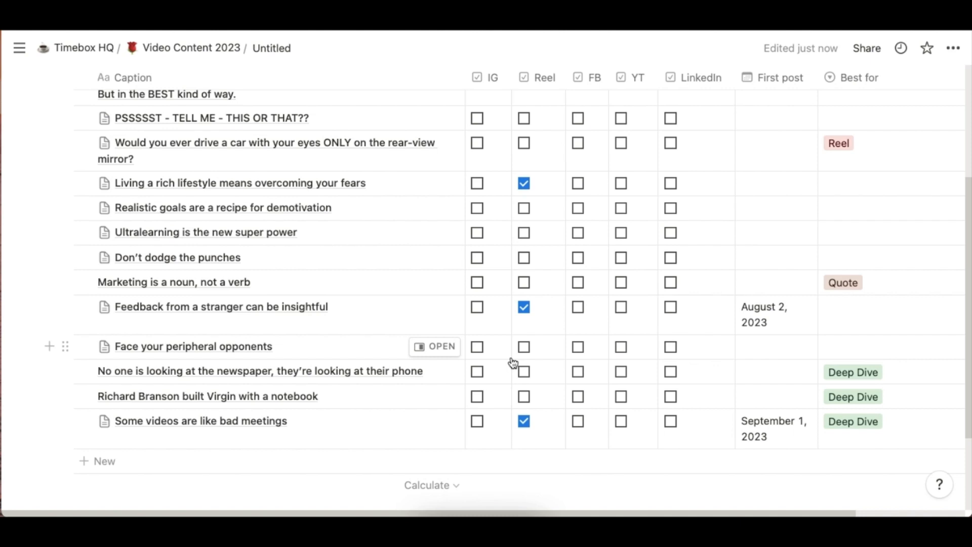
{"action": "scroll", "coordinate": [470, 372], "scroll_direction": "up", "scroll_amount": 5}
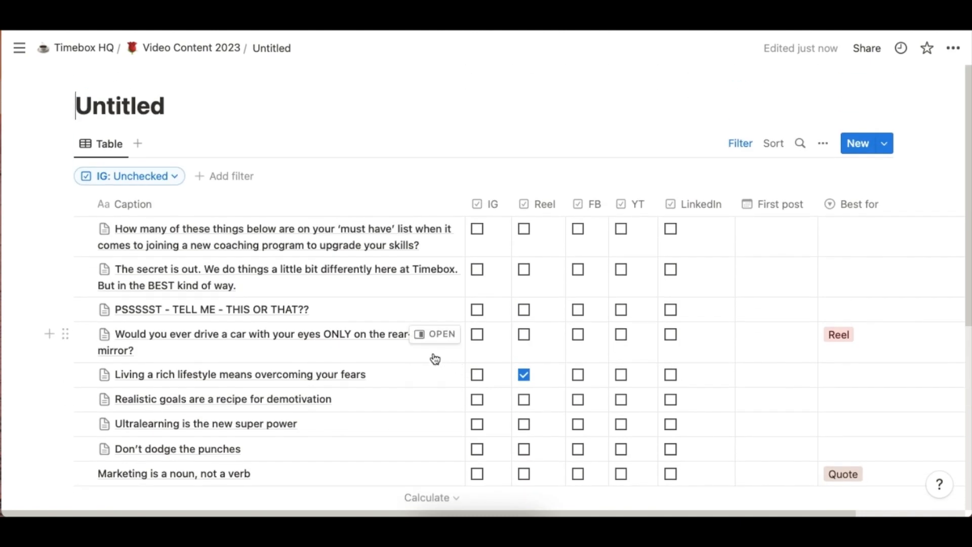
Delete the IG filter from the database table.
{"action": "left_click", "coordinate": [175, 181]}
{"action": "left_click", "coordinate": [199, 201]}
{"action": "left_click", "coordinate": [251, 206]}
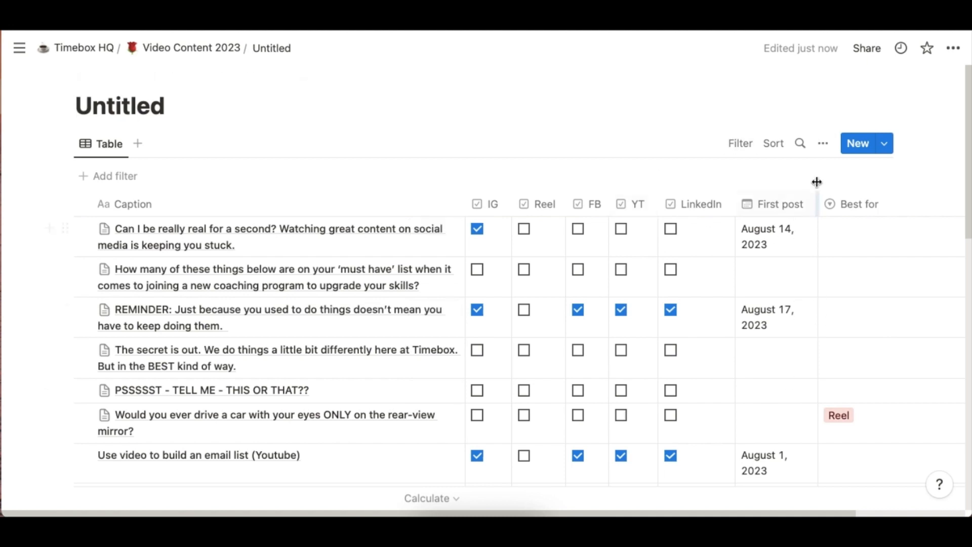
Filter the table to show only entries whose Reel checkbox is Unchecked.
{"action": "left_click", "coordinate": [745, 151]}
{"action": "left_click", "coordinate": [742, 147]}
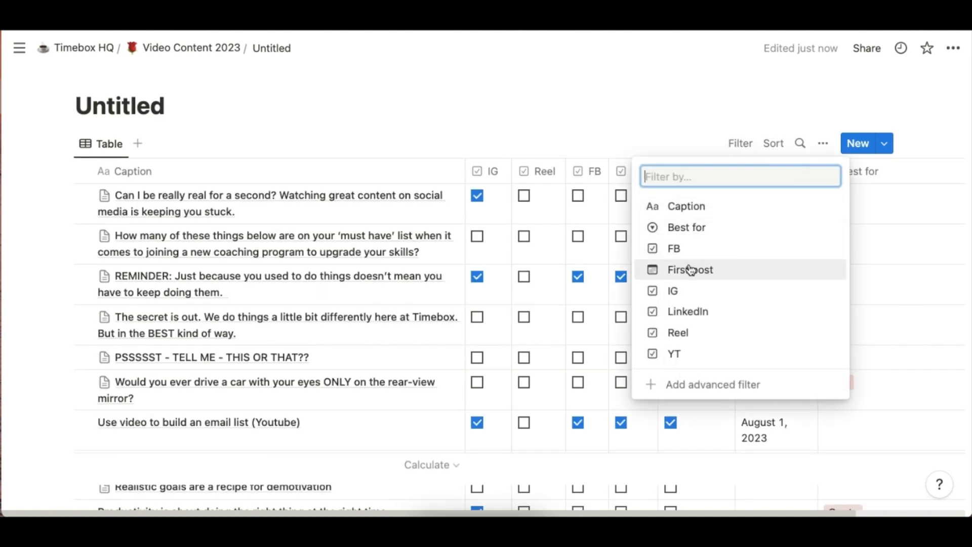
{"action": "left_click", "coordinate": [691, 335]}
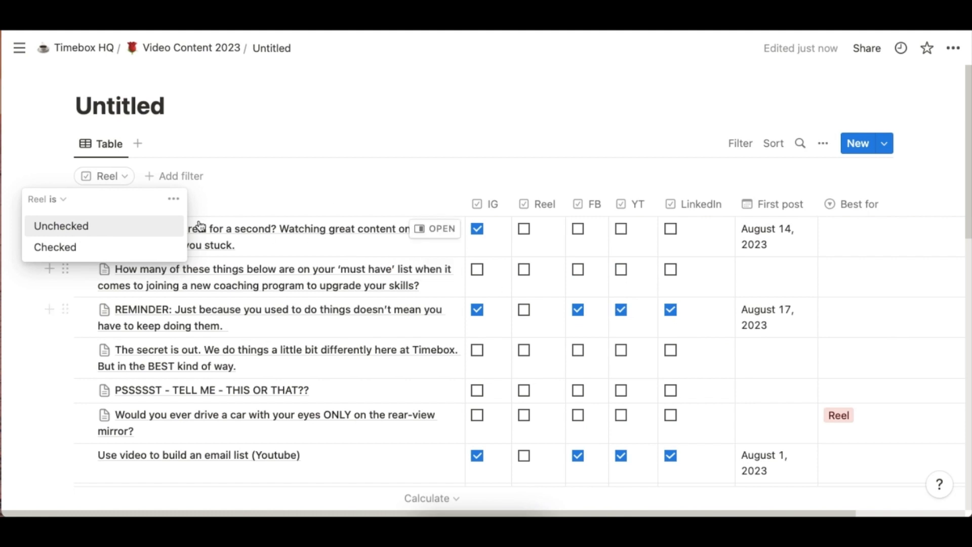
{"action": "left_click", "coordinate": [85, 230]}
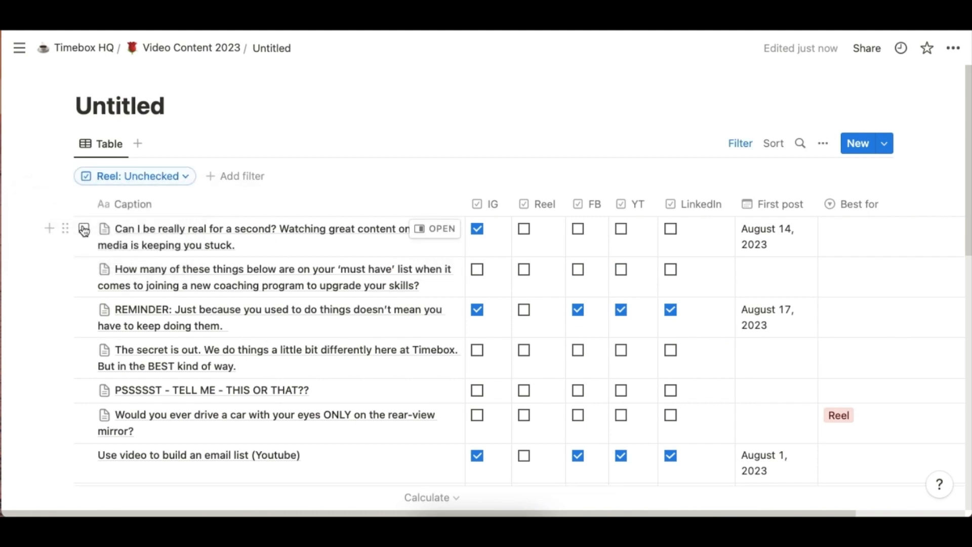
Look through the filtered table to see which content ideas have not been made into a Reel and their best formats.
{"action": "scroll", "coordinate": [553, 329], "scroll_direction": "down", "scroll_amount": 10}
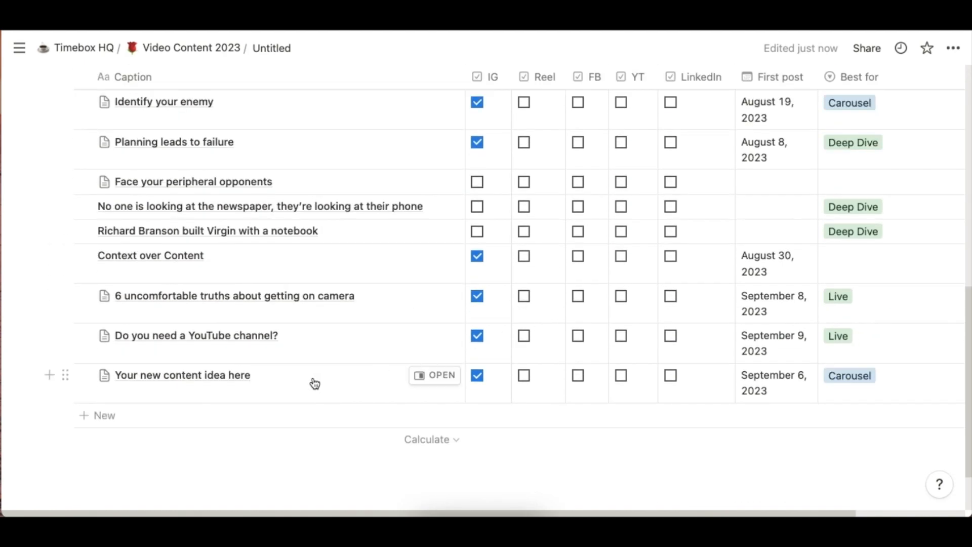
{"action": "scroll", "coordinate": [304, 354], "scroll_direction": "up", "scroll_amount": 10}
{"action": "scroll", "coordinate": [292, 291], "scroll_direction": "up", "scroll_amount": 1}
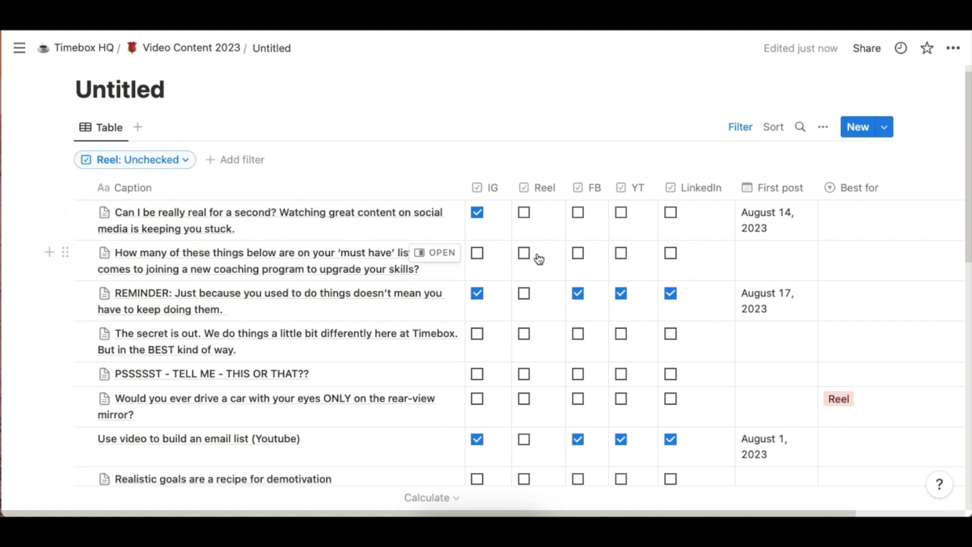
{"action": "scroll", "coordinate": [532, 340], "scroll_direction": "down", "scroll_amount": 1}
{"action": "scroll", "coordinate": [532, 340], "scroll_direction": "down", "scroll_amount": 3}
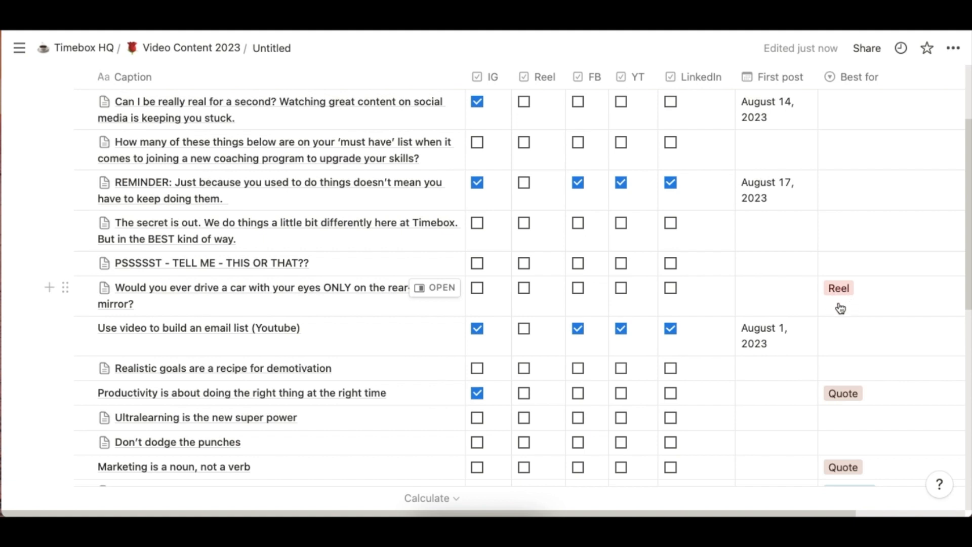
{"action": "scroll", "coordinate": [843, 349], "scroll_direction": "down", "scroll_amount": 4}
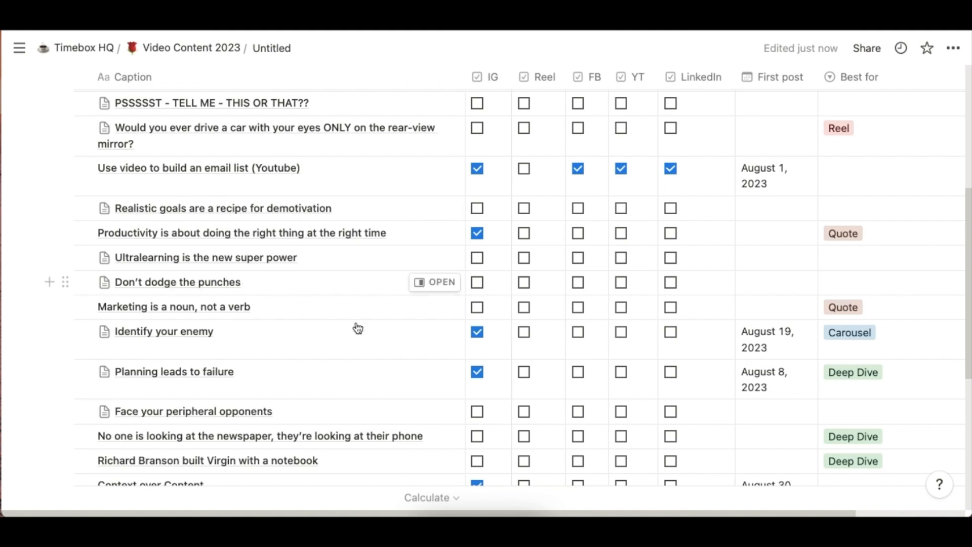
{"action": "scroll", "coordinate": [524, 281], "scroll_direction": "up", "scroll_amount": 5}
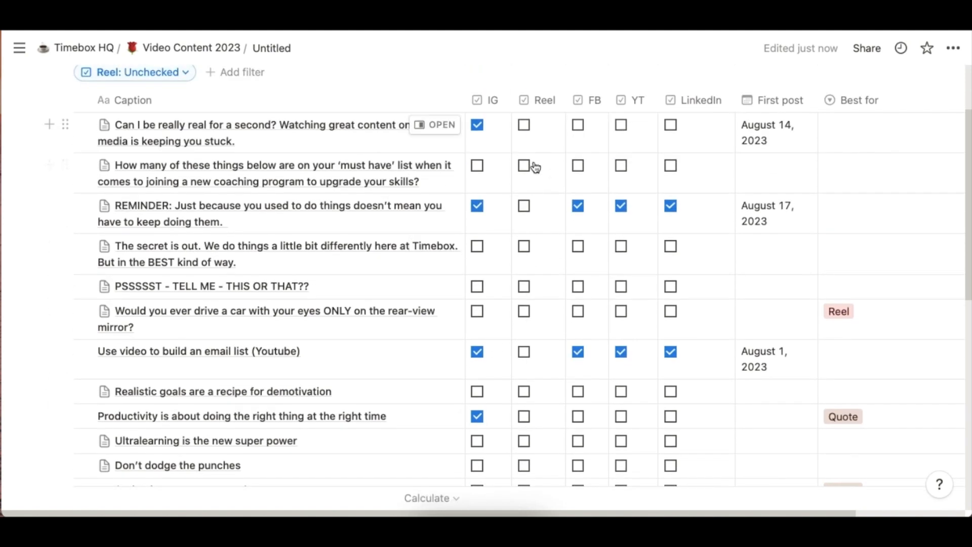
{"action": "scroll", "coordinate": [536, 213], "scroll_direction": "up", "scroll_amount": 3}
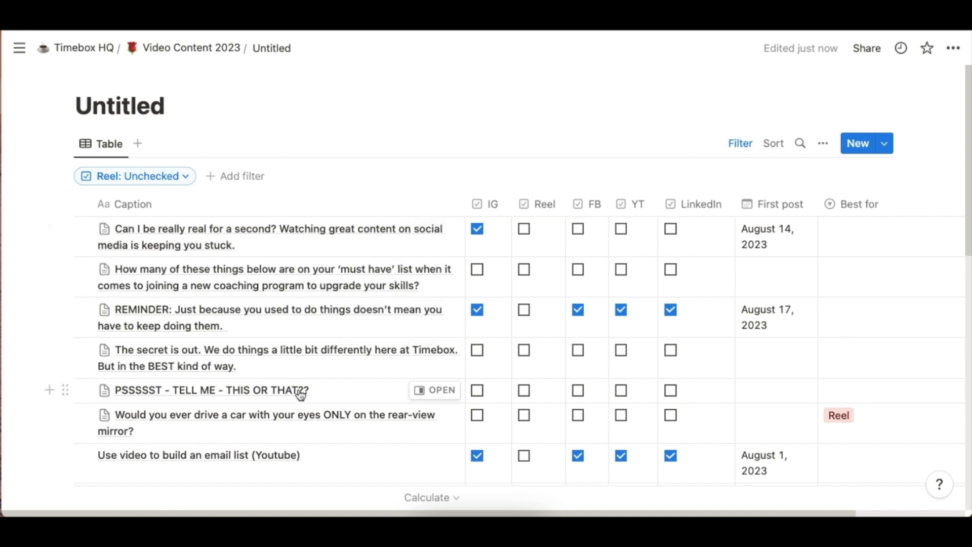
Open the entry "Can I be really real for a second?", read through its caption text and properties, and close it.
{"action": "left_click", "coordinate": [444, 231]}
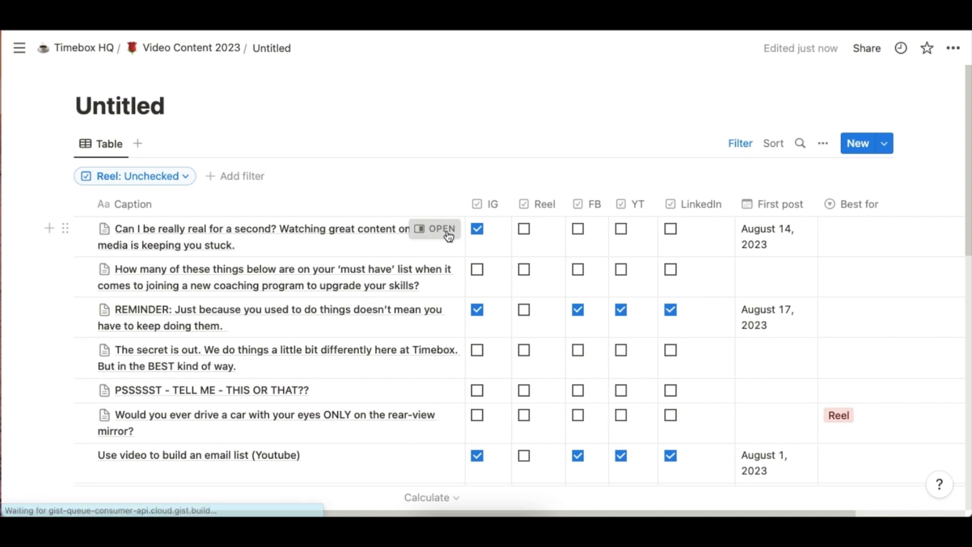
{"action": "scroll", "coordinate": [785, 420], "scroll_direction": "down", "scroll_amount": 15}
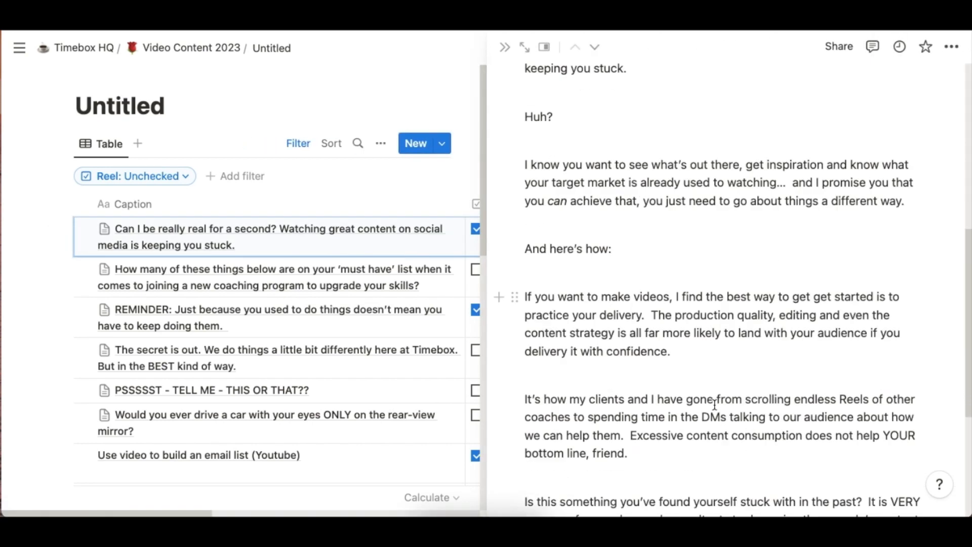
{"action": "scroll", "coordinate": [714, 404], "scroll_direction": "up", "scroll_amount": 15}
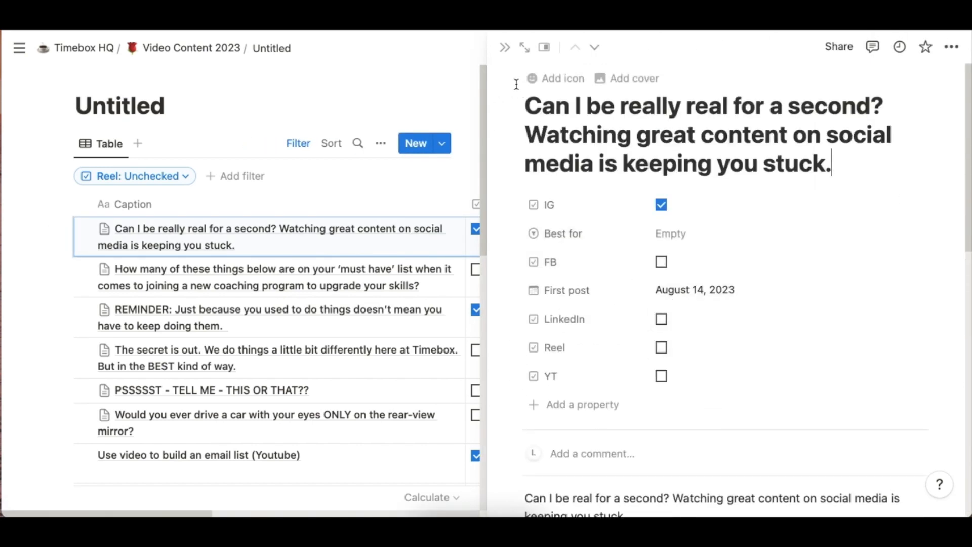
{"action": "left_click", "coordinate": [504, 47]}
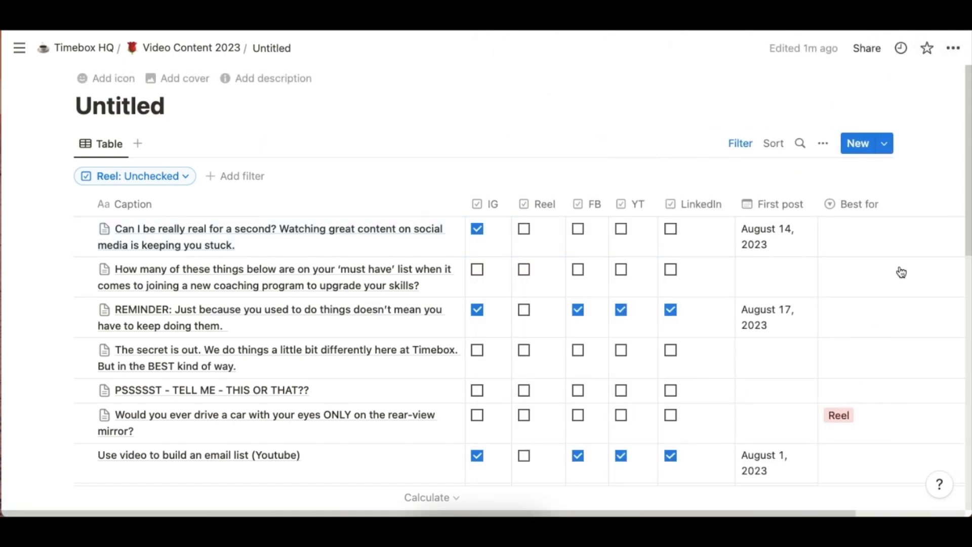
Check the database page's further options and review the remaining entries' platforms, First post dates and Best for tags.
{"action": "scroll", "coordinate": [718, 319], "scroll_direction": "down", "scroll_amount": 5}
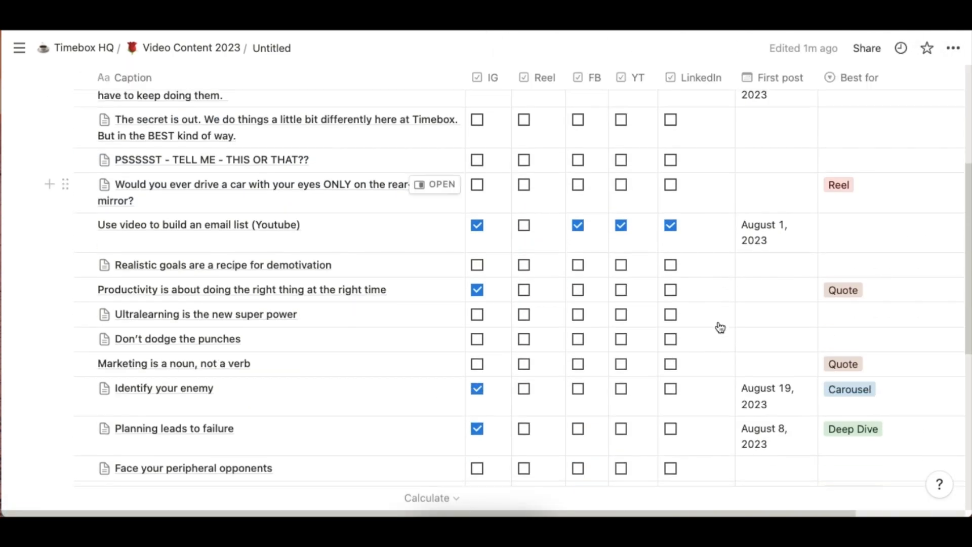
{"action": "scroll", "coordinate": [721, 328], "scroll_direction": "up", "scroll_amount": 5}
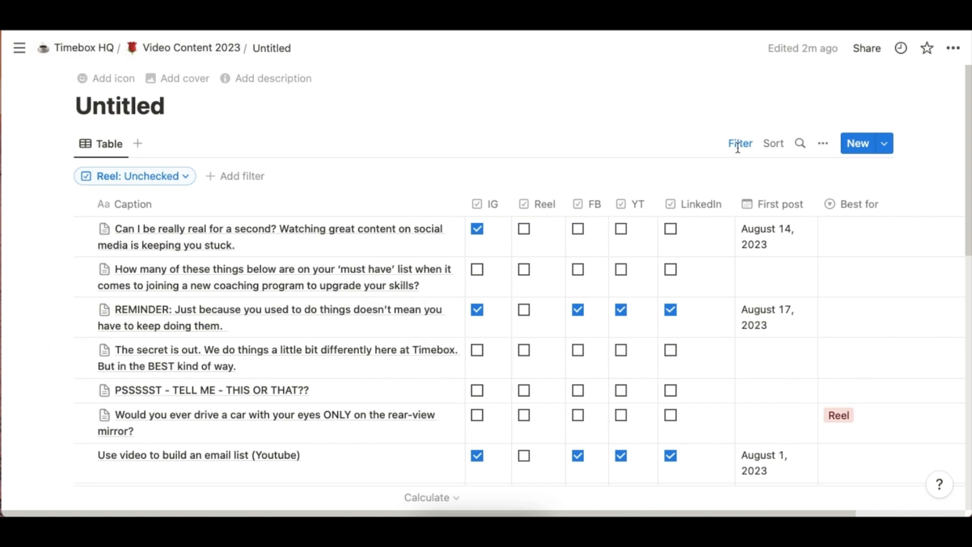
{"action": "left_click", "coordinate": [953, 48]}
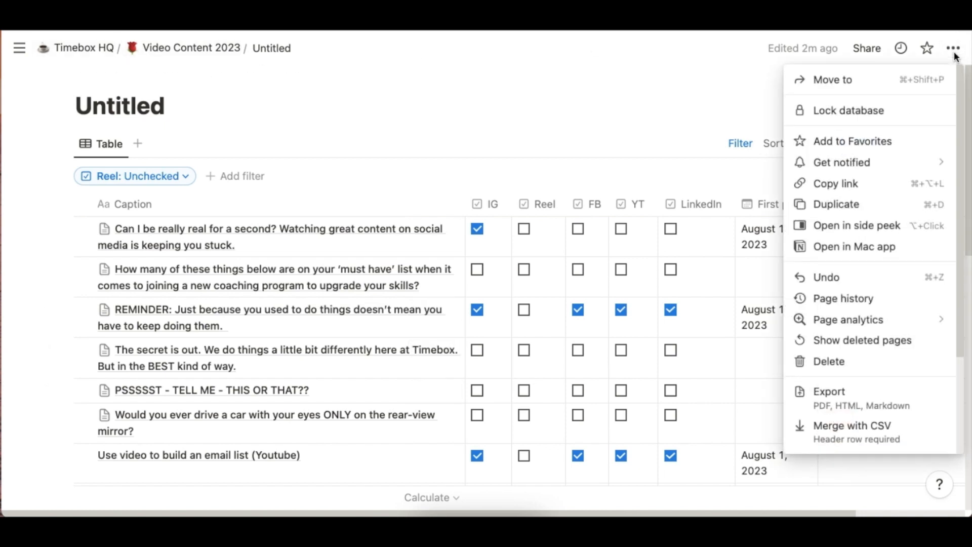
{"action": "left_click", "coordinate": [643, 67]}
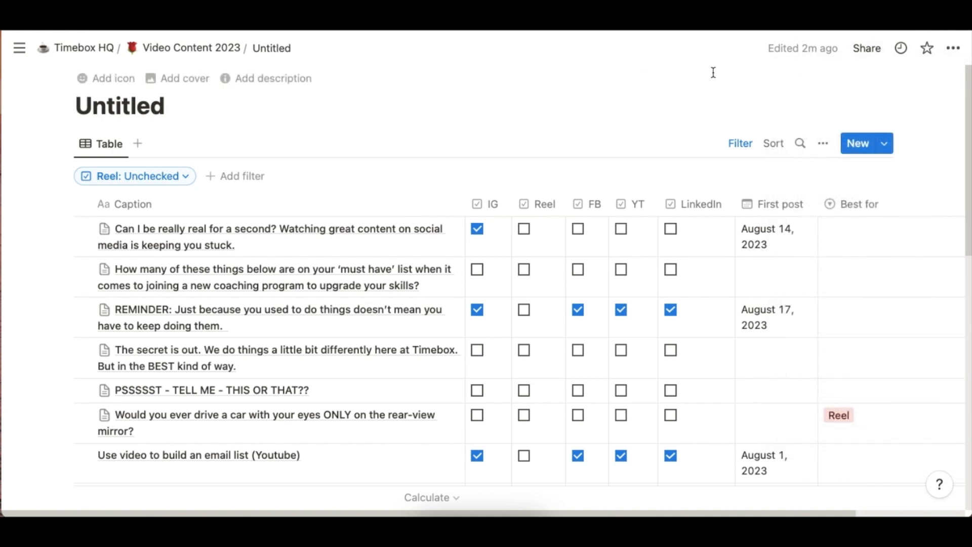
{"action": "scroll", "coordinate": [577, 386], "scroll_direction": "down", "scroll_amount": 10}
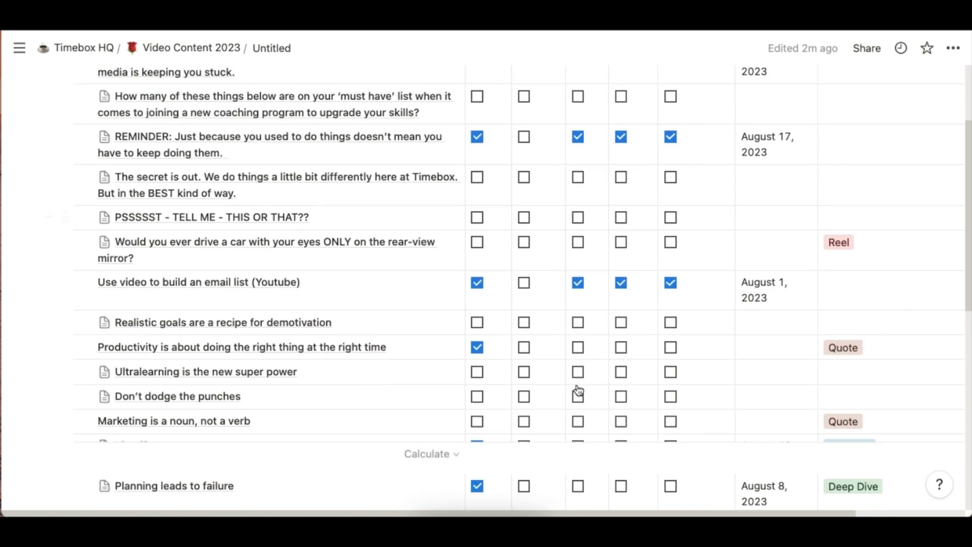
{"action": "scroll", "coordinate": [579, 390], "scroll_direction": "down", "scroll_amount": 2}
{"action": "scroll", "coordinate": [579, 391], "scroll_direction": "up", "scroll_amount": 15}
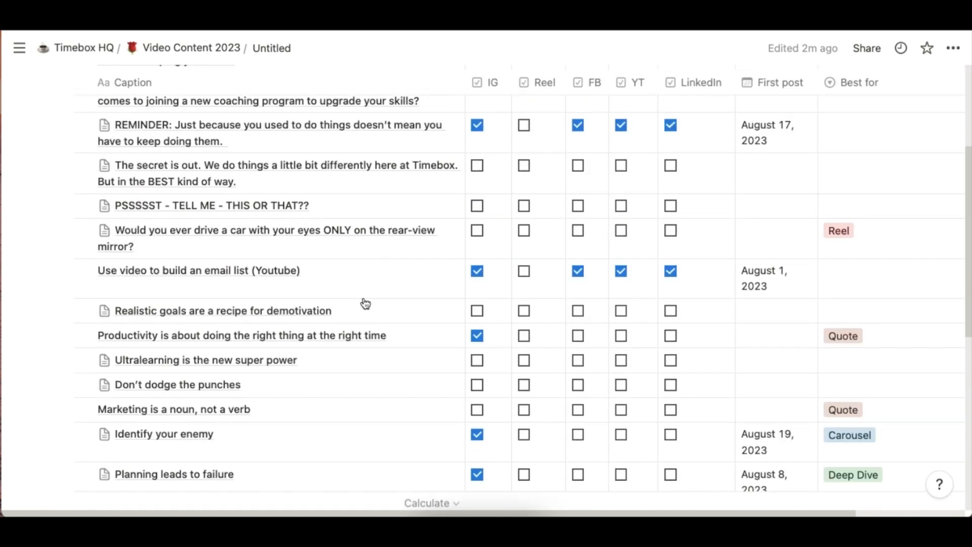
{"action": "scroll", "coordinate": [314, 196], "scroll_direction": "up", "scroll_amount": 1}
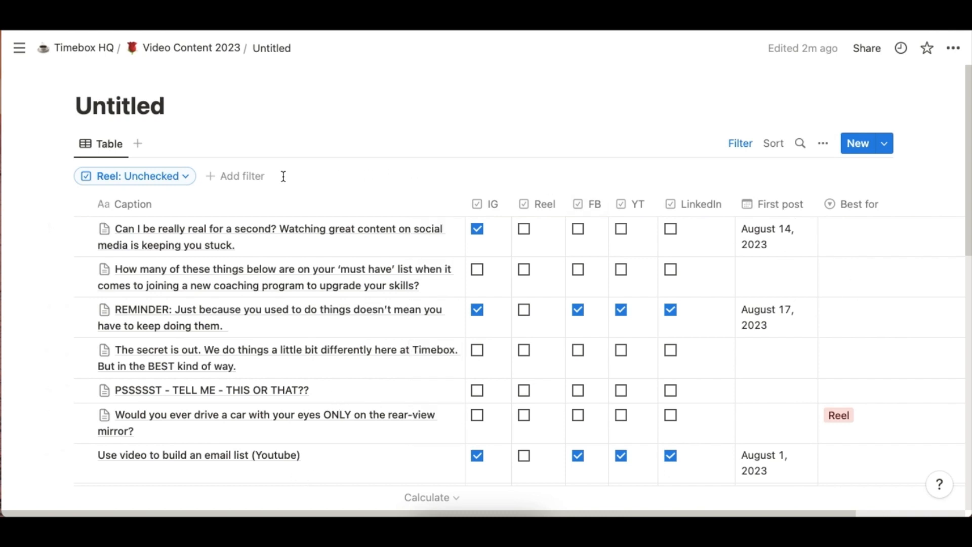
{"action": "scroll", "coordinate": [859, 408], "scroll_direction": "down", "scroll_amount": 10}
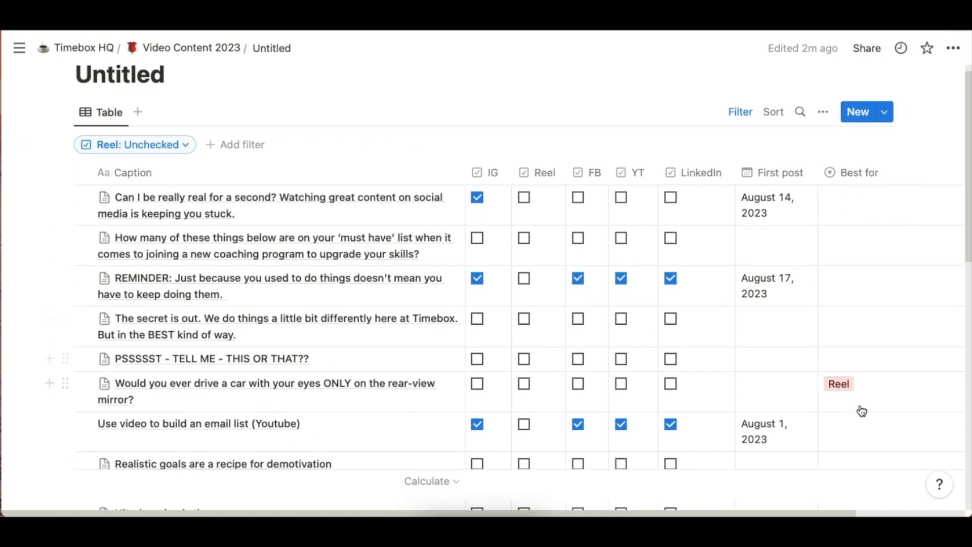
{"action": "scroll", "coordinate": [865, 413], "scroll_direction": "up", "scroll_amount": 10}
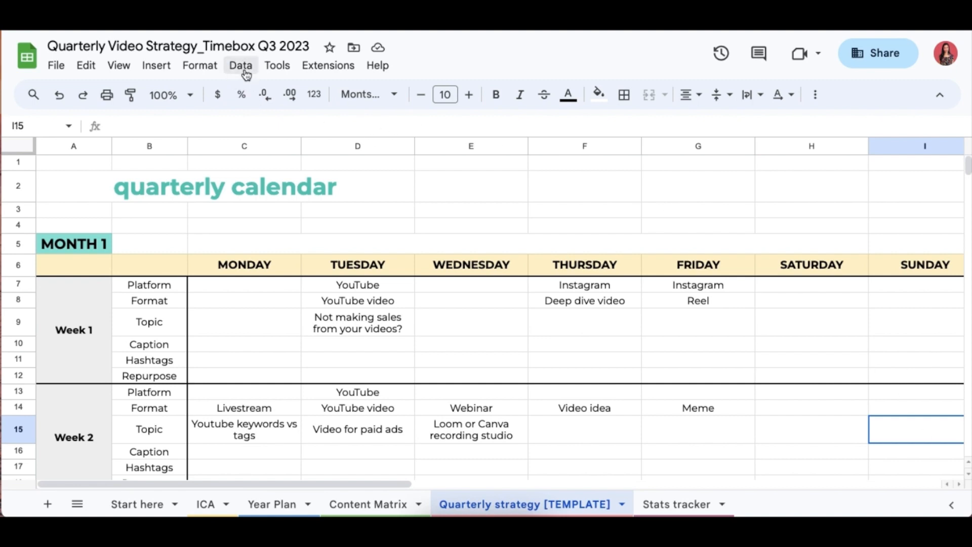
Switch to the Quarterly Video Strategy spreadsheet in Google Sheets and check which filter options it offers.
{"action": "left_click", "coordinate": [279, 71]}
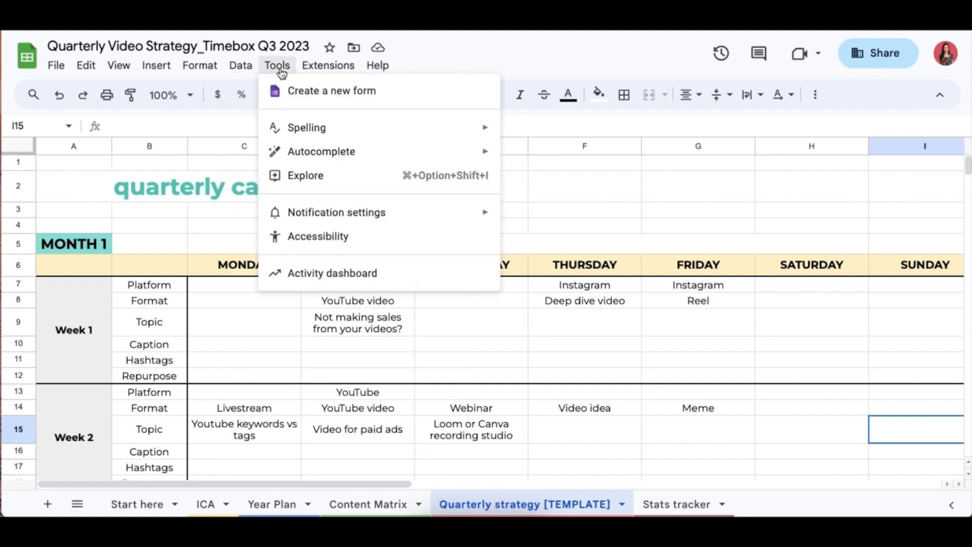
{"action": "left_click", "coordinate": [280, 71]}
{"action": "left_click", "coordinate": [252, 72]}
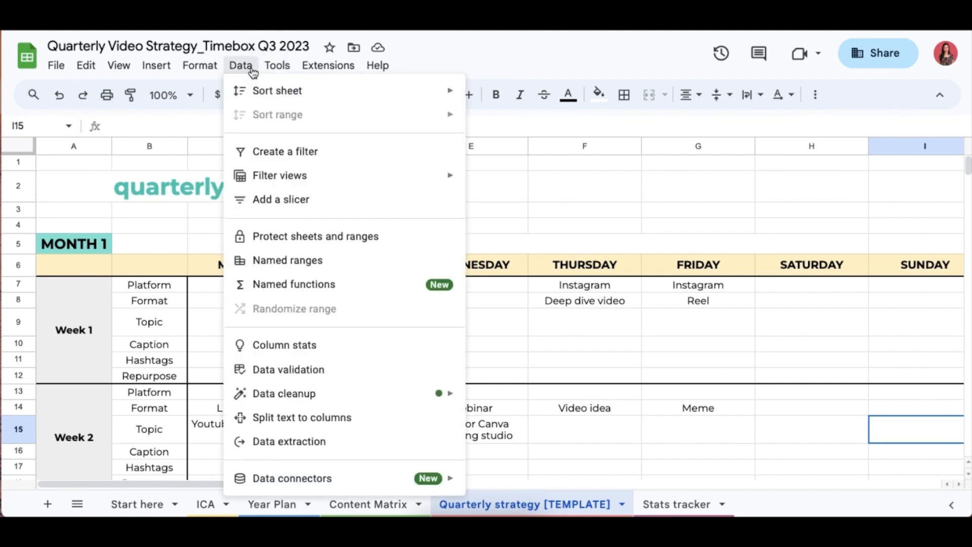
{"action": "mouse_move", "coordinate": [286, 175]}
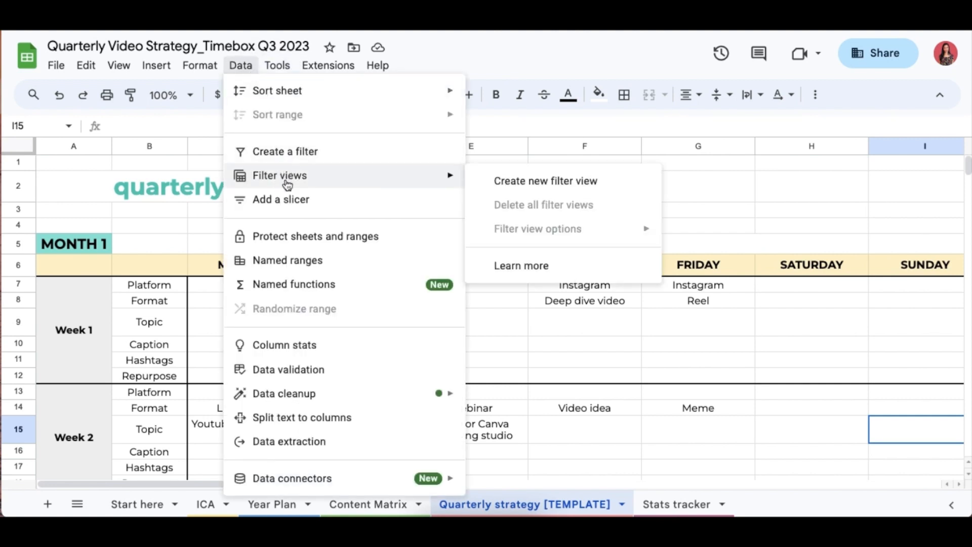
{"action": "left_click", "coordinate": [820, 214]}
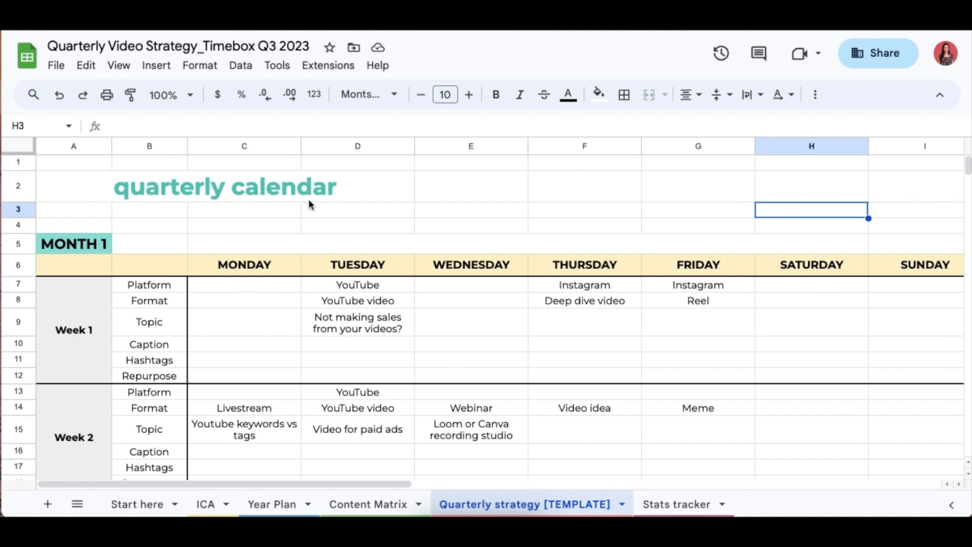
Look through the quarterly calendar's months and weeks, examining the platform, format, topic, caption, hashtags and repurpose rows.
{"action": "scroll", "coordinate": [152, 266], "scroll_direction": "down", "scroll_amount": 5}
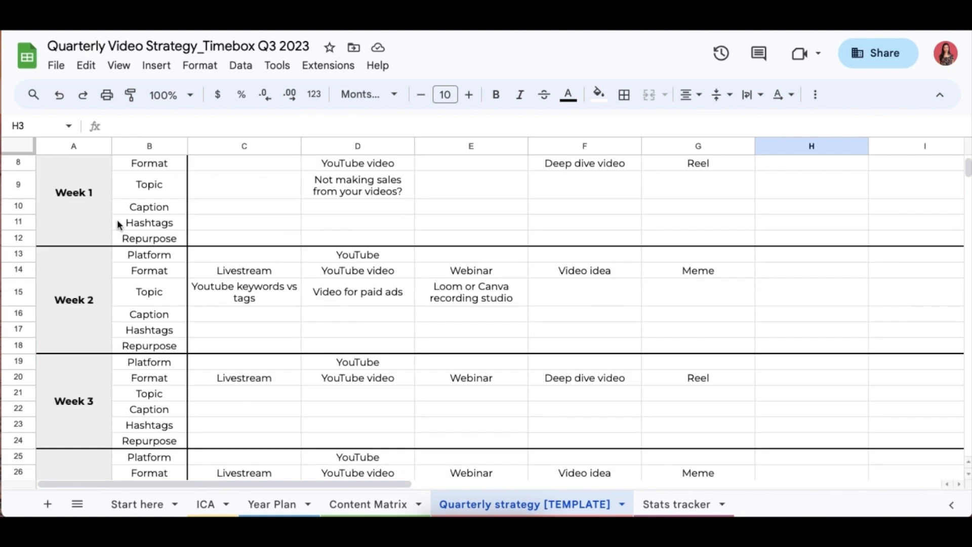
{"action": "scroll", "coordinate": [107, 230], "scroll_direction": "up", "scroll_amount": 3}
{"action": "scroll", "coordinate": [110, 247], "scroll_direction": "down", "scroll_amount": 8}
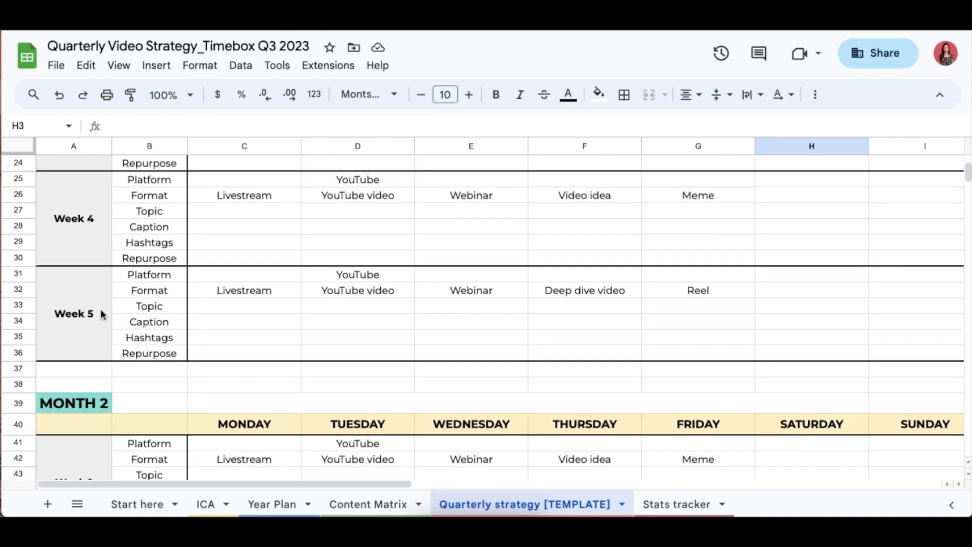
{"action": "scroll", "coordinate": [102, 308], "scroll_direction": "up", "scroll_amount": 8}
{"action": "scroll", "coordinate": [164, 295], "scroll_direction": "down", "scroll_amount": 14}
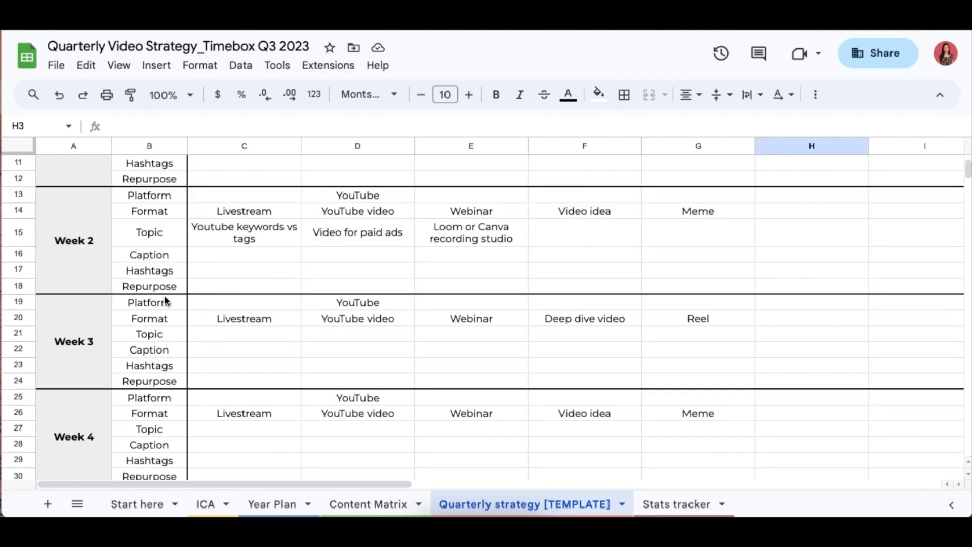
{"action": "scroll", "coordinate": [130, 242], "scroll_direction": "up", "scroll_amount": 2}
{"action": "scroll", "coordinate": [105, 311], "scroll_direction": "down", "scroll_amount": 9}
{"action": "scroll", "coordinate": [105, 310], "scroll_direction": "down", "scroll_amount": 10}
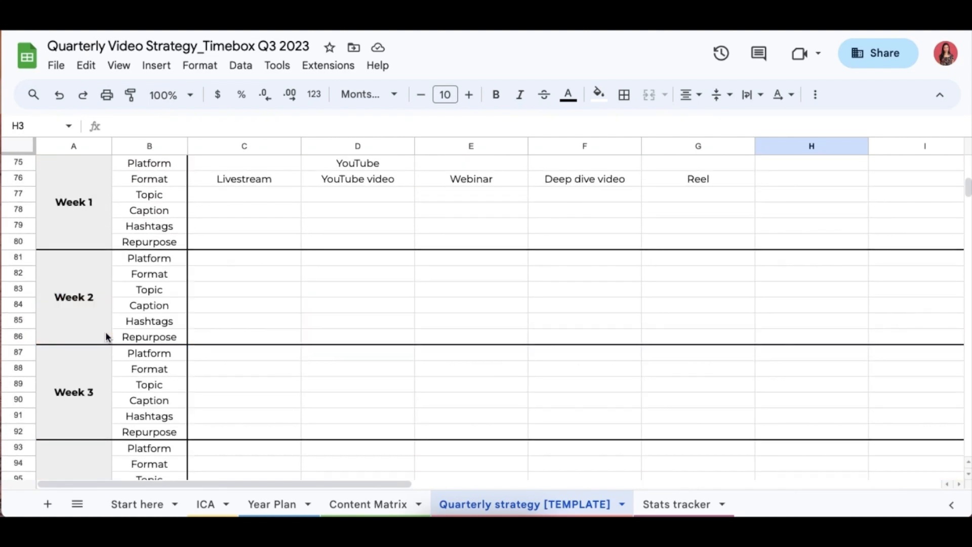
{"action": "scroll", "coordinate": [106, 331], "scroll_direction": "up", "scroll_amount": 20}
{"action": "scroll", "coordinate": [119, 329], "scroll_direction": "up", "scroll_amount": 10}
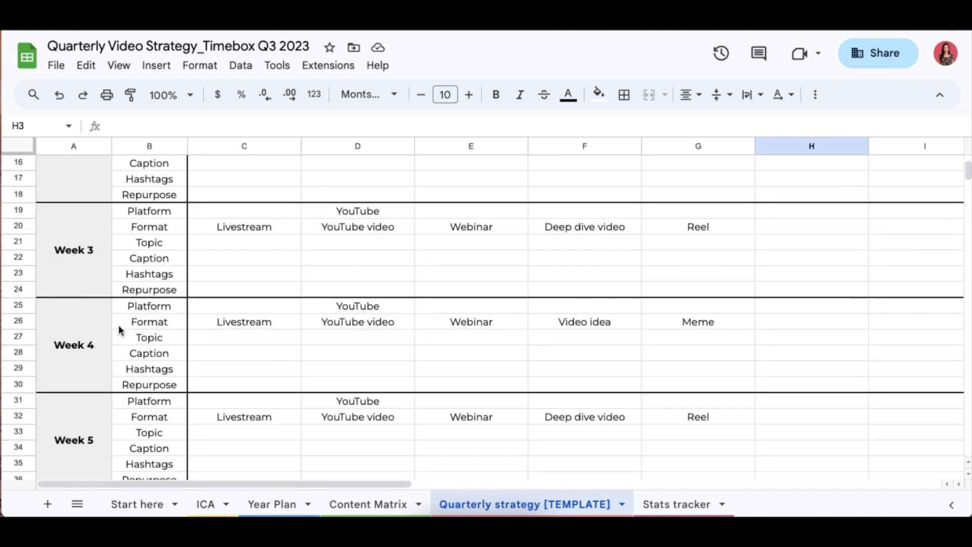
{"action": "scroll", "coordinate": [119, 329], "scroll_direction": "down", "scroll_amount": 2}
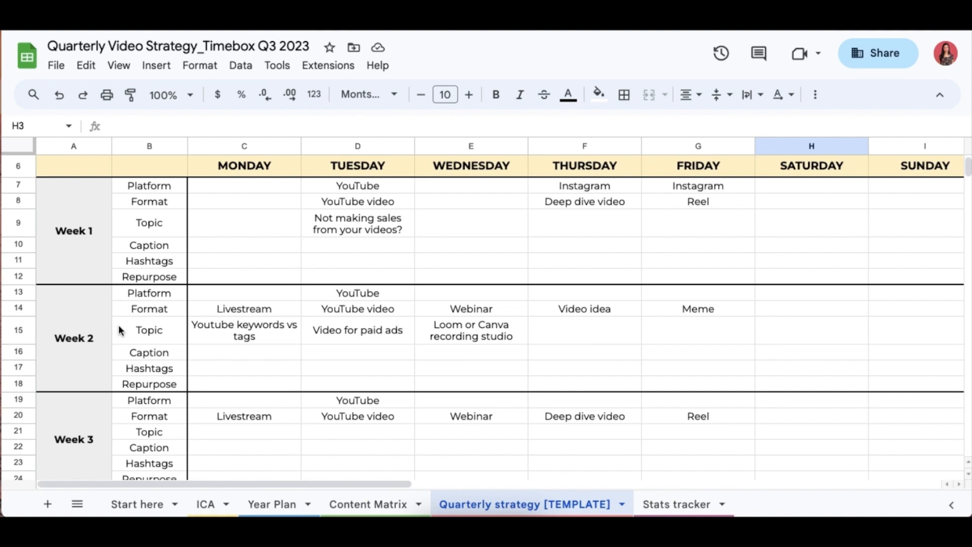
{"action": "scroll", "coordinate": [296, 286], "scroll_direction": "up", "scroll_amount": 3}
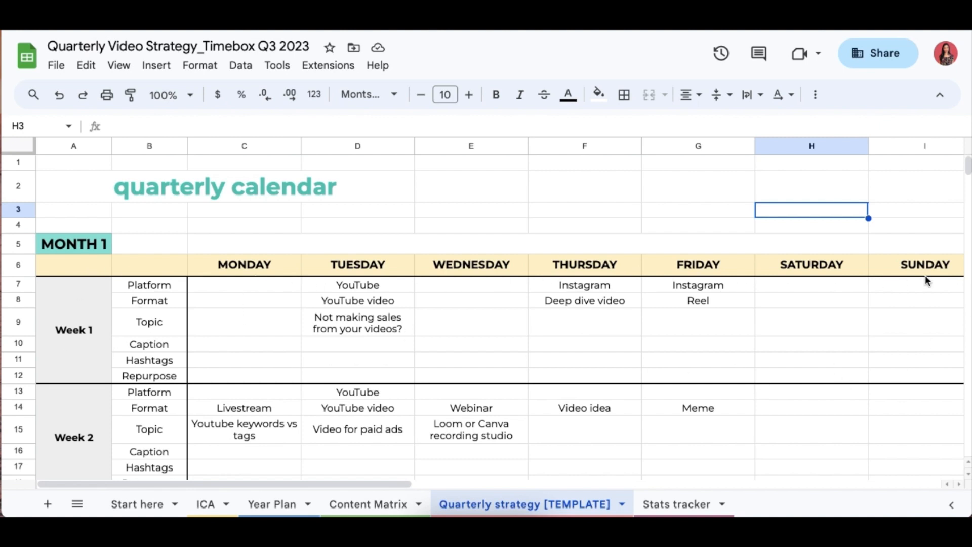
For Monday of Week 1 in Month 1, enter Instagram as the platform and Reel as the format.
{"action": "left_click", "coordinate": [262, 289]}
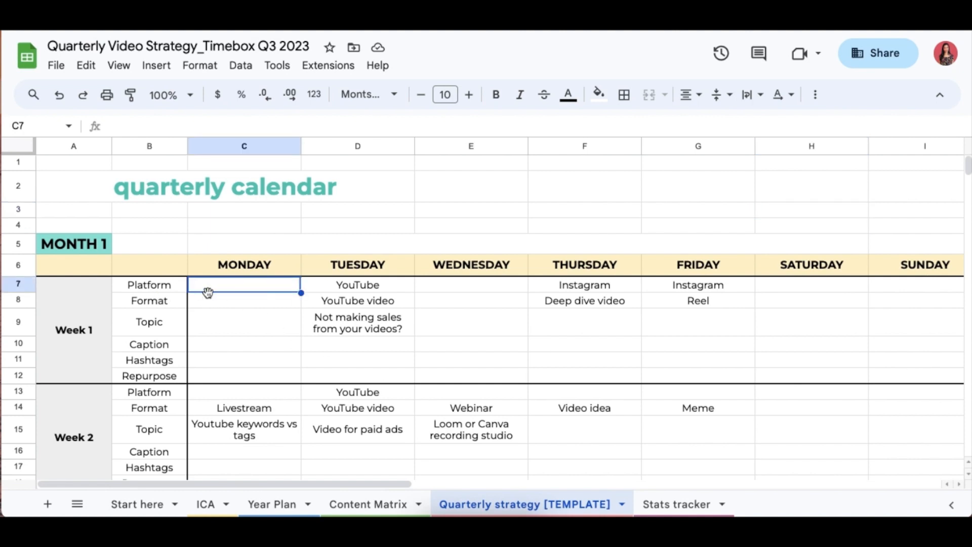
{"action": "type", "text": "Insta"}
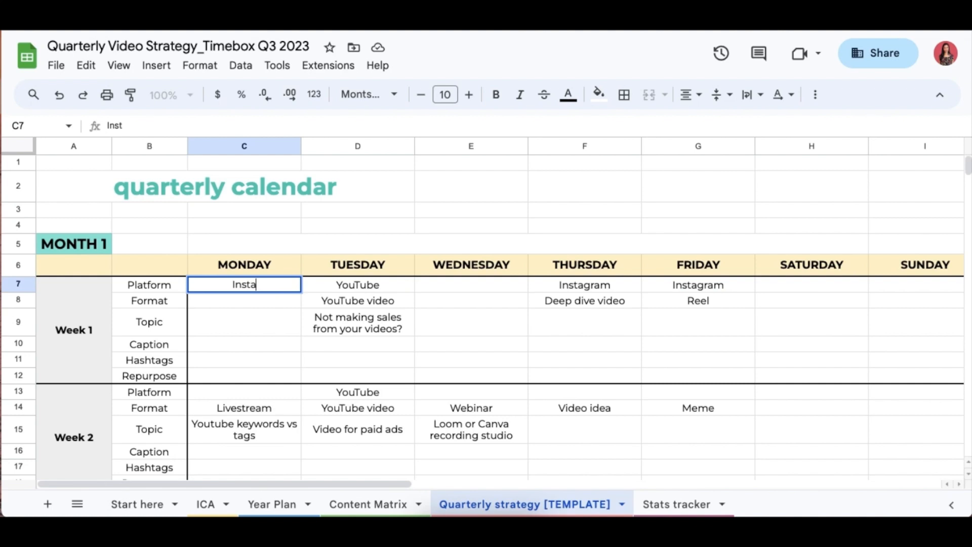
{"action": "type", "text": "gram"}
{"action": "key", "text": "Return"}
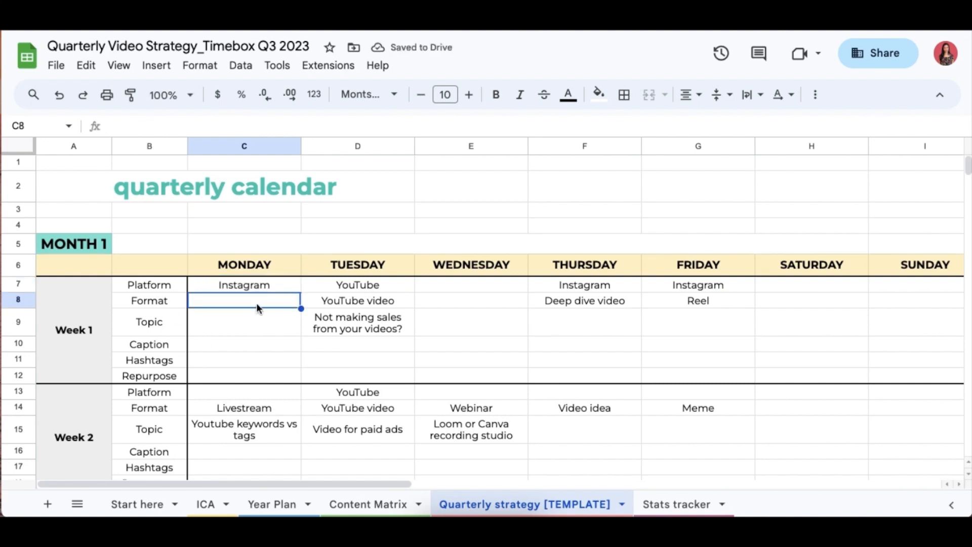
{"action": "type", "text": "Reel"}
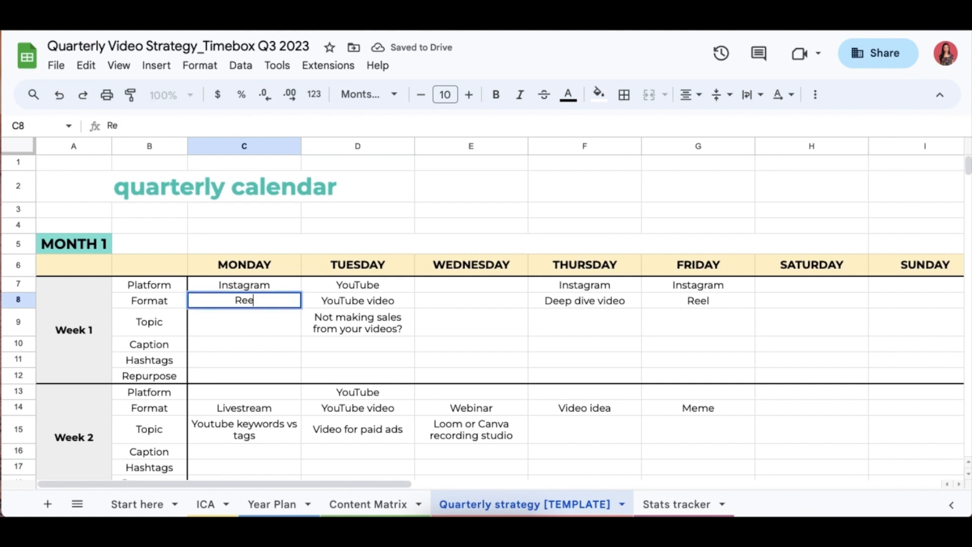
{"action": "left_click", "coordinate": [250, 332]}
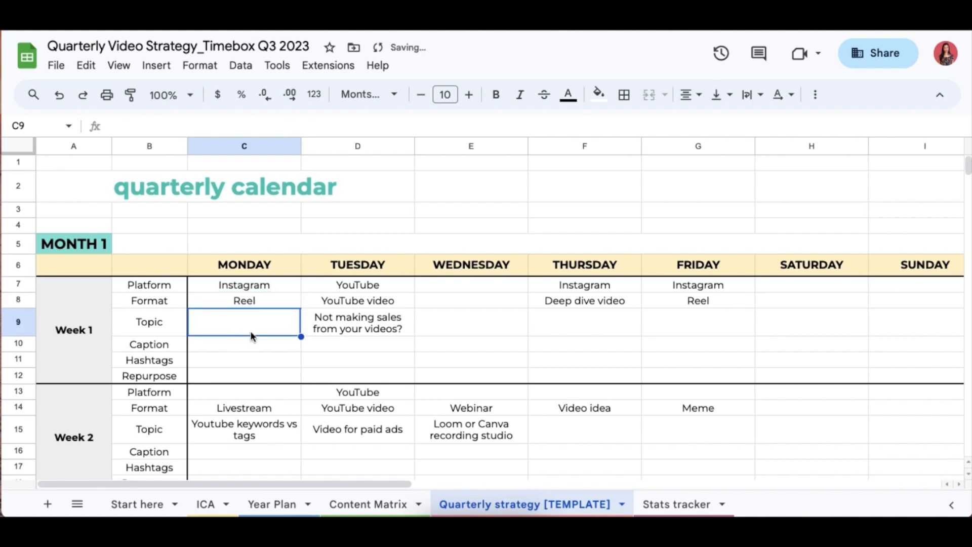
Enter Topic as Monday's topic in Week 1 of Month 1 and set the text wrapping of the caption cell beneath it.
{"action": "type", "text": "Topic"}
{"action": "key", "text": "Return"}
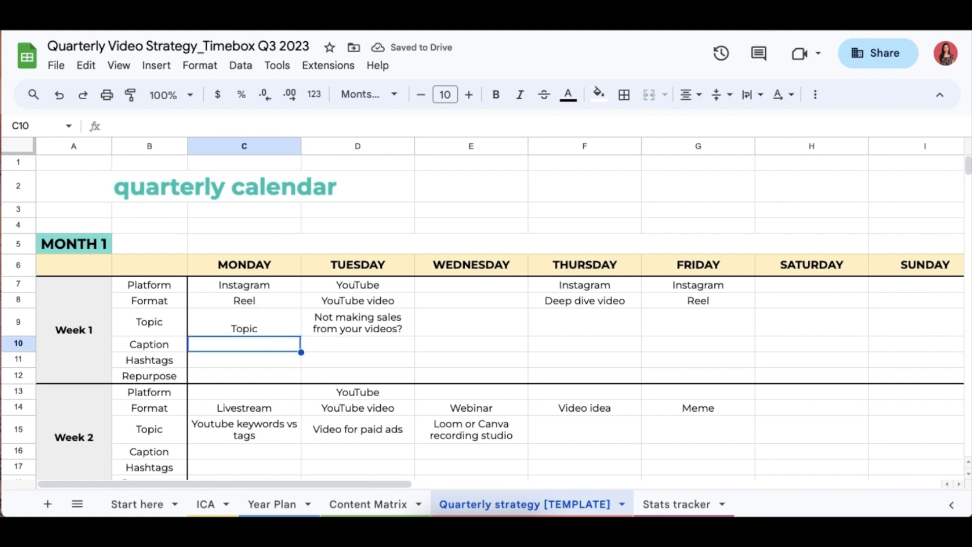
{"action": "left_click", "coordinate": [239, 370]}
{"action": "left_click", "coordinate": [253, 347]}
{"action": "left_click", "coordinate": [200, 66]}
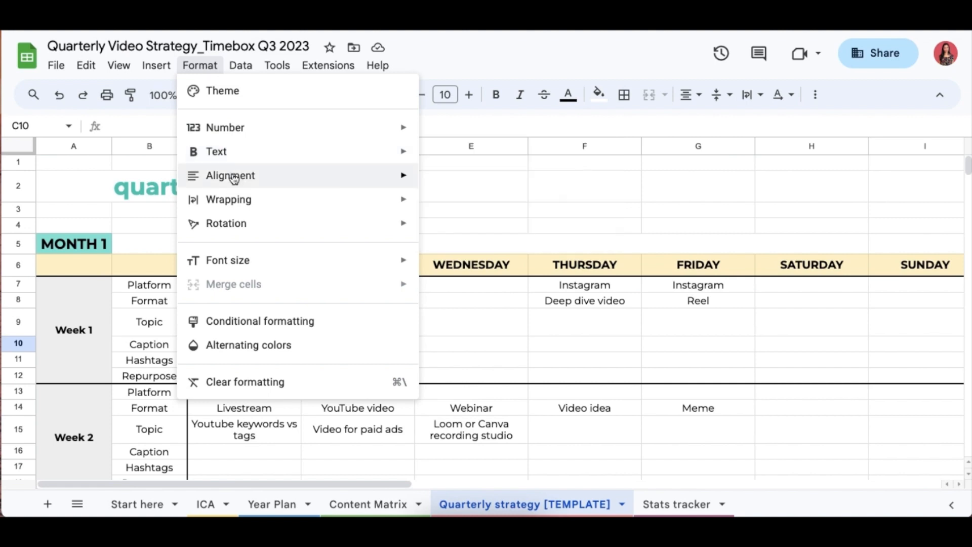
{"action": "mouse_move", "coordinate": [231, 196]}
{"action": "left_click", "coordinate": [454, 233]}
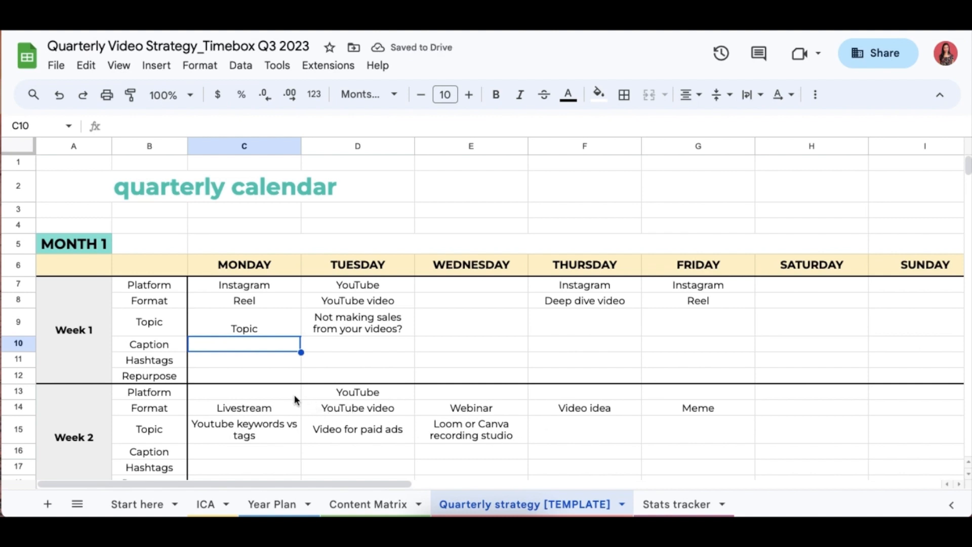
For Monday of Week 1 in Month 1, enter TikTok in the Repurpose row.
{"action": "left_click", "coordinate": [259, 364]}
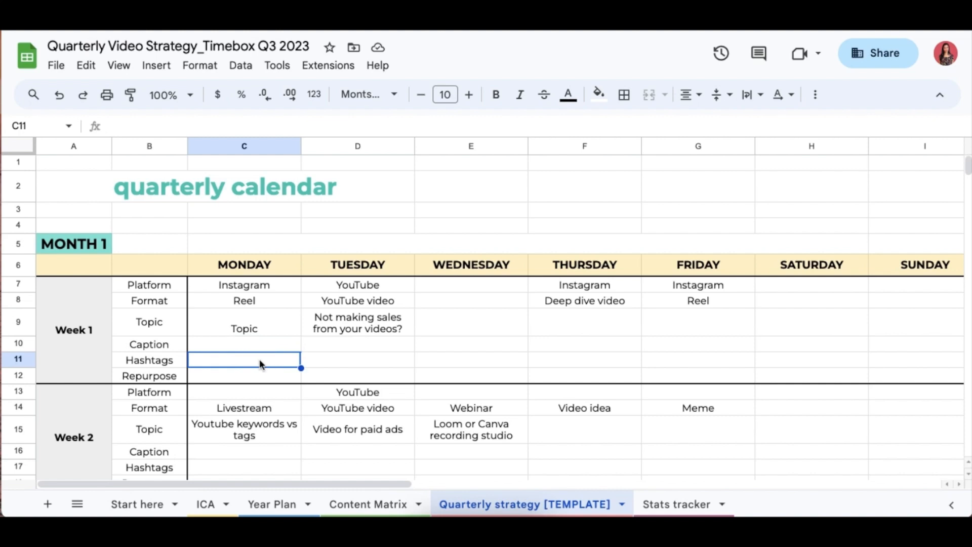
{"action": "left_click", "coordinate": [253, 378]}
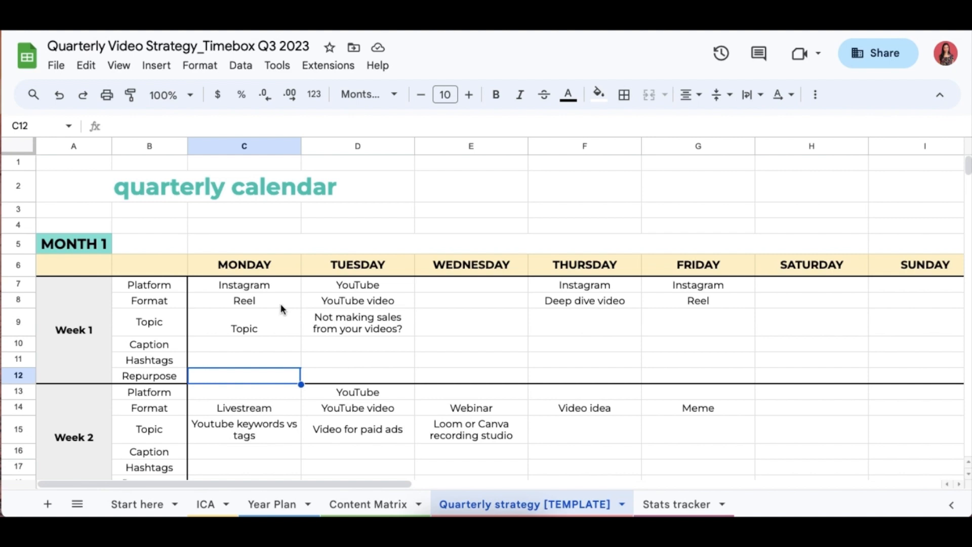
{"action": "type", "text": "T"}
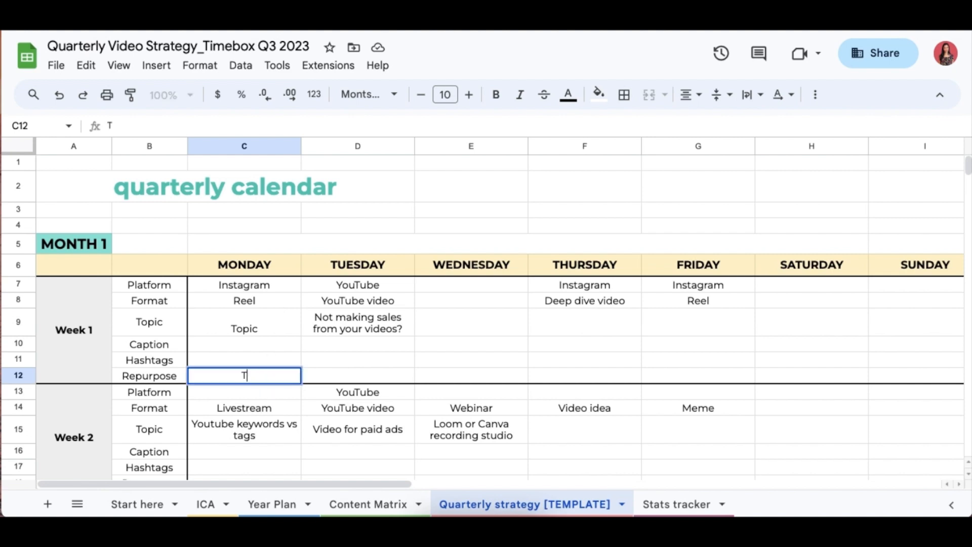
{"action": "type", "text": "ikTok"}
{"action": "left_click", "coordinate": [283, 406]}
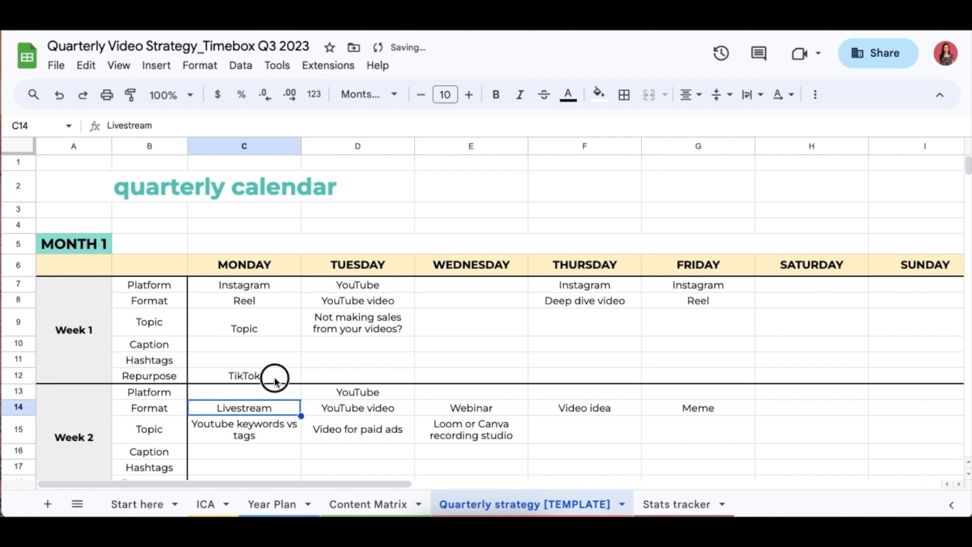
{"action": "left_click", "coordinate": [275, 379]}
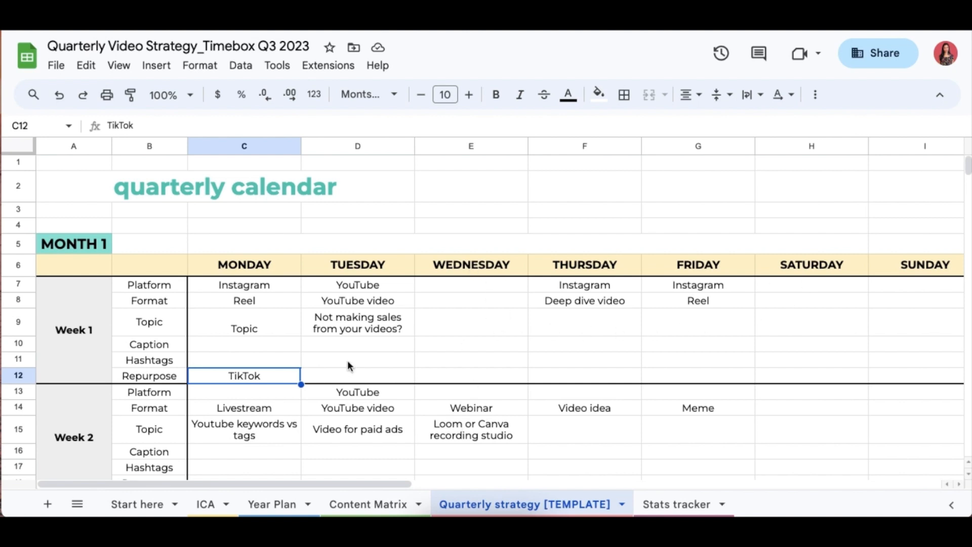
Go through the Topic row of Week 1 in Month 1 day by day, from Monday to Sunday.
{"action": "left_click", "coordinate": [134, 323]}
{"action": "left_click_drag", "start_coordinate": [227, 326], "coordinate": [919, 328]}
{"action": "left_click", "coordinate": [493, 334]}
{"action": "left_click", "coordinate": [580, 333]}
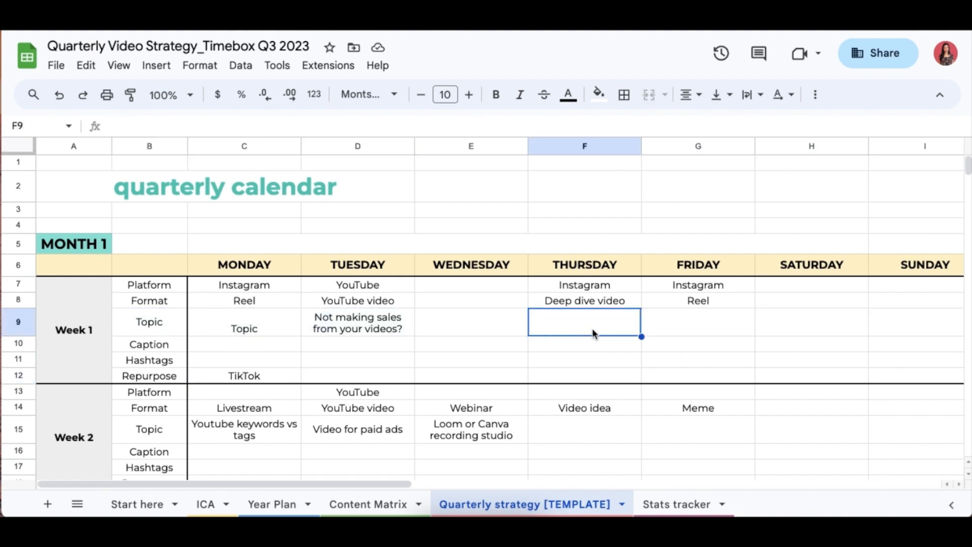
{"action": "left_click", "coordinate": [719, 332]}
{"action": "left_click", "coordinate": [836, 330]}
{"action": "left_click", "coordinate": [911, 328]}
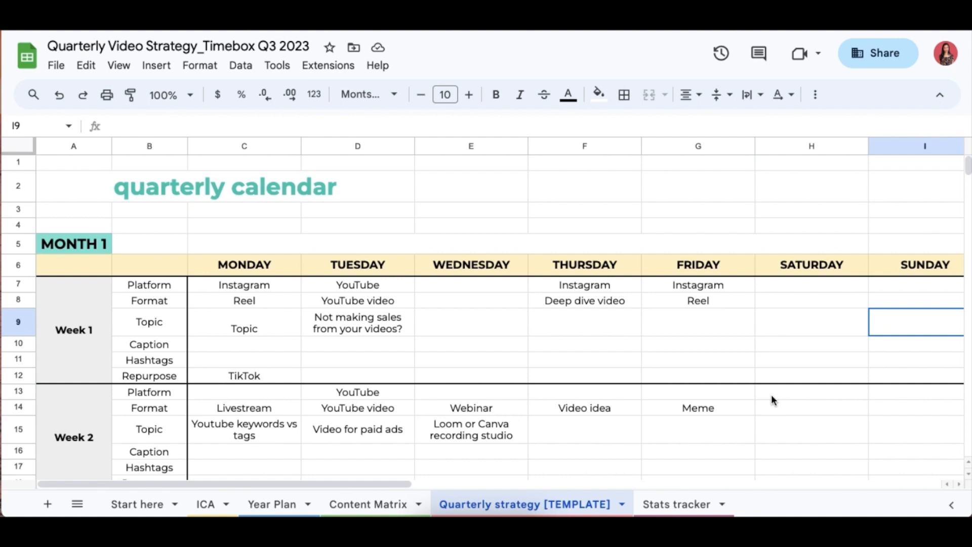
Compare Tuesday's formats across Weeks 1 to 3 of Month 1 and examine the Tuesday and Monday topics in Week 1.
{"action": "scroll", "coordinate": [765, 399], "scroll_direction": "down", "scroll_amount": 1}
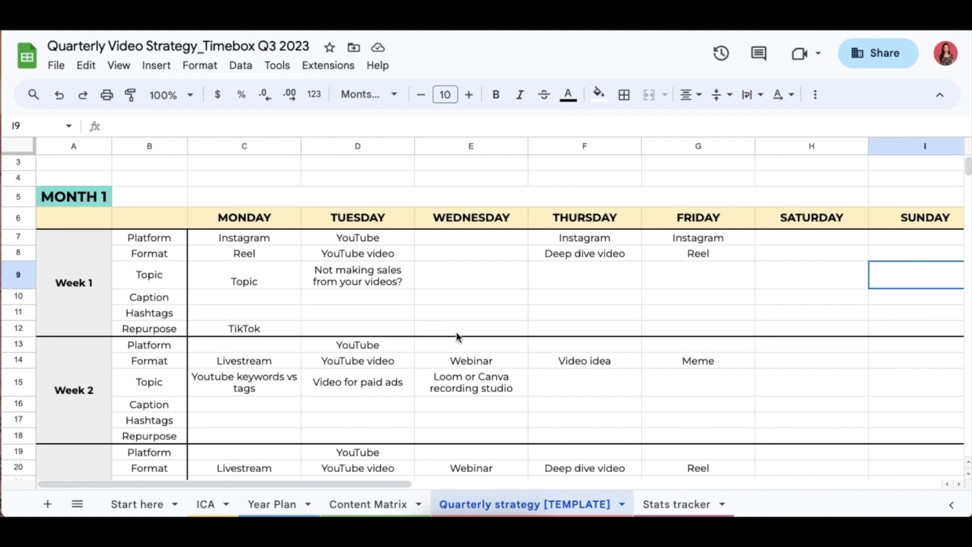
{"action": "left_click", "coordinate": [380, 254]}
{"action": "left_click", "coordinate": [376, 361]}
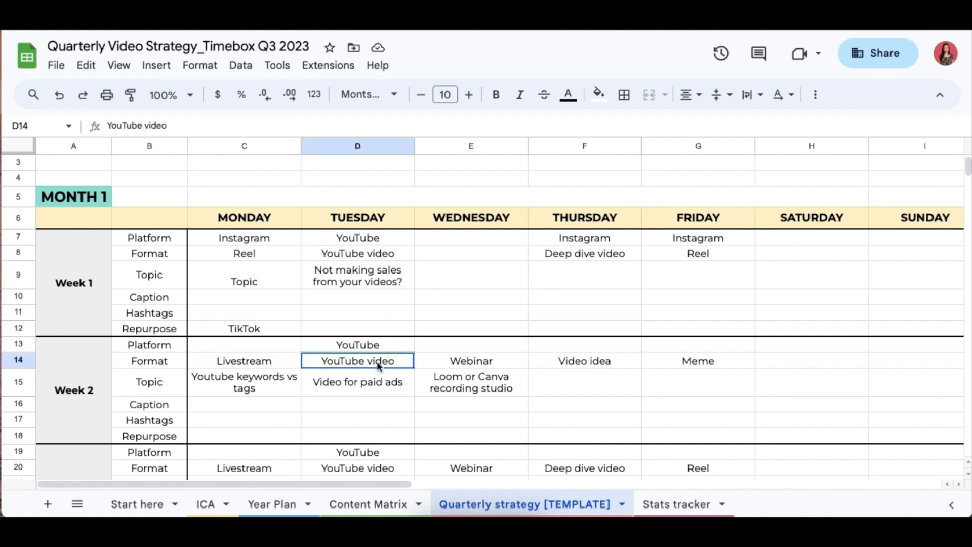
{"action": "left_click", "coordinate": [384, 469]}
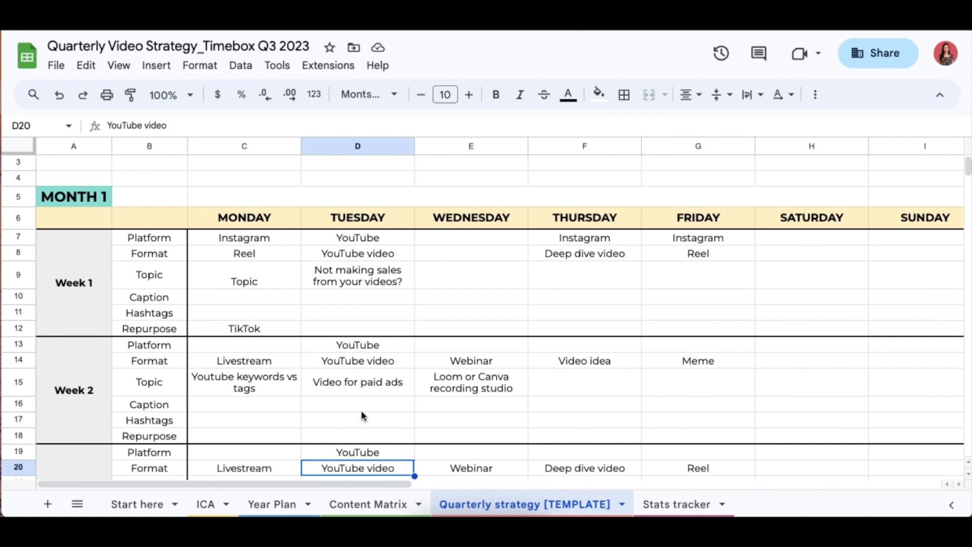
{"action": "scroll", "coordinate": [360, 410], "scroll_direction": "down", "scroll_amount": 1}
{"action": "left_click", "coordinate": [372, 252]}
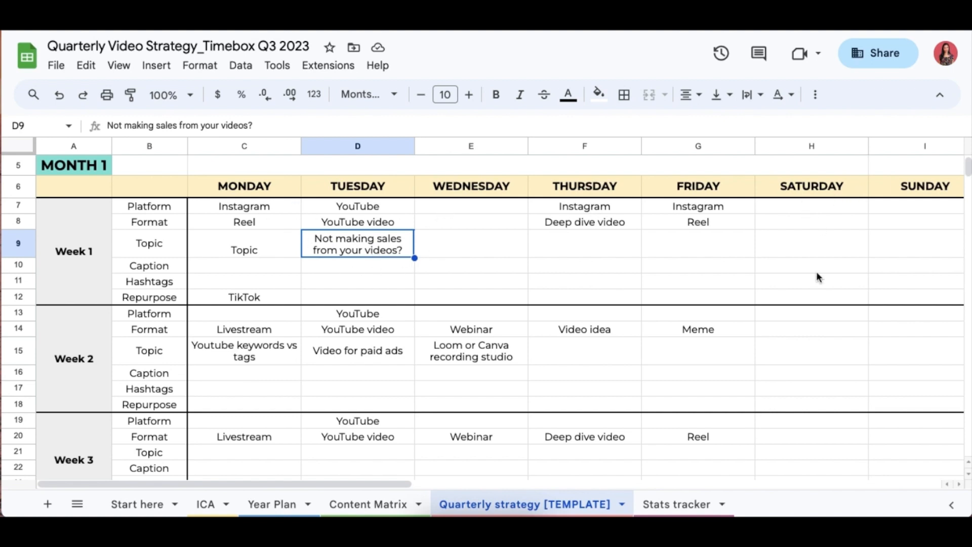
{"action": "left_click", "coordinate": [258, 248]}
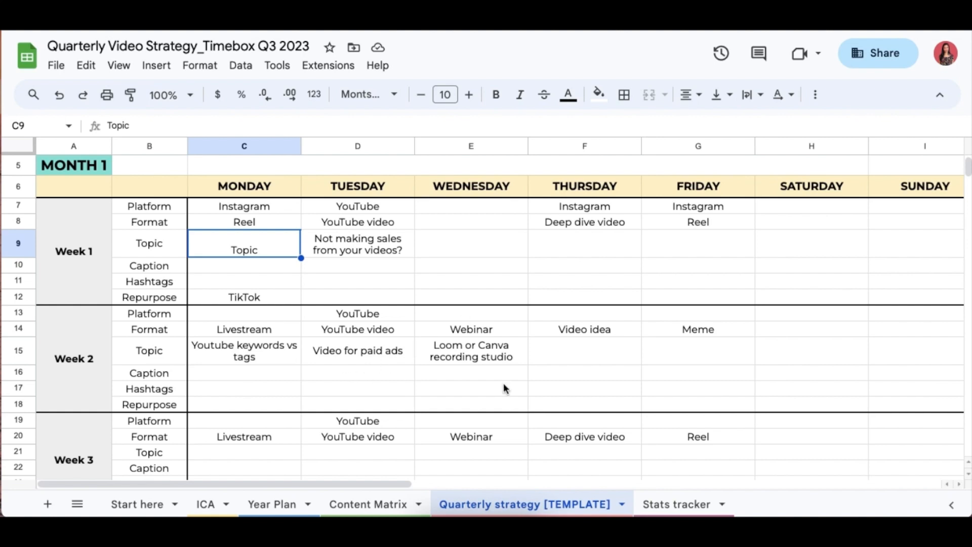
Look over the planned platforms and formats from Week 3 of Month 1 into Month 2, and return to Week 1 of Month 1.
{"action": "scroll", "coordinate": [541, 304], "scroll_direction": "down", "scroll_amount": 6}
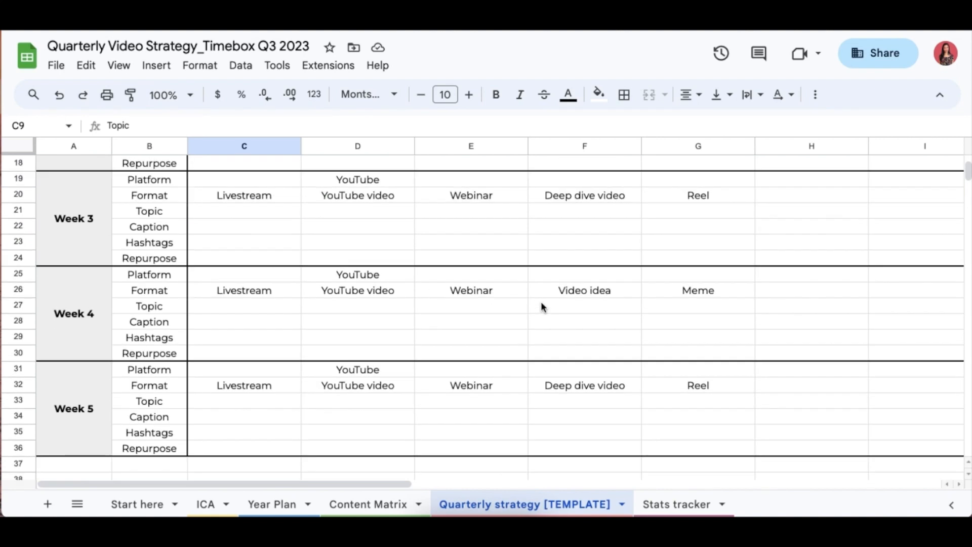
{"action": "scroll", "coordinate": [541, 302], "scroll_direction": "down", "scroll_amount": 3}
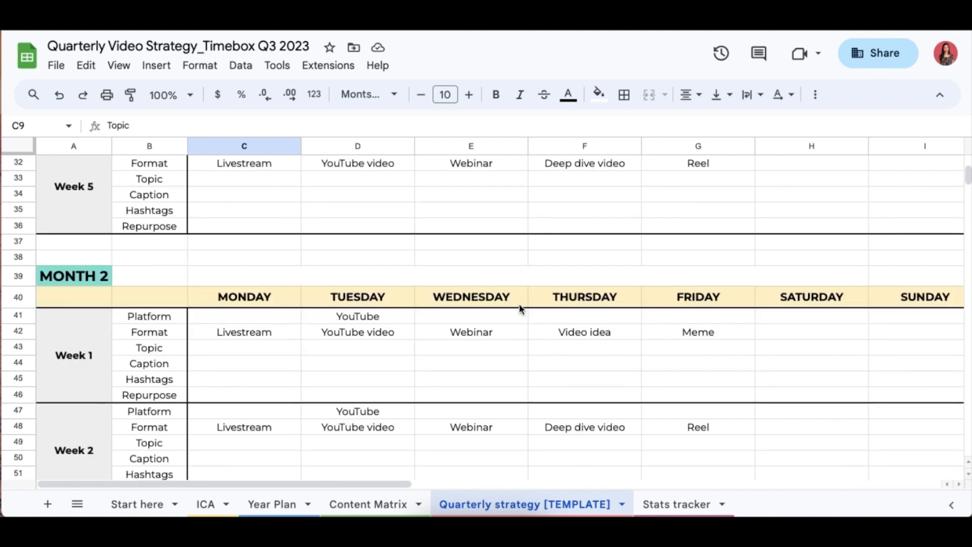
{"action": "scroll", "coordinate": [521, 308], "scroll_direction": "up", "scroll_amount": 4}
{"action": "scroll", "coordinate": [520, 308], "scroll_direction": "up", "scroll_amount": 3}
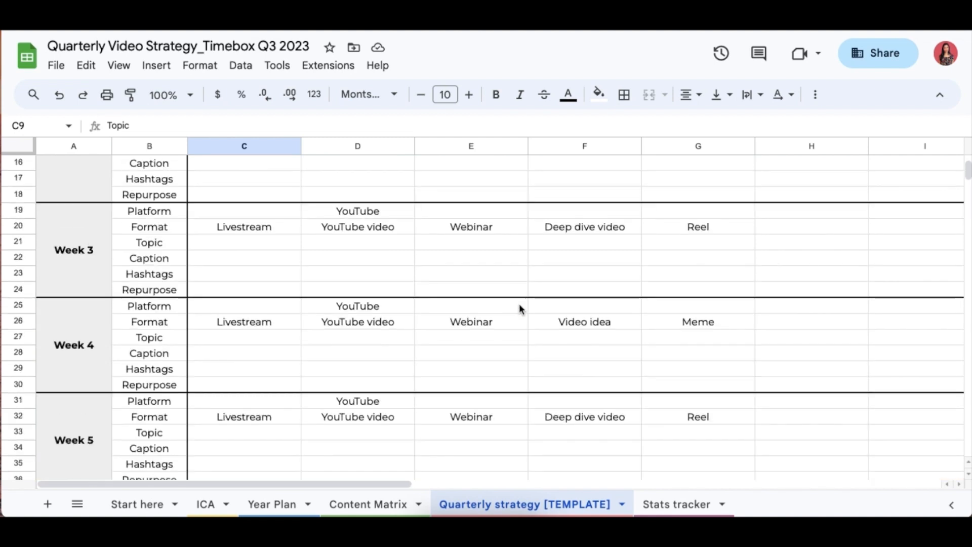
{"action": "scroll", "coordinate": [638, 332], "scroll_direction": "up", "scroll_amount": 1}
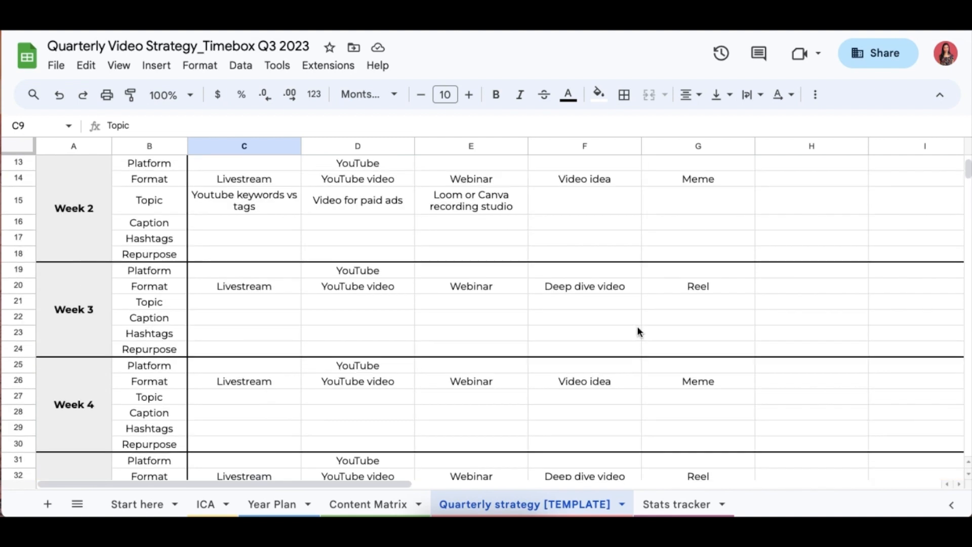
{"action": "scroll", "coordinate": [696, 360], "scroll_direction": "up", "scroll_amount": 2}
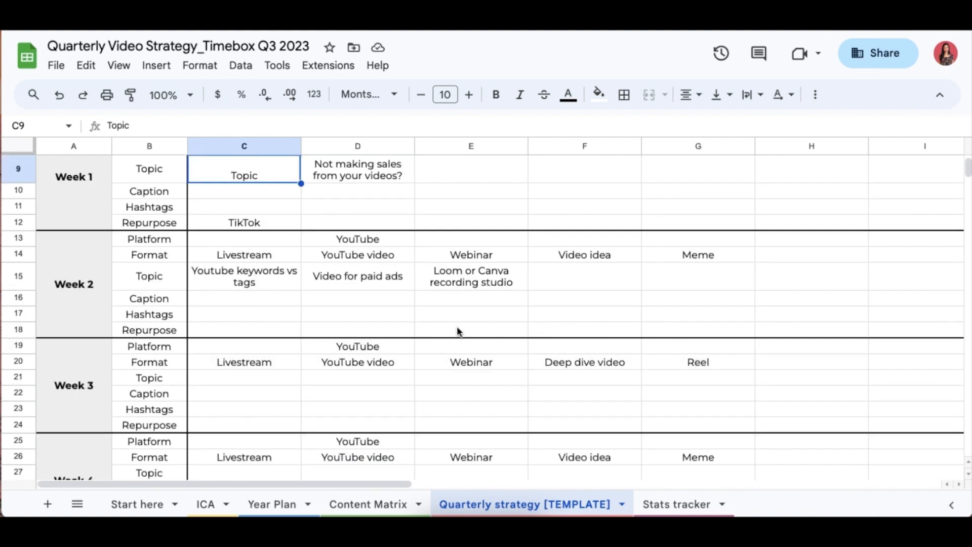
{"action": "scroll", "coordinate": [328, 297], "scroll_direction": "up", "scroll_amount": 2}
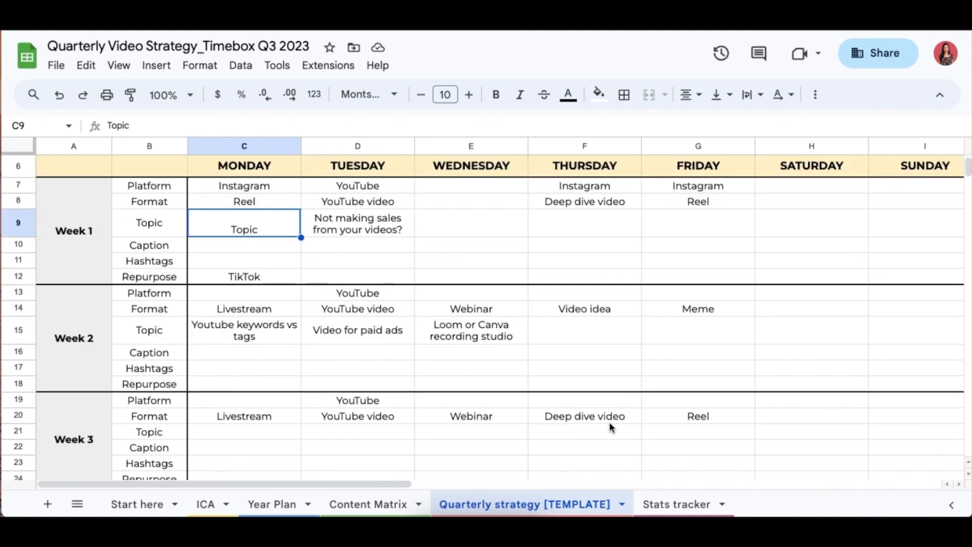
For Friday of Week 1 in Month 1, enter "Idea here" as the topic.
{"action": "left_click", "coordinate": [687, 226]}
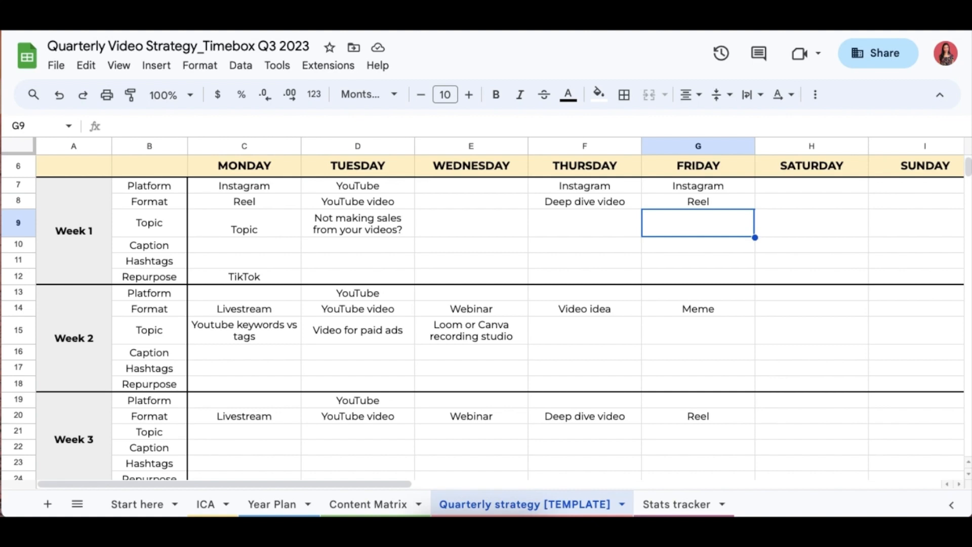
{"action": "type", "text": "Idea he"}
{"action": "type", "text": "re"}
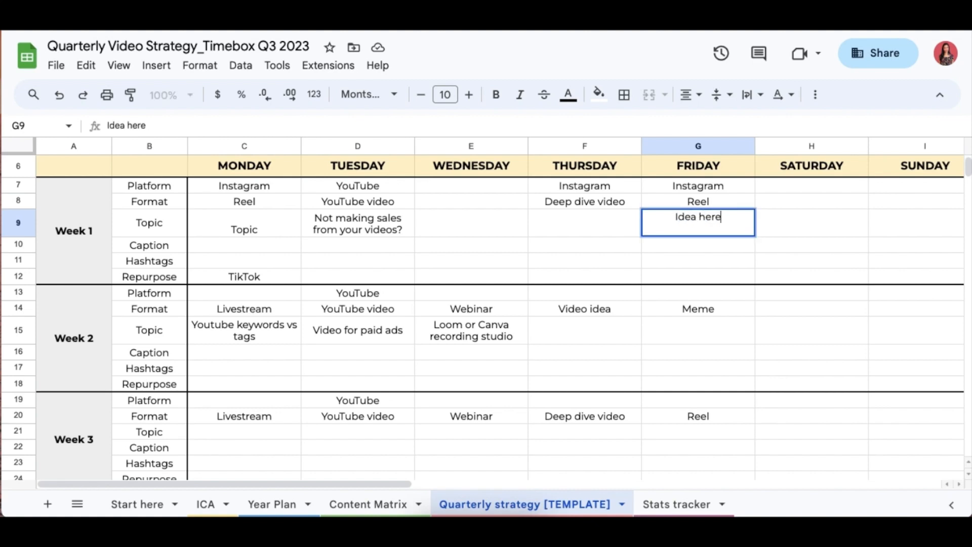
{"action": "left_click", "coordinate": [704, 260]}
Fill Friday's Week 1 topic cell with the custom light pink colour.
{"action": "left_click", "coordinate": [719, 231]}
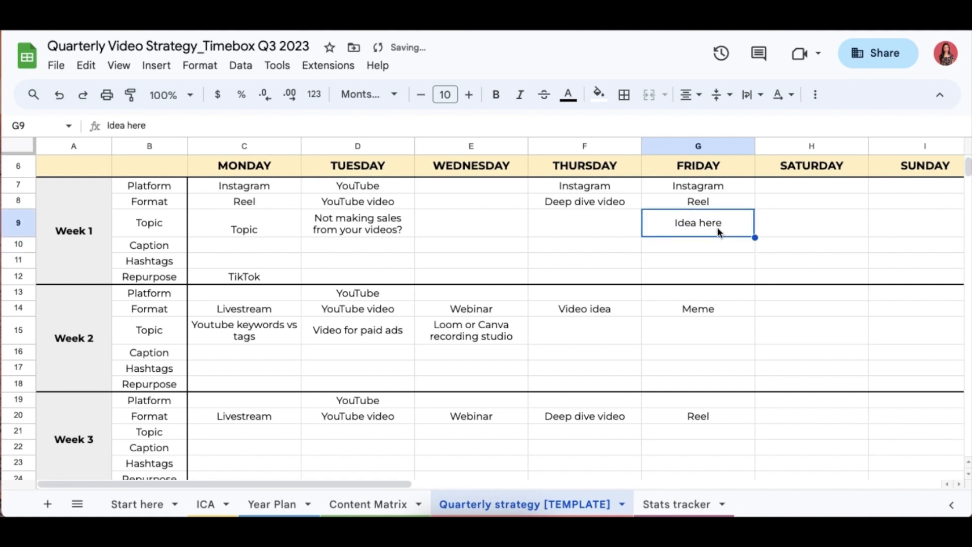
{"action": "left_click", "coordinate": [599, 94]}
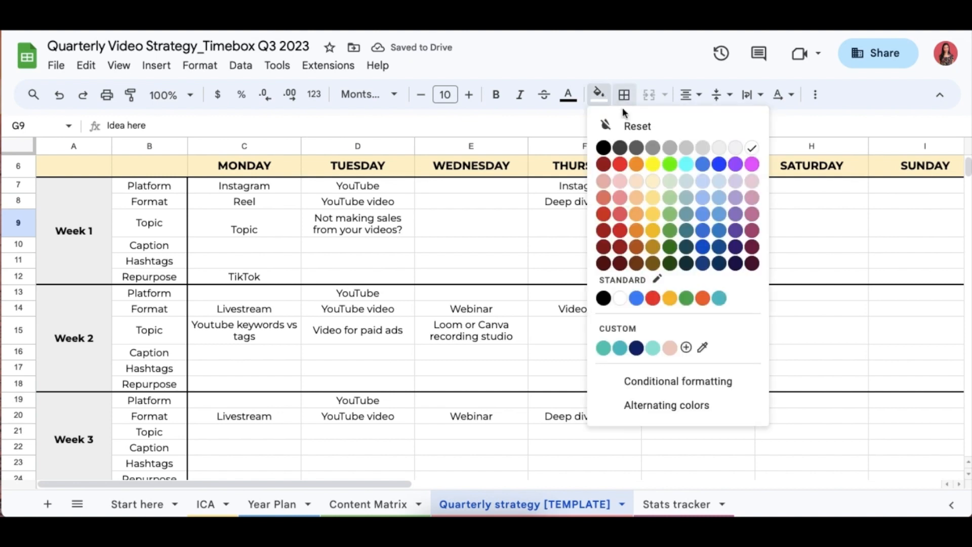
{"action": "left_click", "coordinate": [669, 348]}
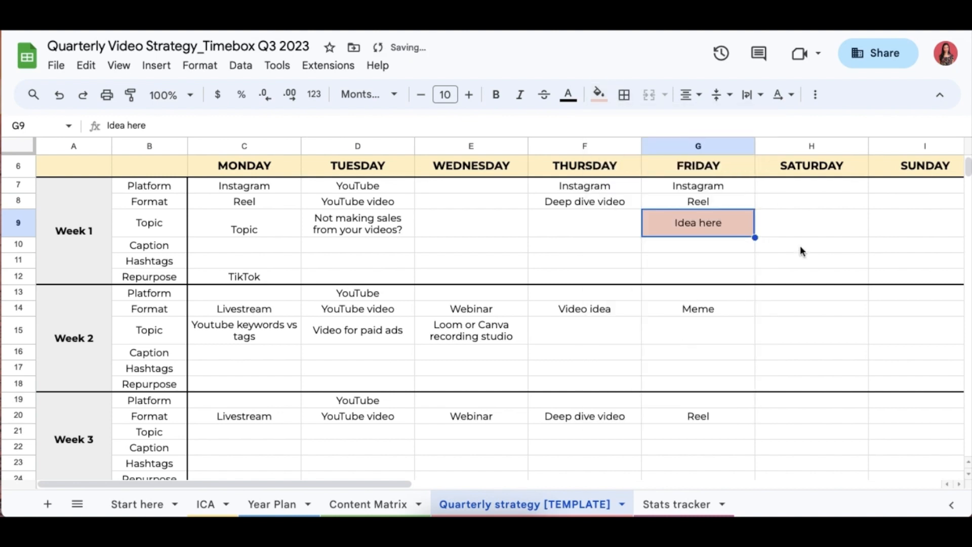
{"action": "key", "text": "Right"}
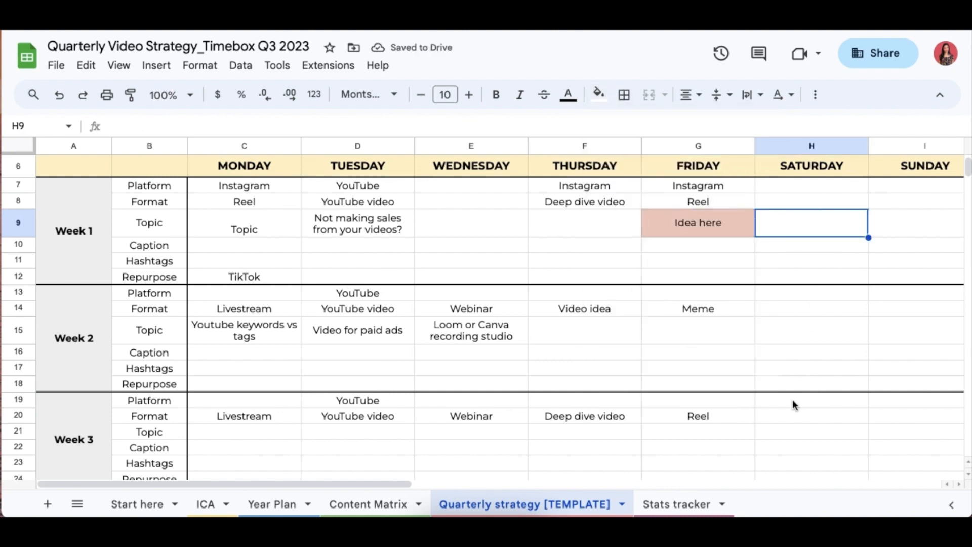
Review the calendar through Month 3, Friday's topic and platform in Month 1 Week 1, and the Monday to Wednesday formats in Week 3.
{"action": "scroll", "coordinate": [537, 357], "scroll_direction": "down", "scroll_amount": 20}
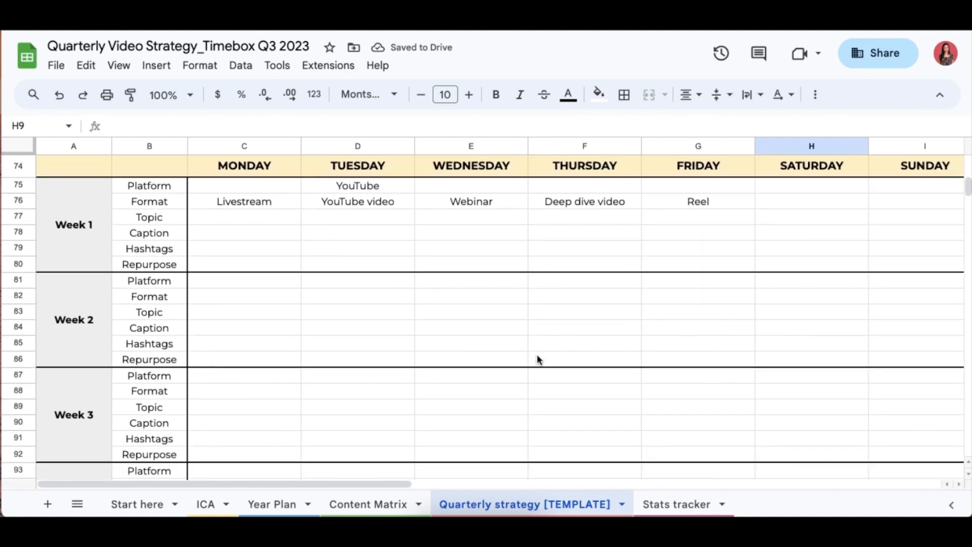
{"action": "scroll", "coordinate": [536, 359], "scroll_direction": "up", "scroll_amount": 20}
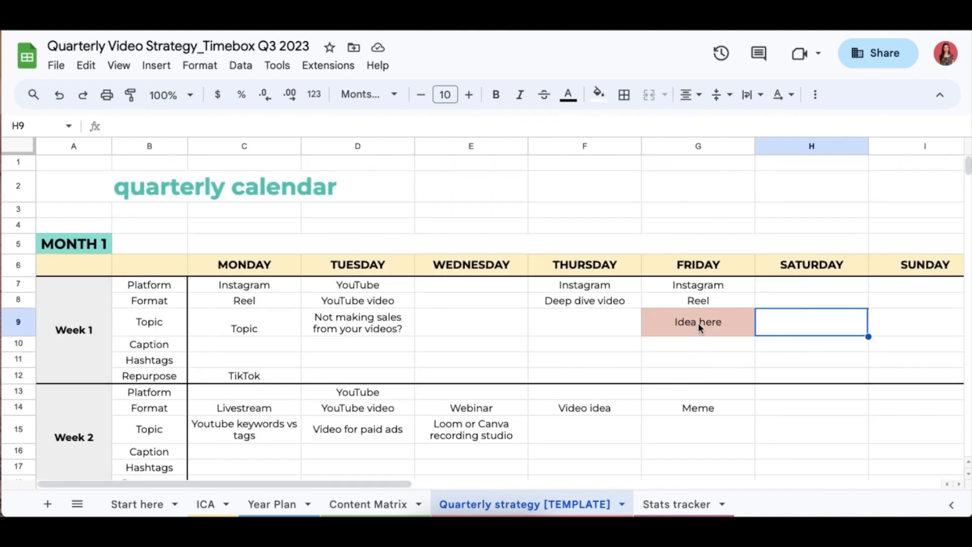
{"action": "left_click", "coordinate": [706, 318]}
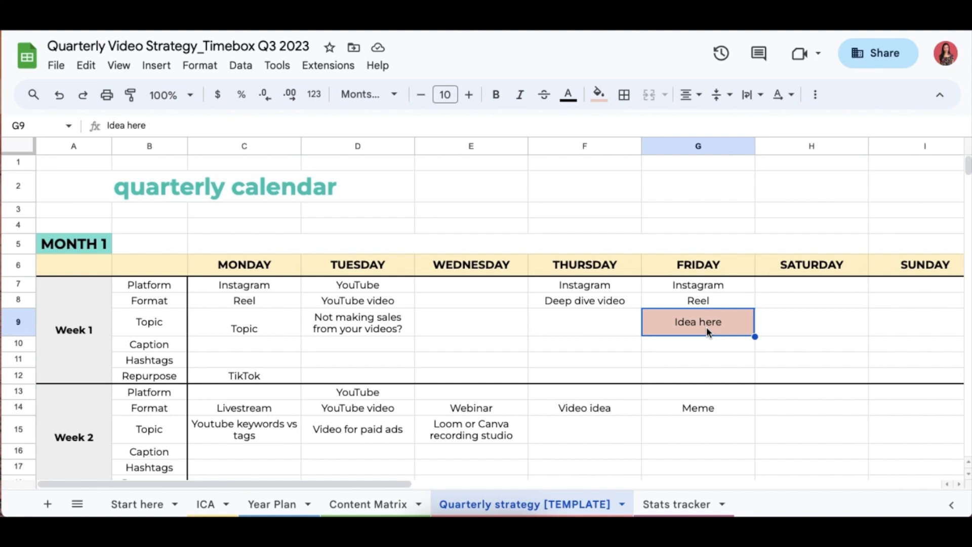
{"action": "left_click", "coordinate": [726, 287]}
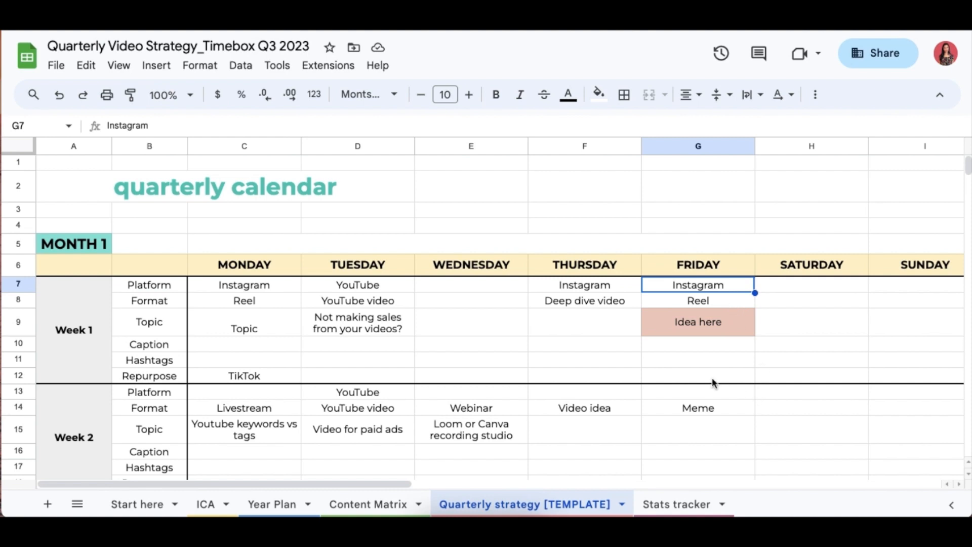
{"action": "scroll", "coordinate": [748, 389], "scroll_direction": "down", "scroll_amount": 3}
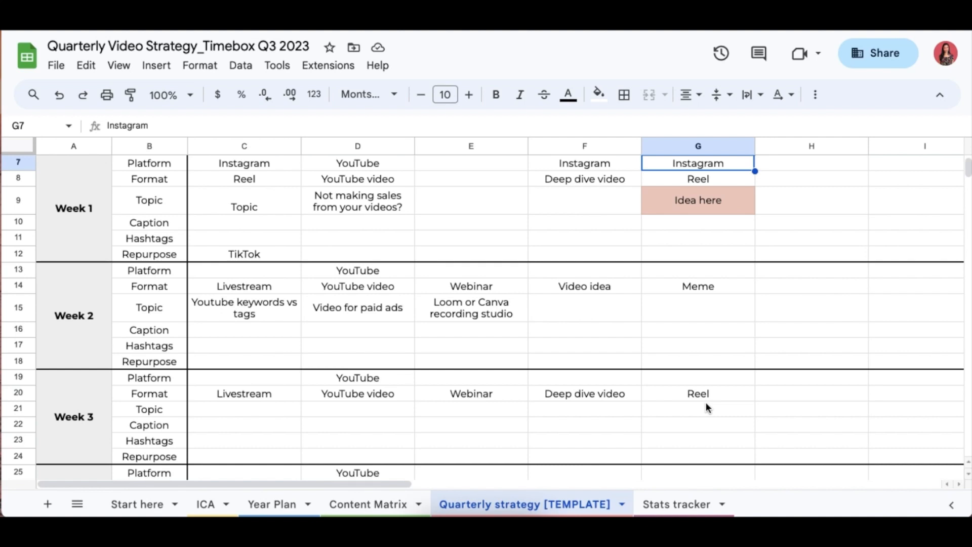
{"action": "left_click", "coordinate": [270, 391]}
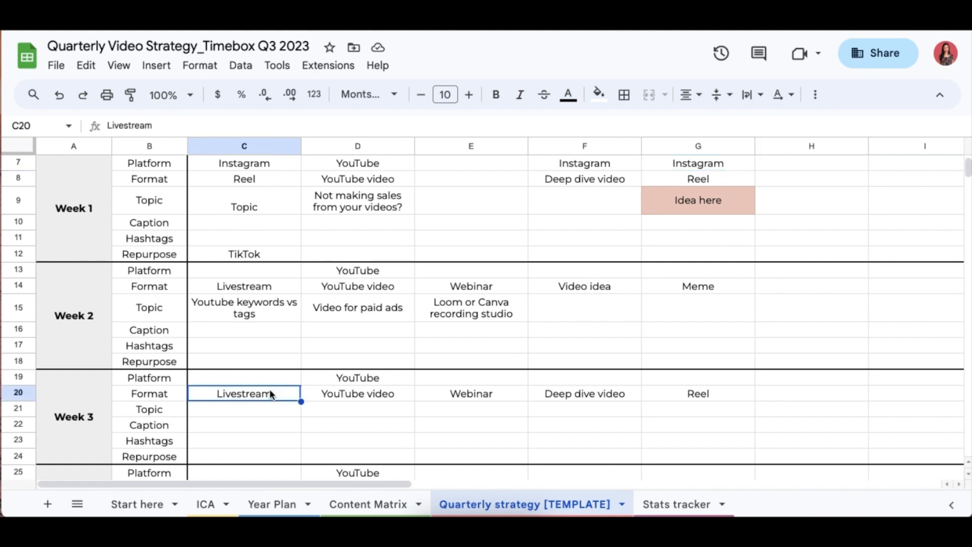
{"action": "left_click", "coordinate": [390, 399]}
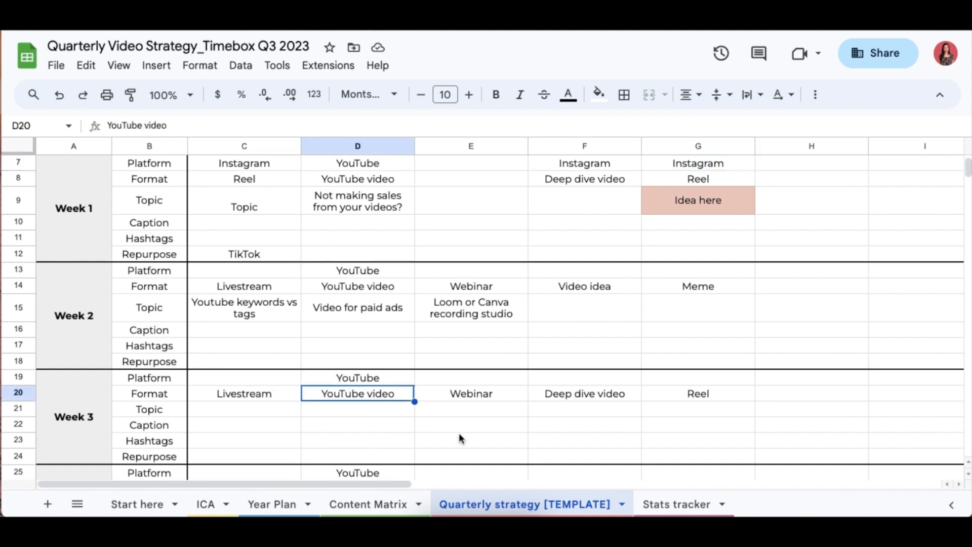
{"action": "left_click", "coordinate": [489, 391]}
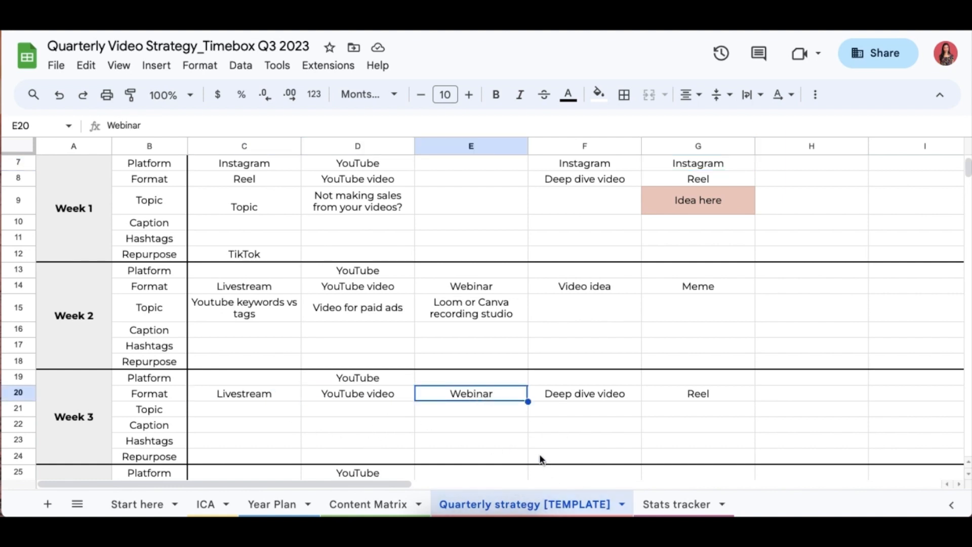
Review the Thursday and Friday formats in Week 3, and Friday's topic and hashtags cells in Week 1 of Month 1.
{"action": "left_click", "coordinate": [597, 402]}
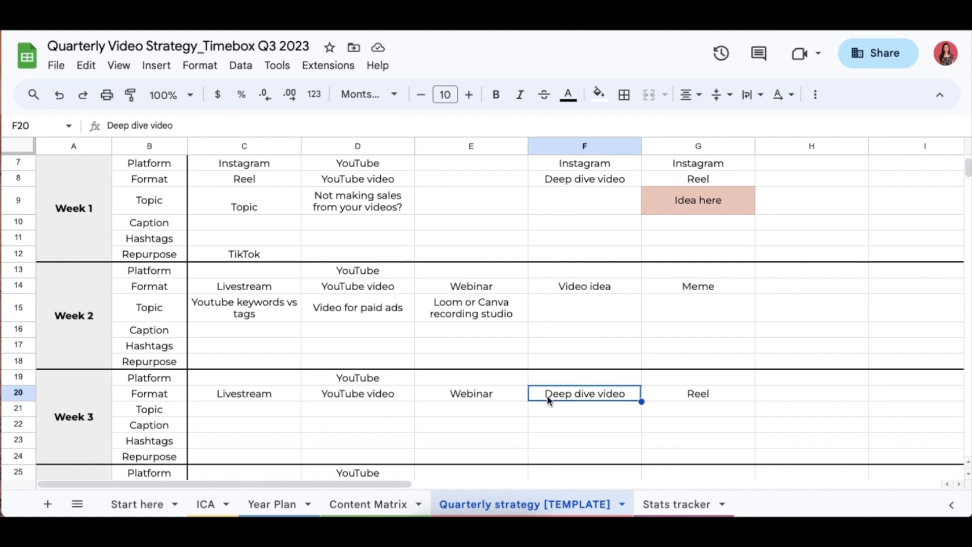
{"action": "left_click", "coordinate": [695, 395]}
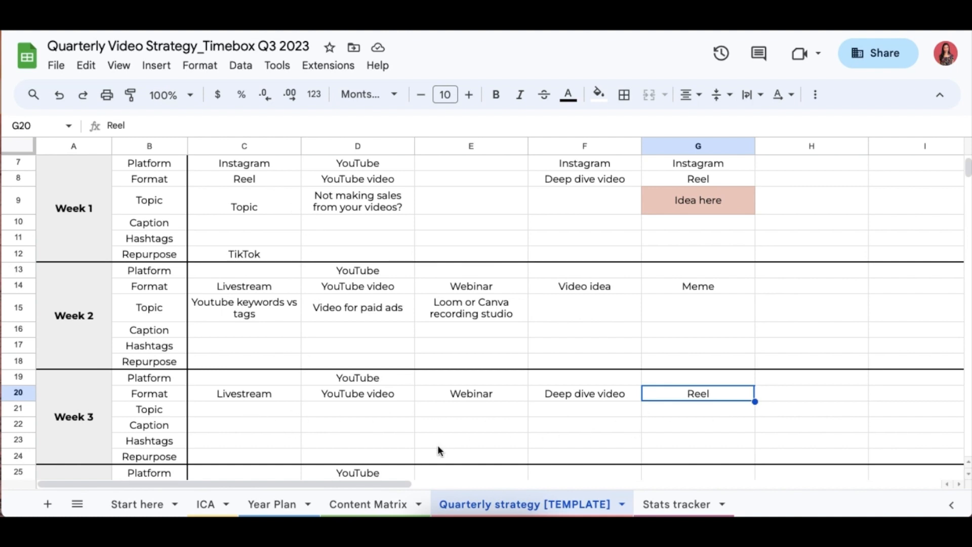
{"action": "left_click", "coordinate": [703, 209]}
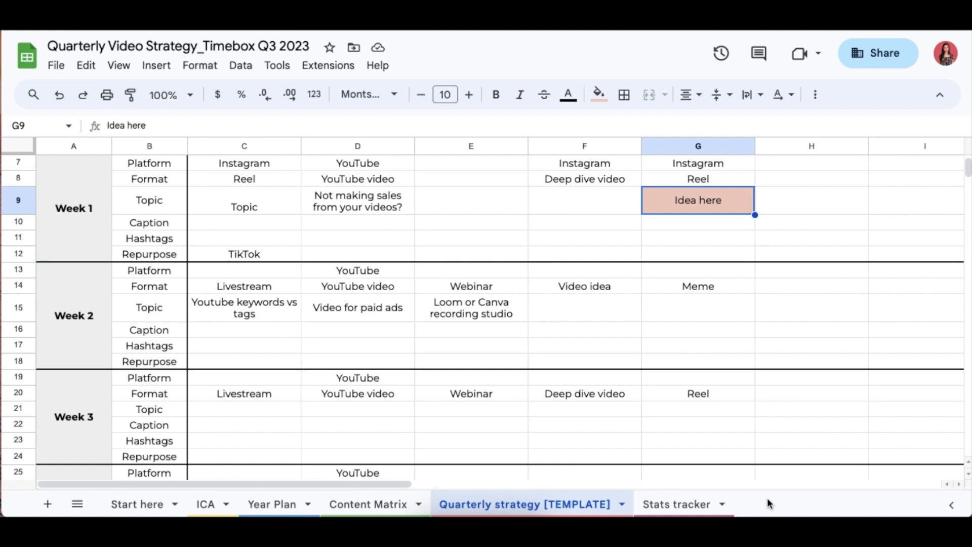
{"action": "left_click", "coordinate": [715, 200]}
{"action": "left_click", "coordinate": [706, 236]}
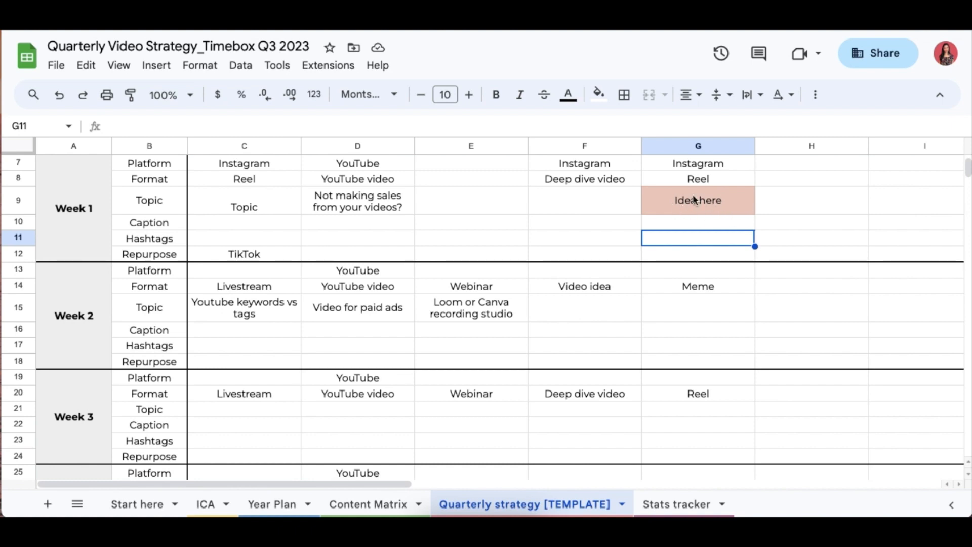
Move the "Idea here" topic from Friday of Week 1 to the topic cell for Thursday of Week 3.
{"action": "left_click", "coordinate": [654, 199]}
{"action": "left_click_drag", "start_coordinate": [644, 196], "coordinate": [607, 410]}
{"action": "left_click", "coordinate": [697, 432]}
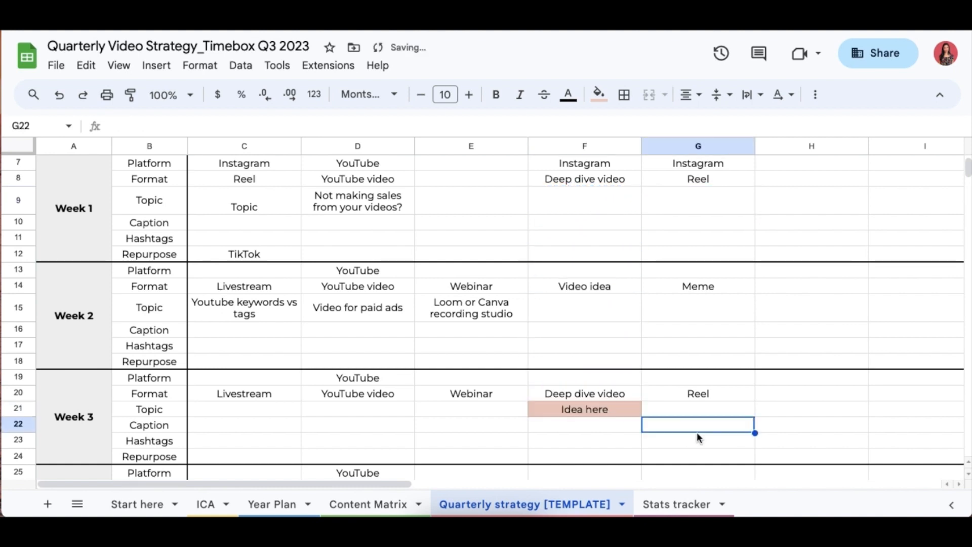
Reset the fill colour of Thursday's "Idea here" topic cell in Week 3.
{"action": "left_click", "coordinate": [624, 410]}
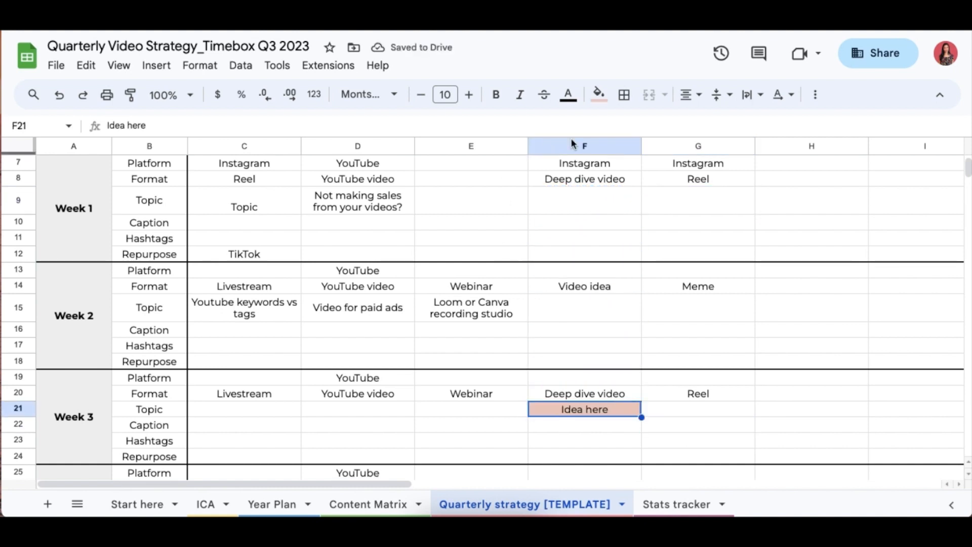
{"action": "left_click", "coordinate": [607, 101]}
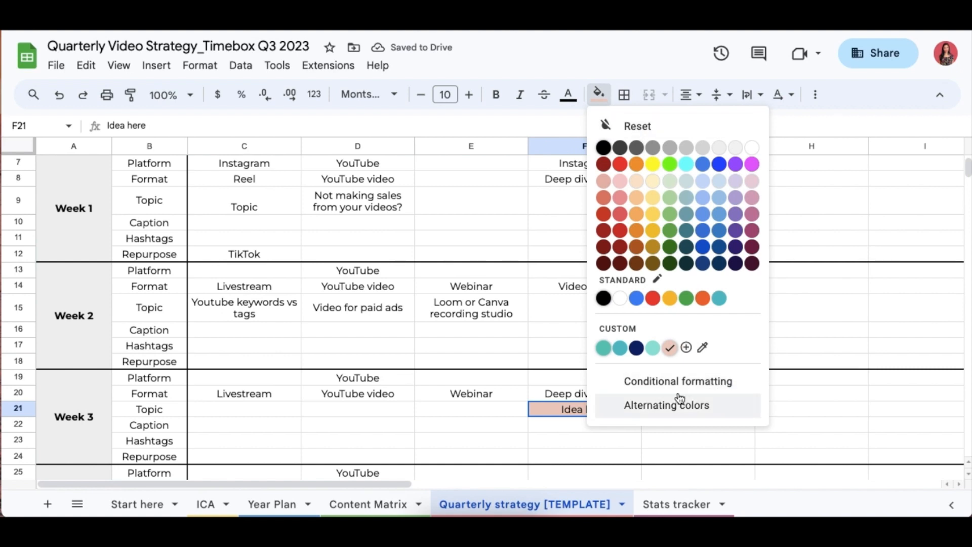
{"action": "left_click", "coordinate": [669, 126]}
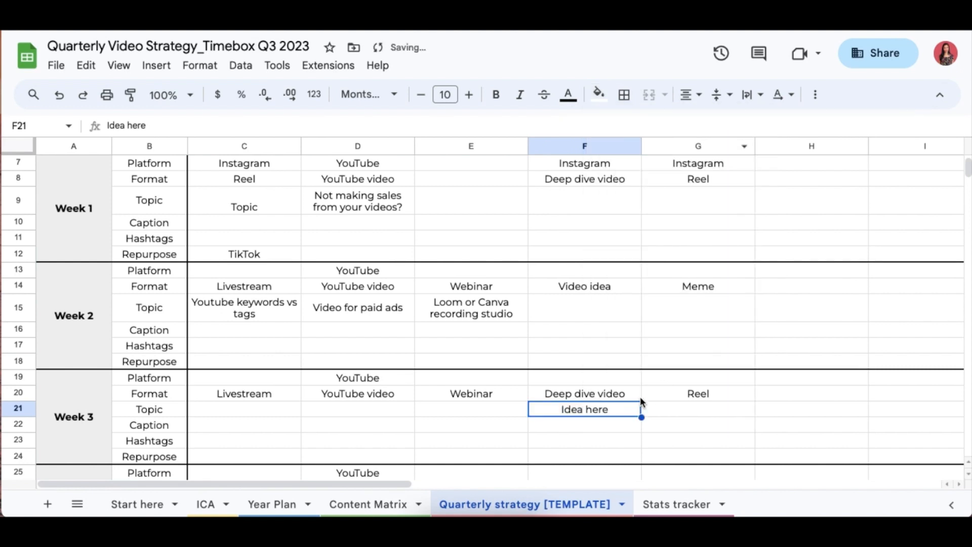
{"action": "left_click", "coordinate": [602, 428]}
{"action": "left_click", "coordinate": [616, 411]}
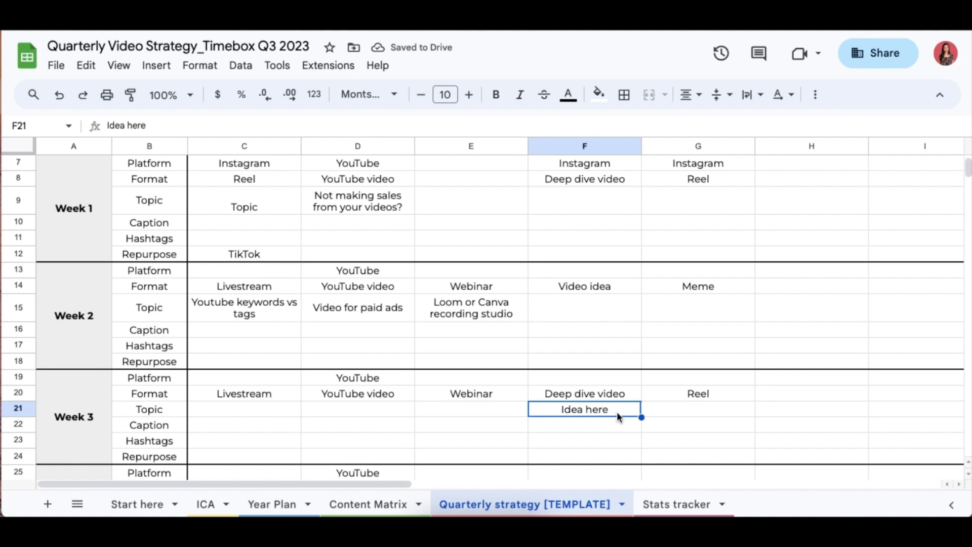